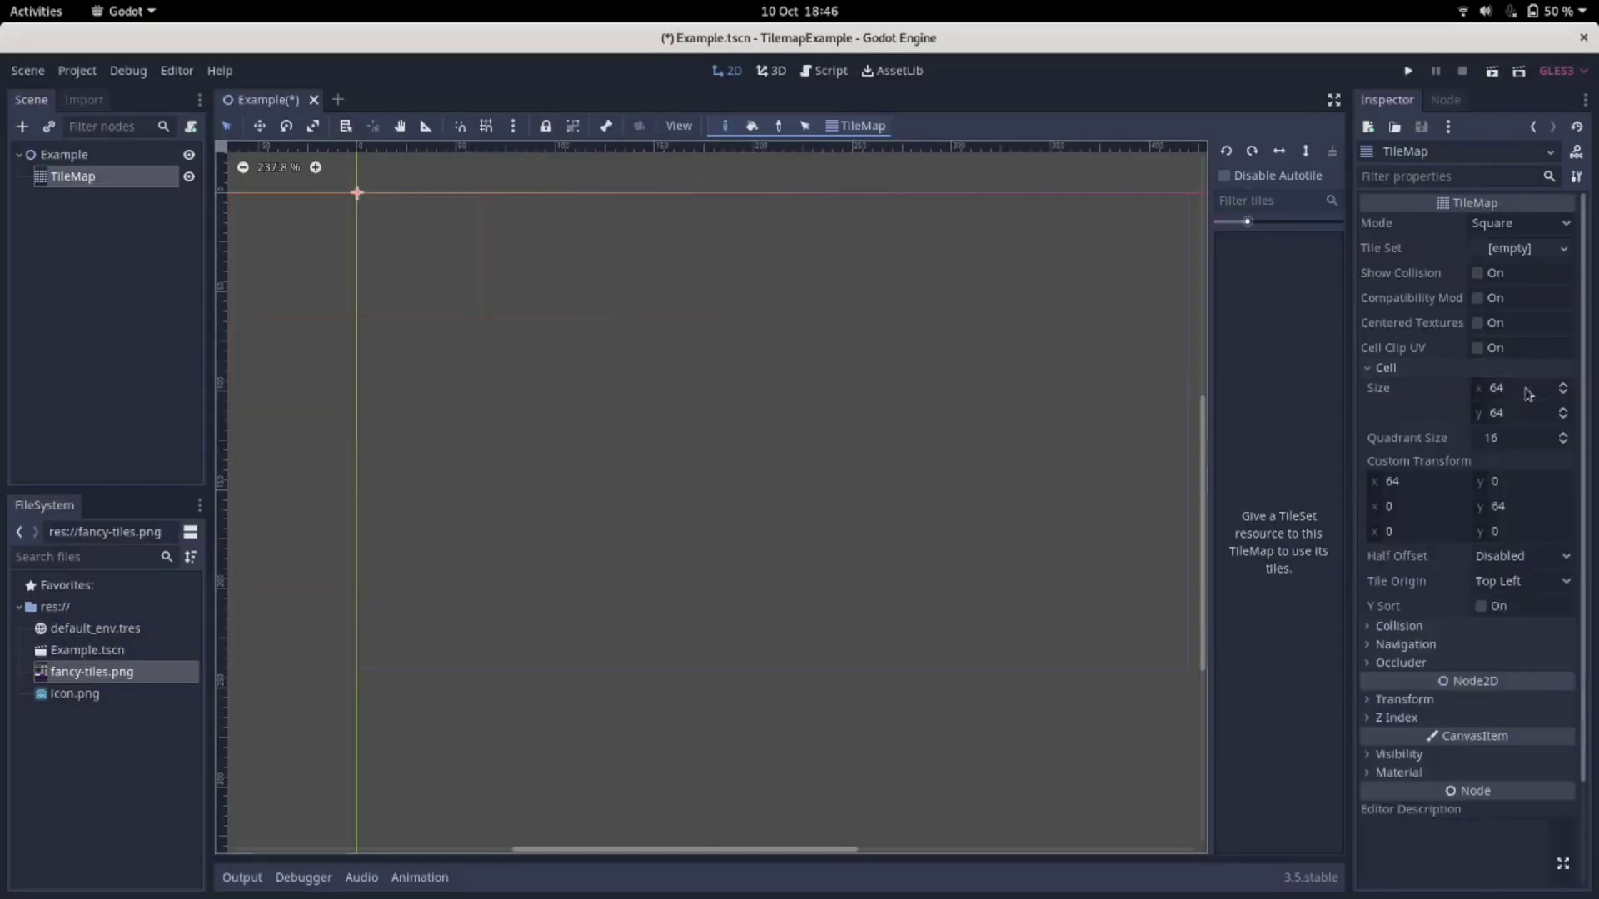
Assign a new TileSet to the TileMap and start a new single tile from fancy-tiles.png.
click(1525, 248)
click(1512, 275)
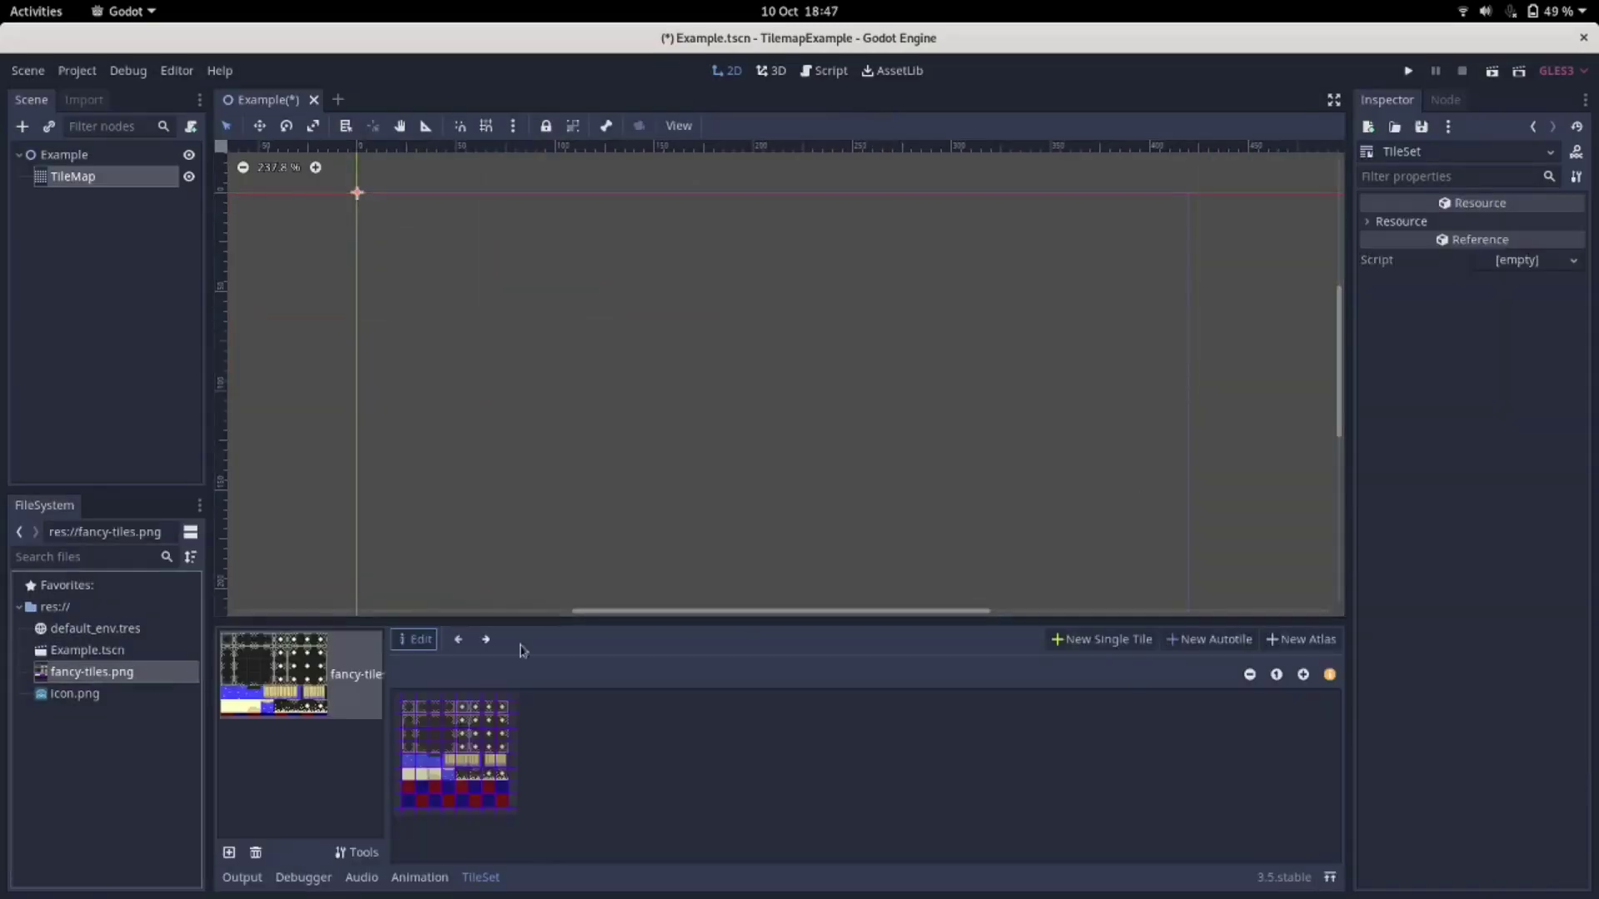
drag(590, 621, 590, 533)
click(1101, 550)
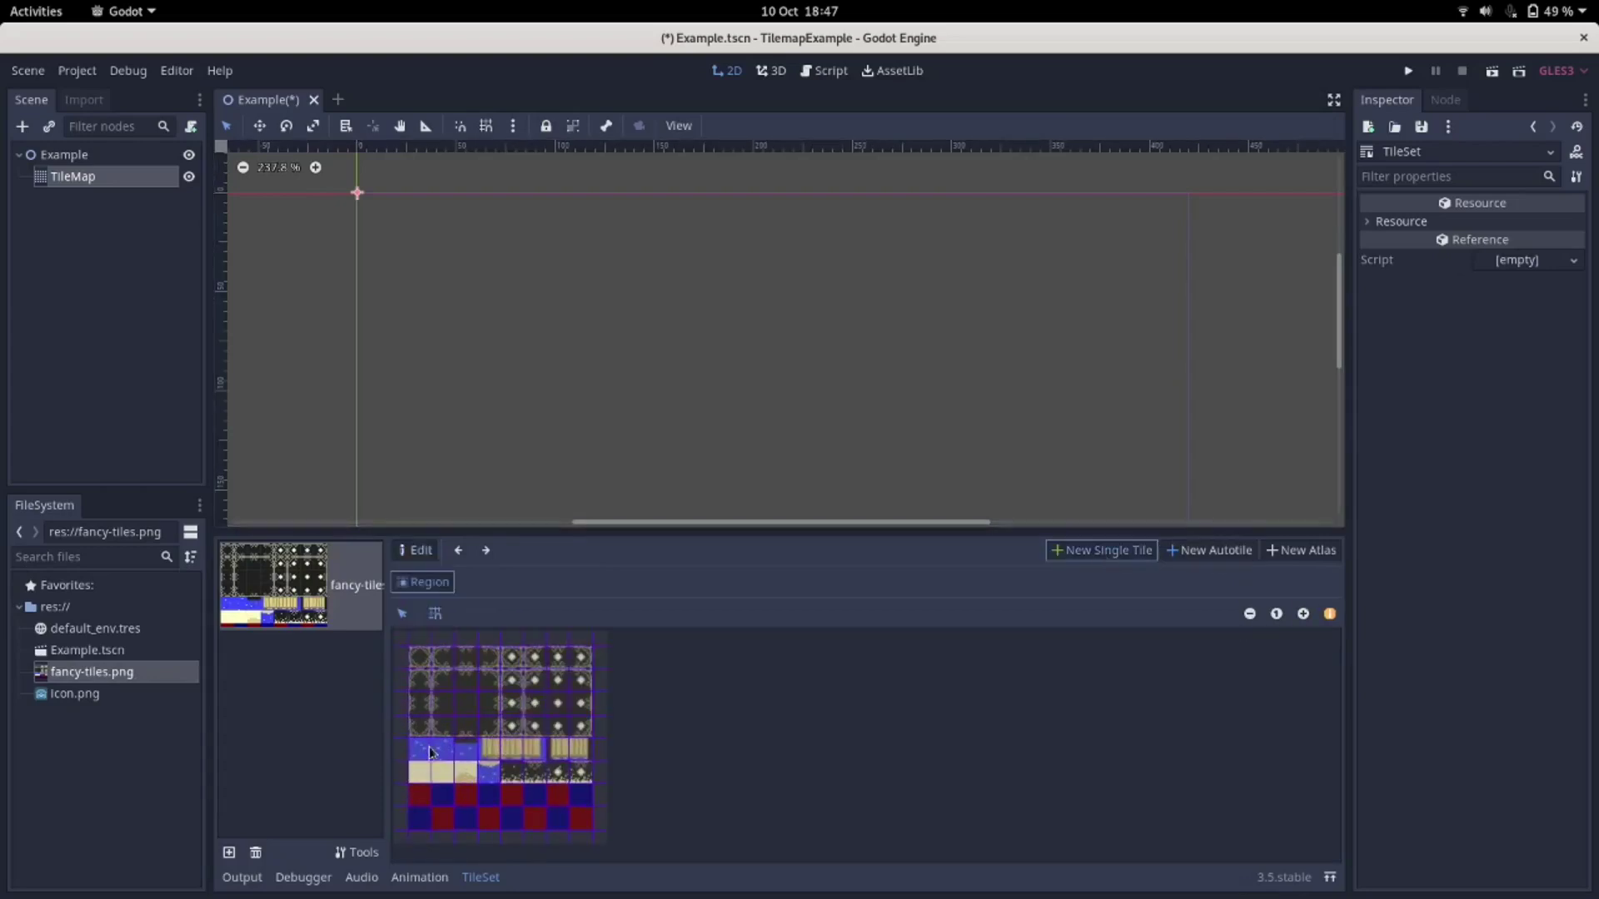
Create a new autotile from the dark floor tiles of fancy-tiles.png with a 3x3 (minimal) bitmask.
click(1214, 550)
click(1490, 660)
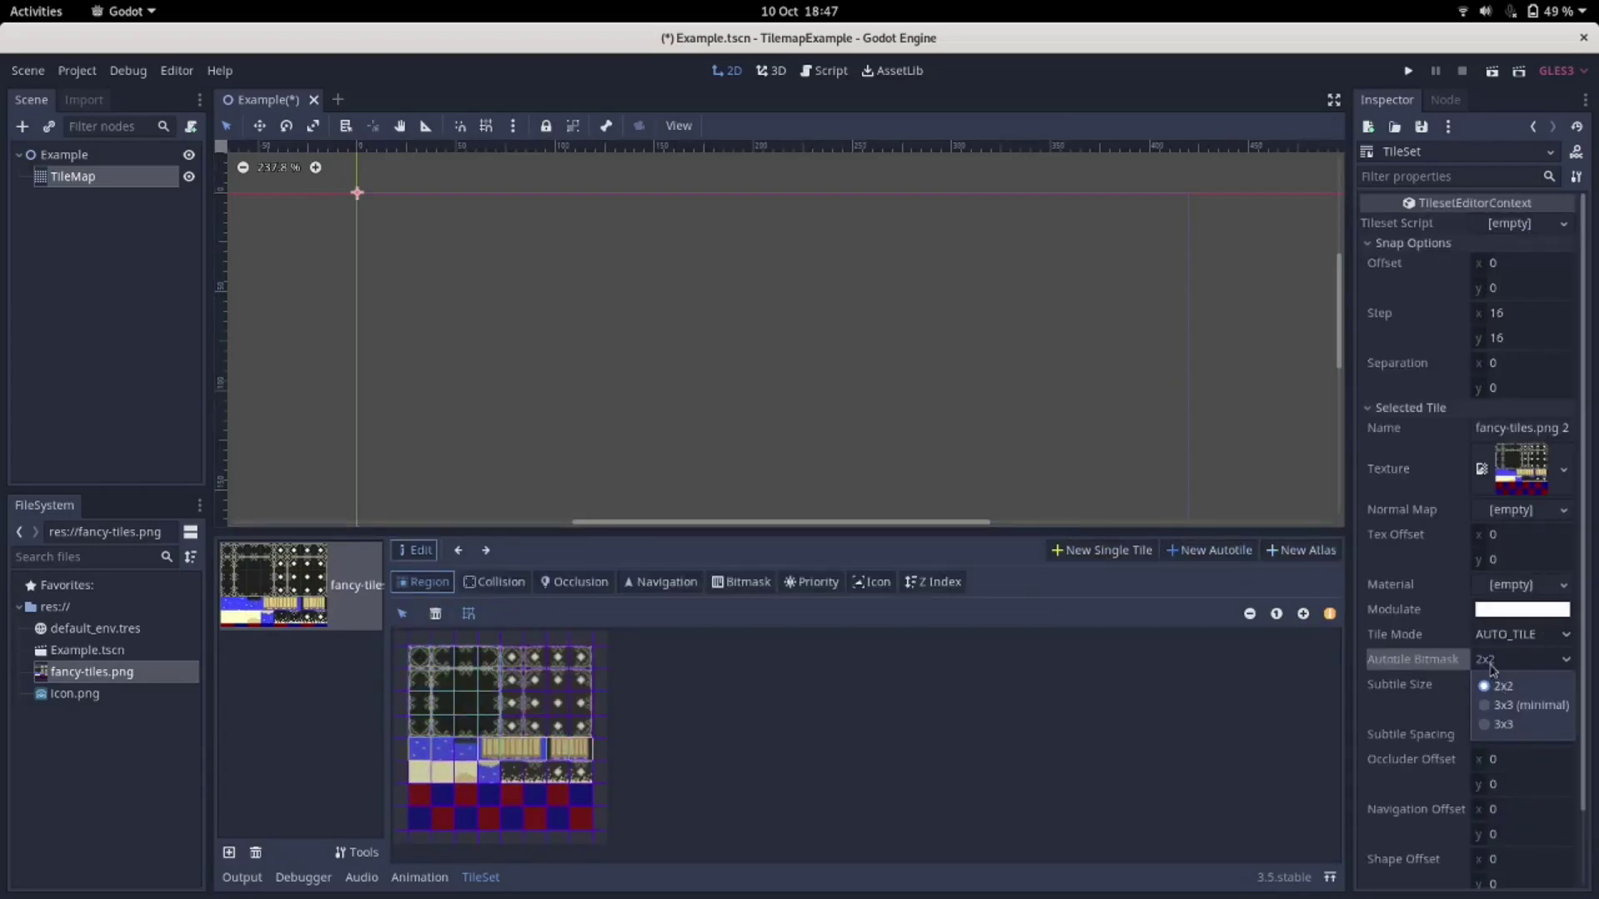
click(1526, 705)
Paint the autotile bitmask across the bordered dark floor tiles, covering their connecting sides and interiors.
click(740, 582)
click(448, 685)
drag(447, 729, 447, 833)
mouse_move(496, 726)
mouse_down()
mouse_move(497, 826)
mouse_move(591, 830)
mouse_move(586, 743)
mouse_move(540, 738)
mouse_move(583, 684)
mouse_up()
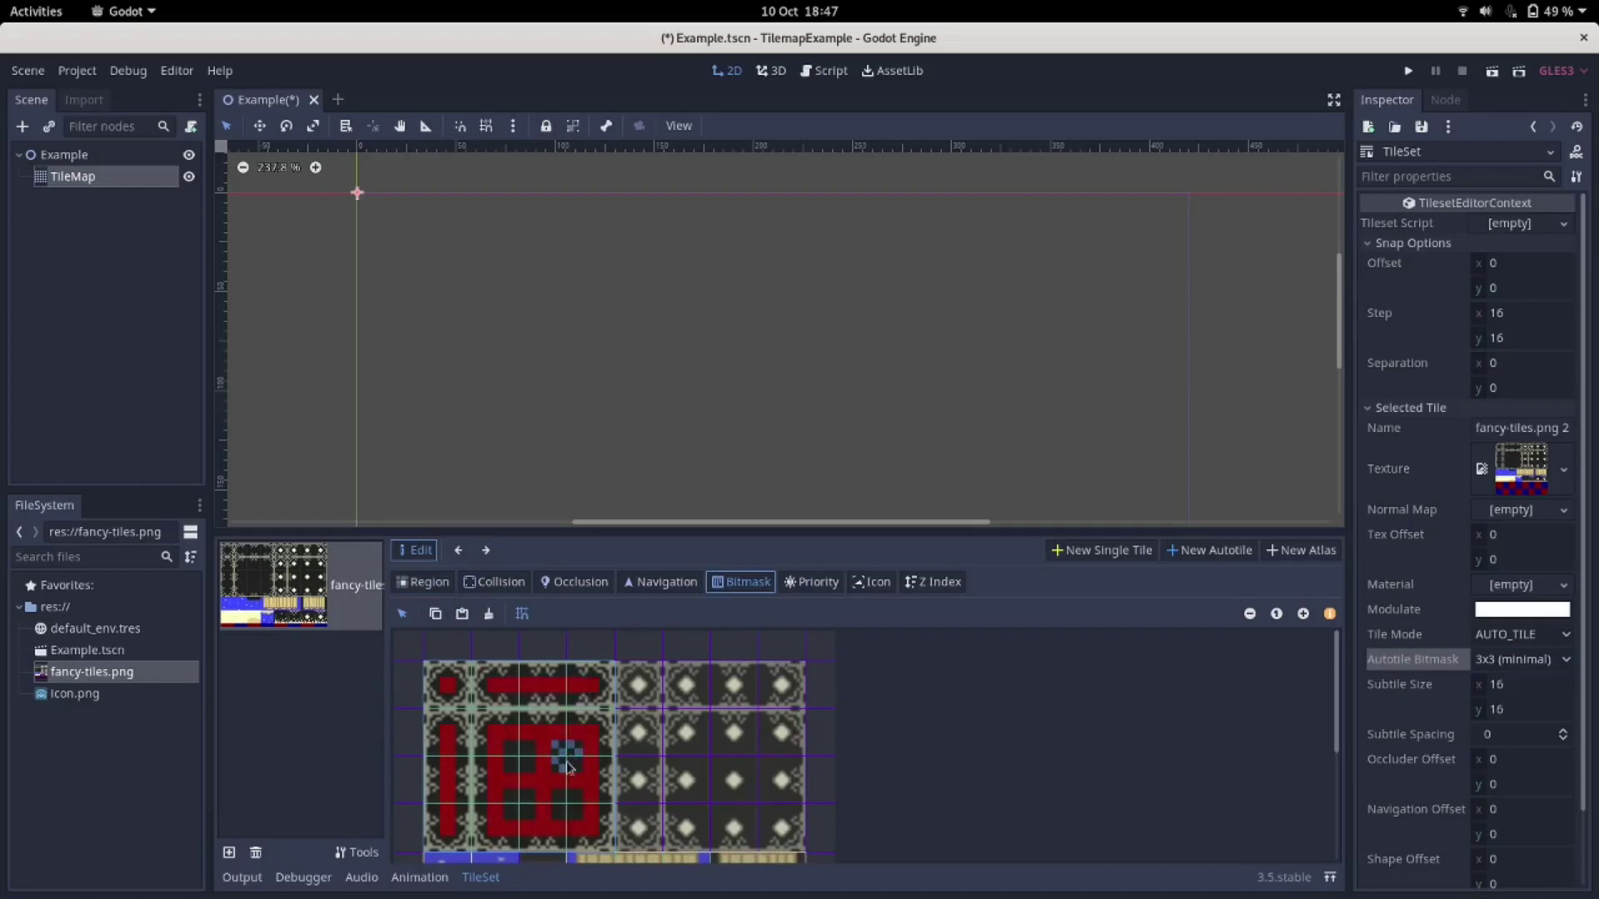
mouse_move(569, 767)
mouse_down()
mouse_move(523, 762)
mouse_move(511, 812)
mouse_move(570, 807)
mouse_up()
Paint a rectangular pool of fancy-tiles.png 0 water on the TileMap and place fancy-tiles.png 1 planks in it.
click(150, 176)
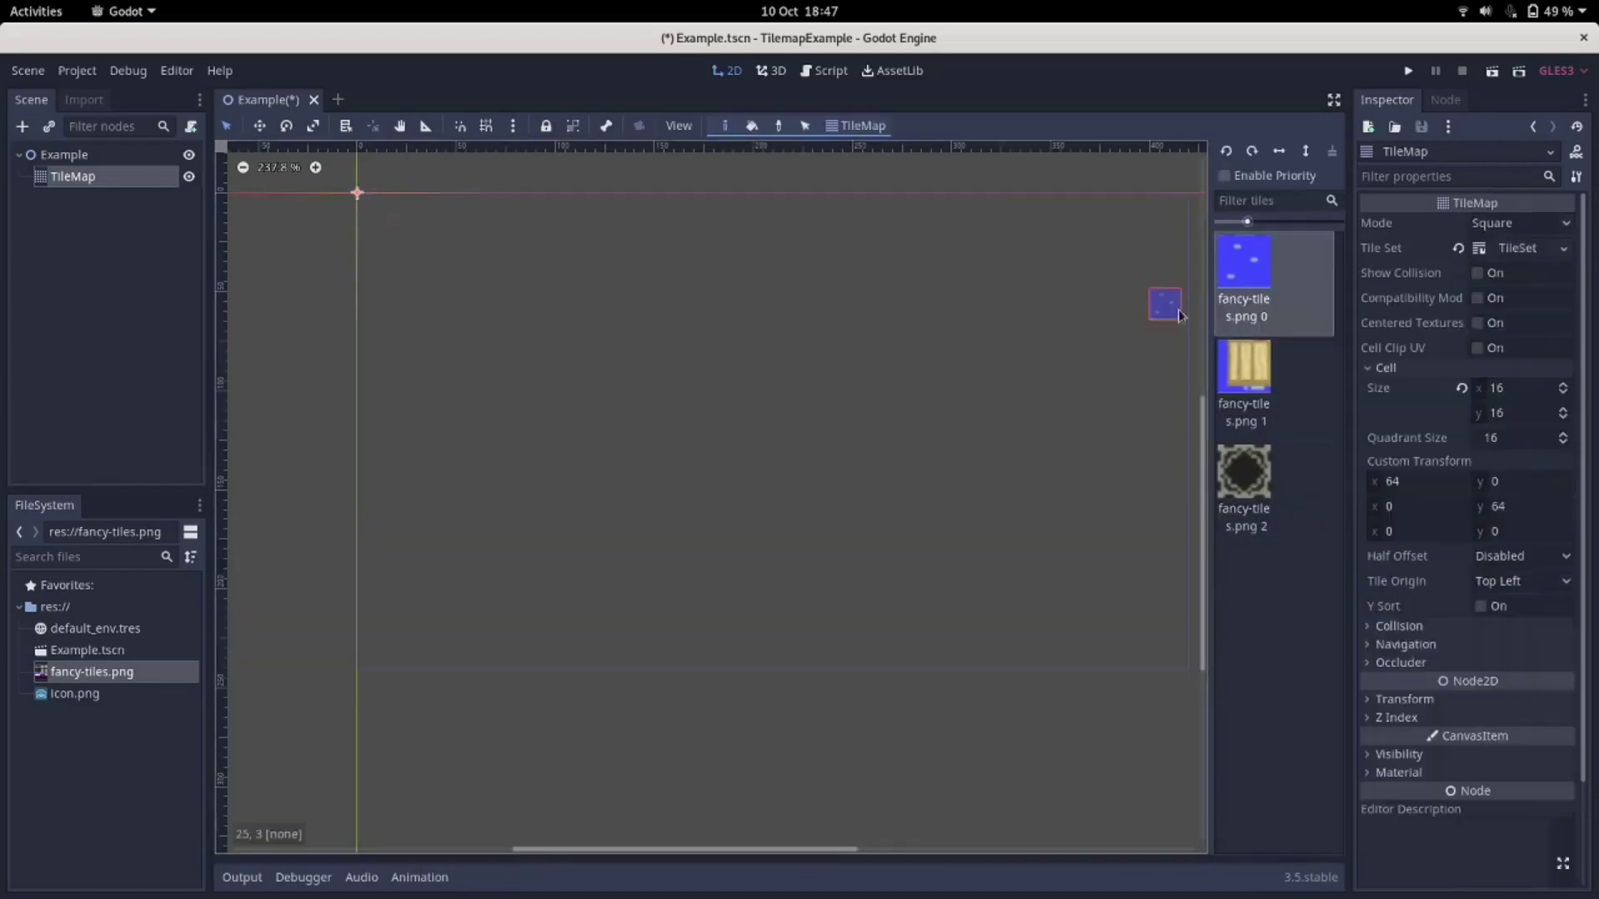
mouse_move(753, 366)
mouse_down()
mouse_move(911, 366)
mouse_move(754, 491)
mouse_move(786, 400)
mouse_move(924, 428)
mouse_up()
click(1243, 366)
click(819, 429)
Paint the fancy-tiles.png 2 autotile floor around the water pool.
click(1309, 580)
click(1244, 472)
mouse_move(945, 524)
mouse_down()
mouse_move(945, 358)
mouse_move(750, 321)
mouse_move(722, 530)
mouse_move(691, 374)
mouse_move(691, 516)
mouse_up()
Finish the _is_tile_bound function in the tile set script TileJoin.gd with "return false".
click(1517, 249)
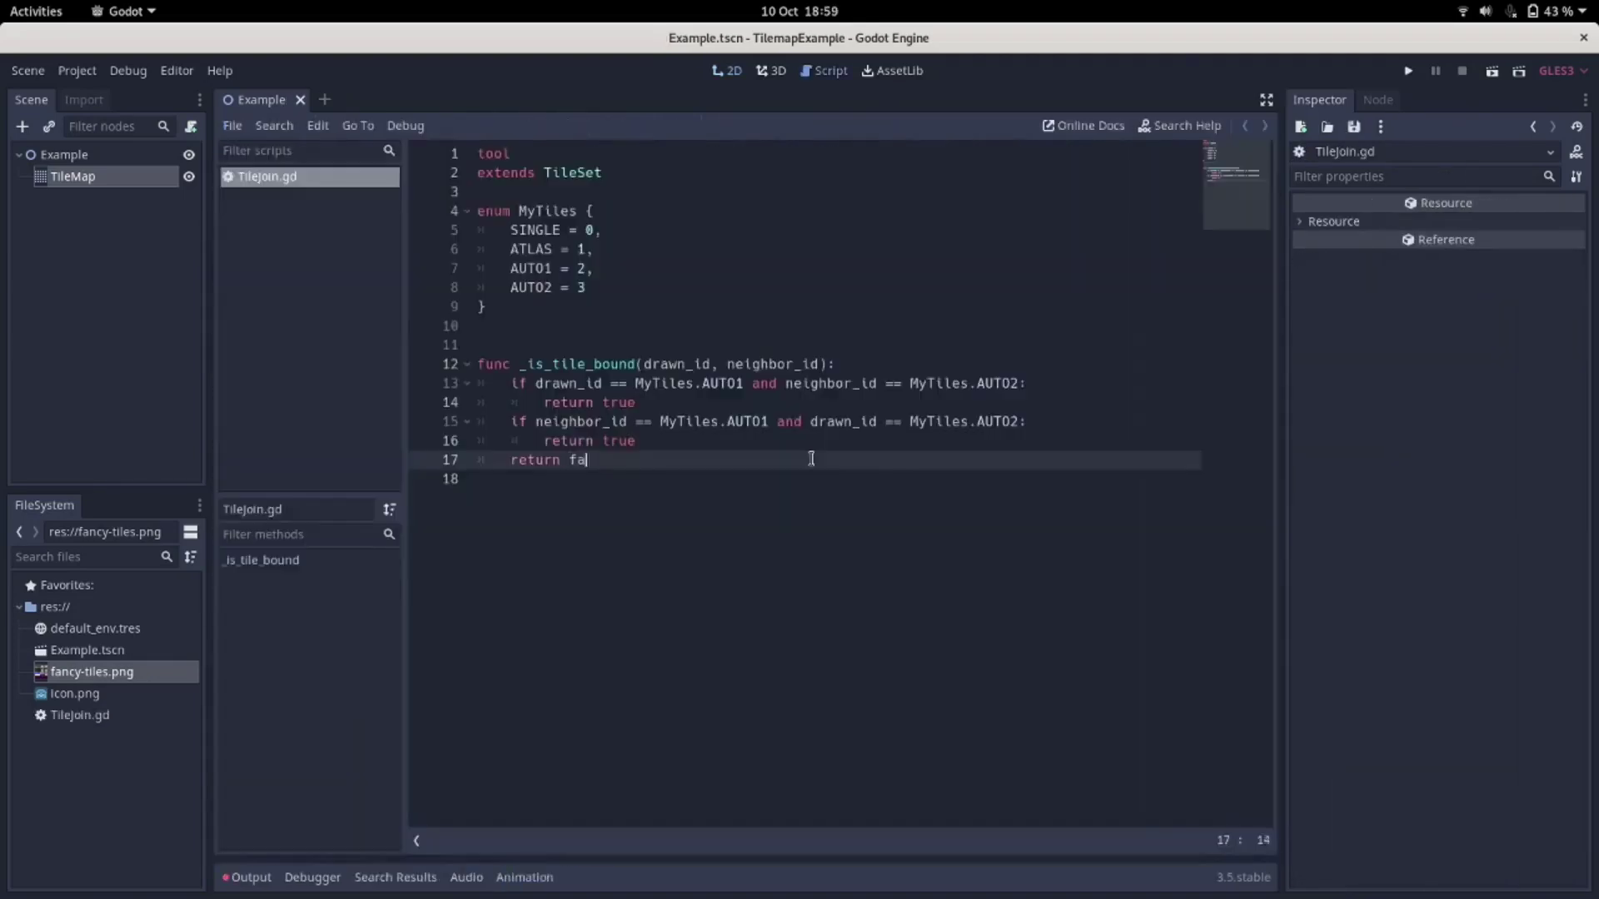
text(lse)
key(Return)
Paint fancy-tiles.png 3 diamond tiles on the TileMap along the dark floor's outer edge and around the pool.
click(124, 176)
click(728, 72)
click(1175, 576)
drag(1039, 404, 965, 537)
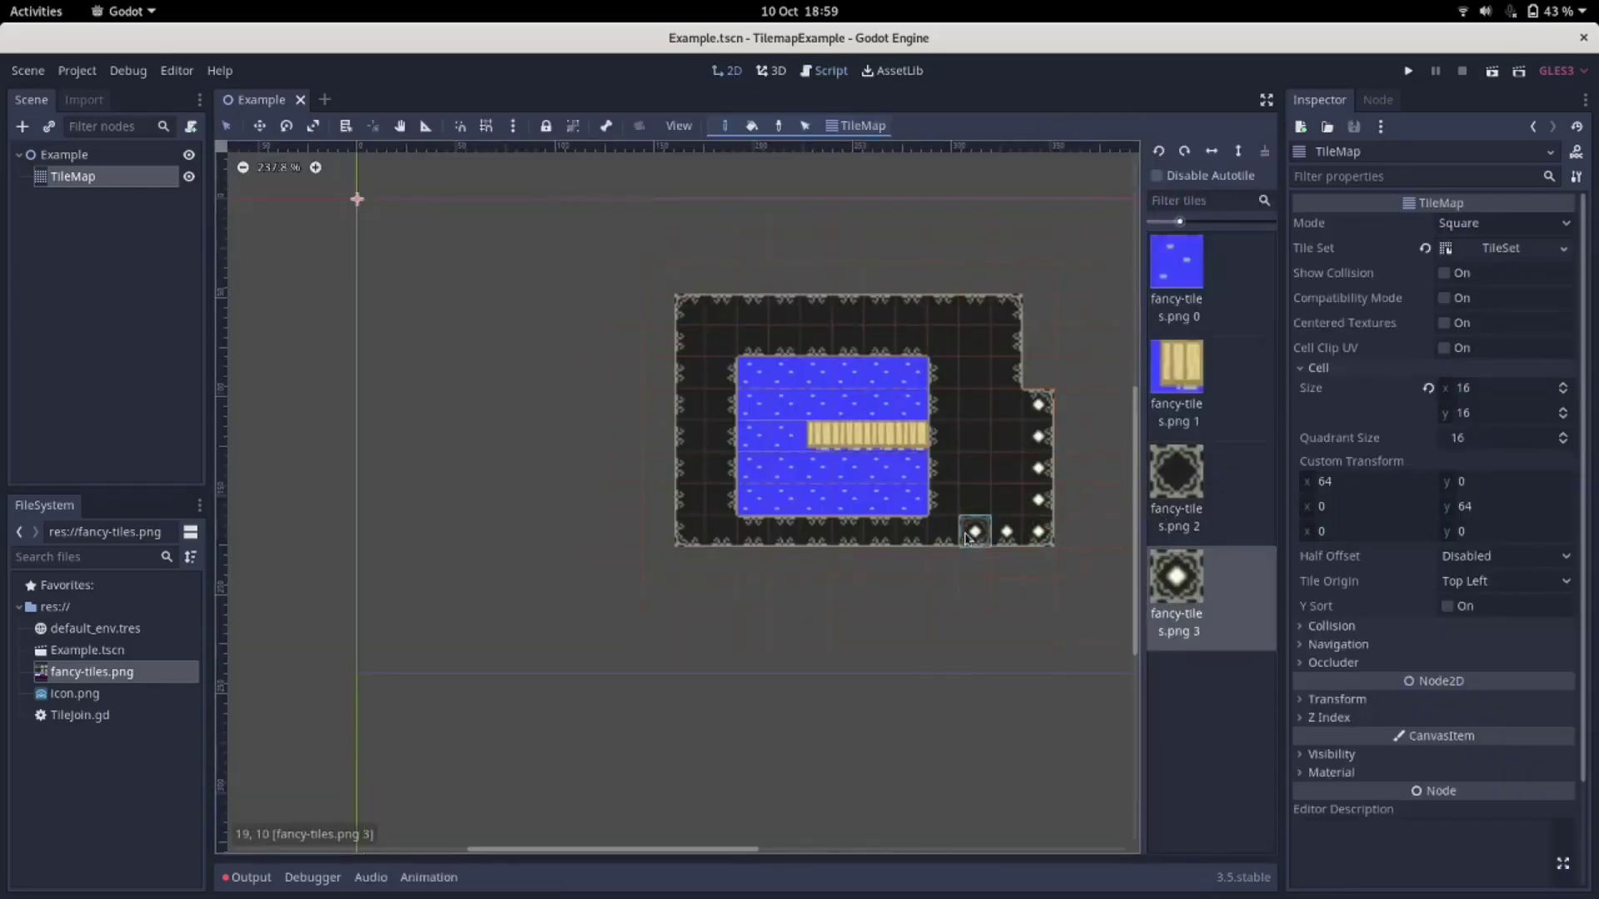
click(1007, 405)
click(880, 309)
click(722, 379)
click(912, 533)
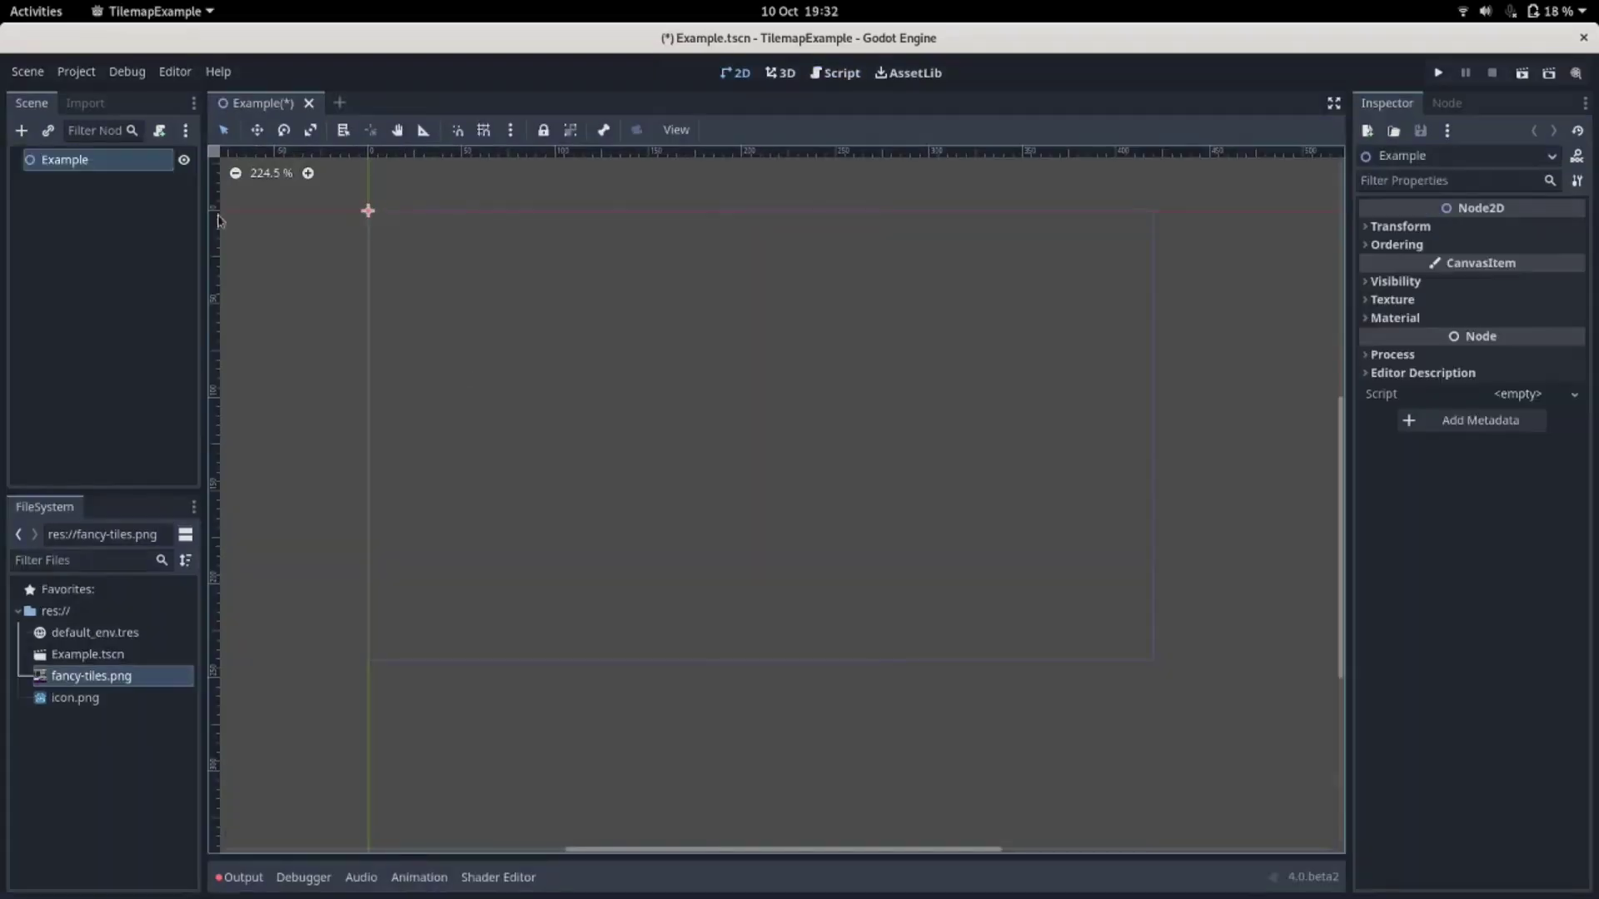
Add a TileMap node to the Example scene, give it a new TileSet and expand the TileSet's properties.
key(ctrl+a)
text(ti)
key(Return)
click(1524, 229)
click(1526, 248)
click(1524, 228)
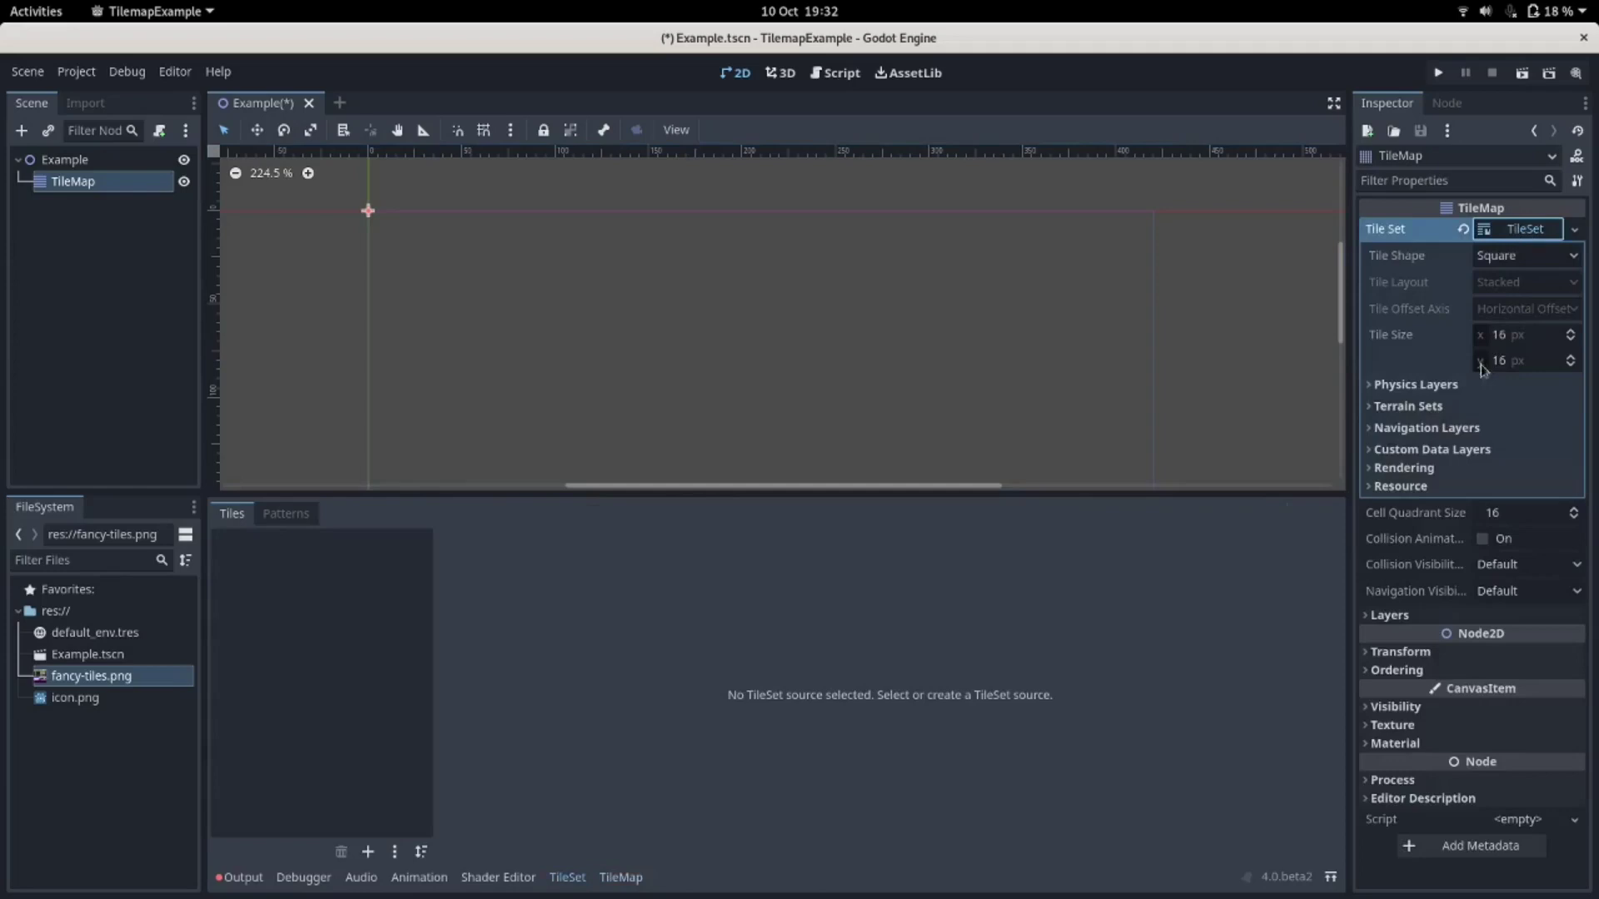
Add a terrain set containing one terrain to the TileSet.
click(1407, 406)
click(1466, 505)
click(1478, 536)
Create an atlas source from fancy-tiles.png and have its tiles generated automatically.
drag(92, 675, 321, 567)
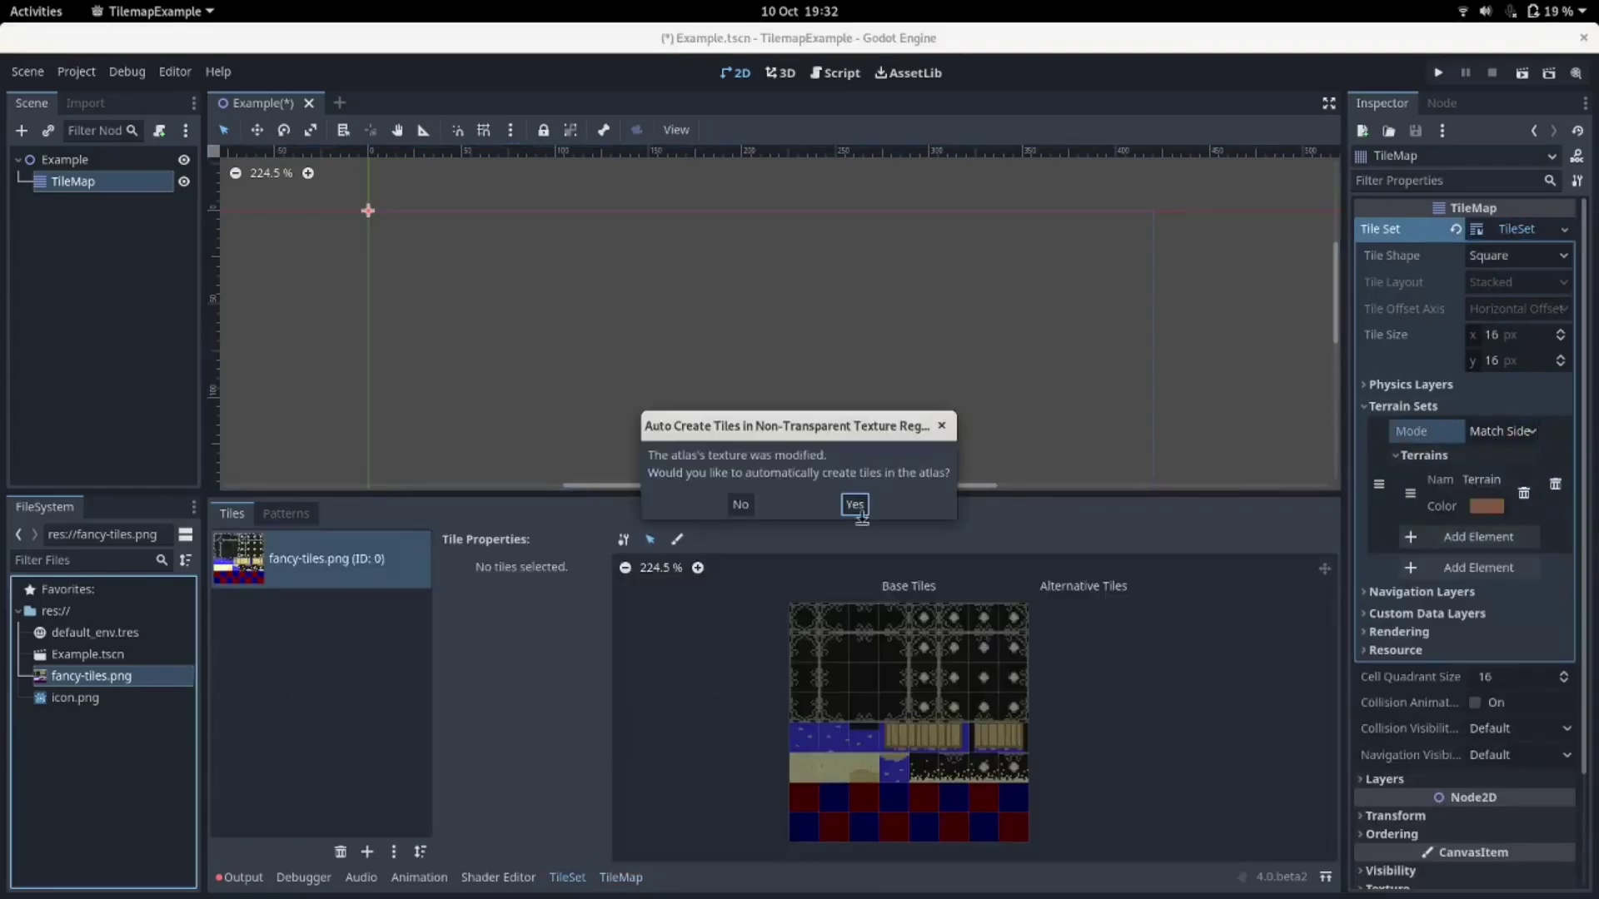
click(855, 505)
right_click(1013, 828)
click(1028, 793)
Paint Terrain 0 of Terrain Set 0 onto the bordered dark floor tiles and their connecting sides in the atlas.
click(677, 540)
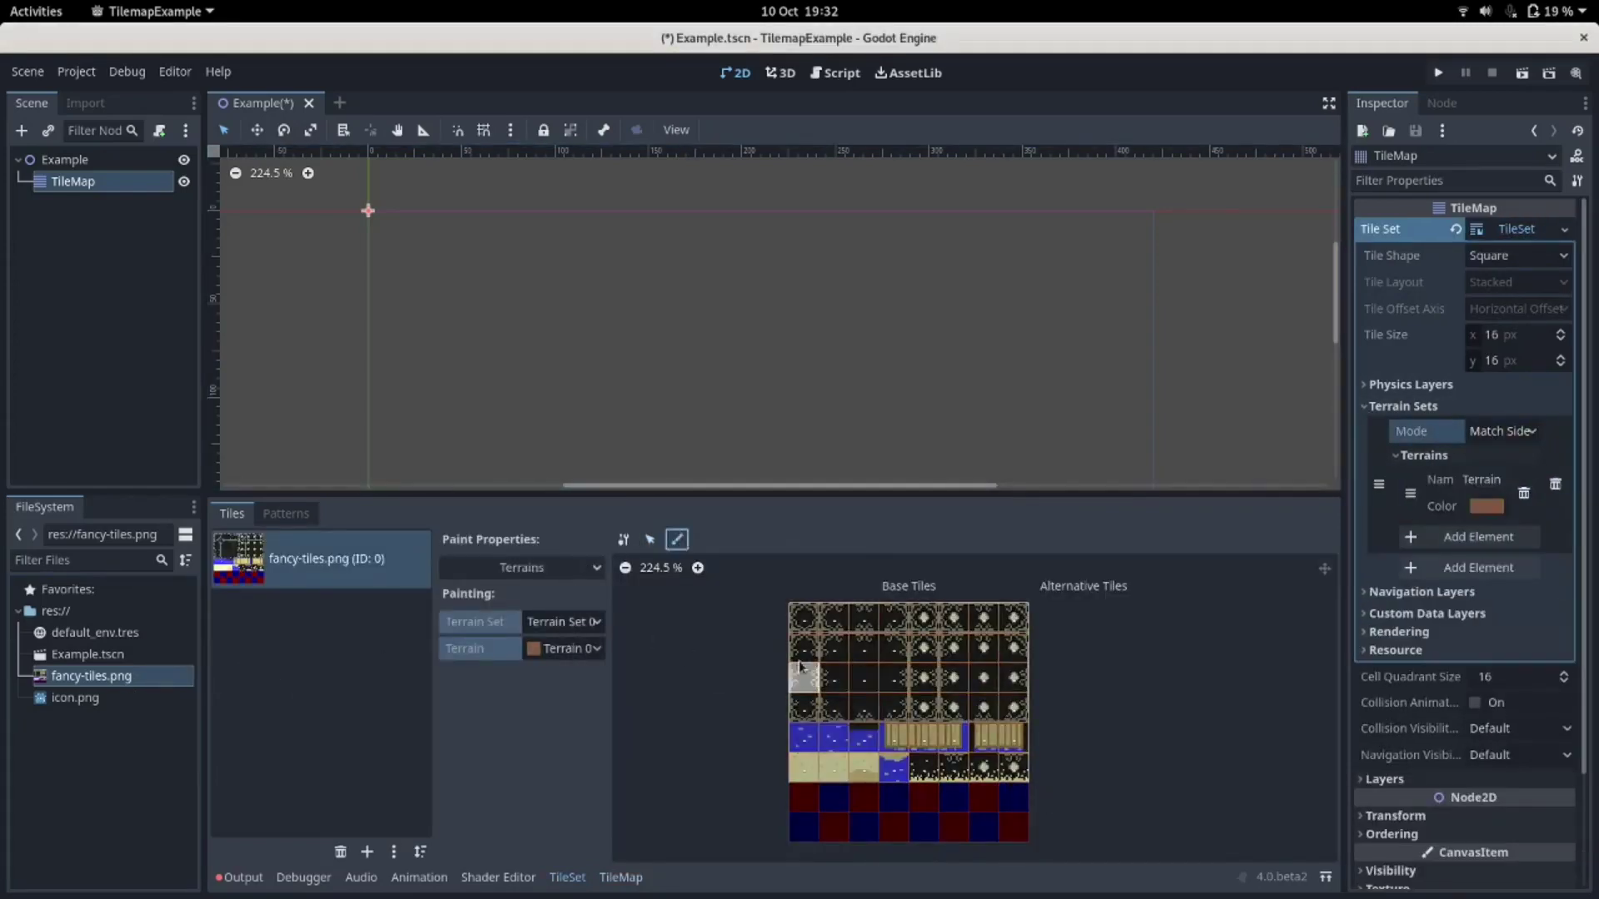
drag(800, 666, 803, 707)
drag(804, 620, 803, 707)
mouse_move(835, 645)
mouse_down()
mouse_move(839, 711)
mouse_move(888, 709)
mouse_move(893, 653)
mouse_move(852, 654)
mouse_move(864, 701)
mouse_move(862, 628)
mouse_up()
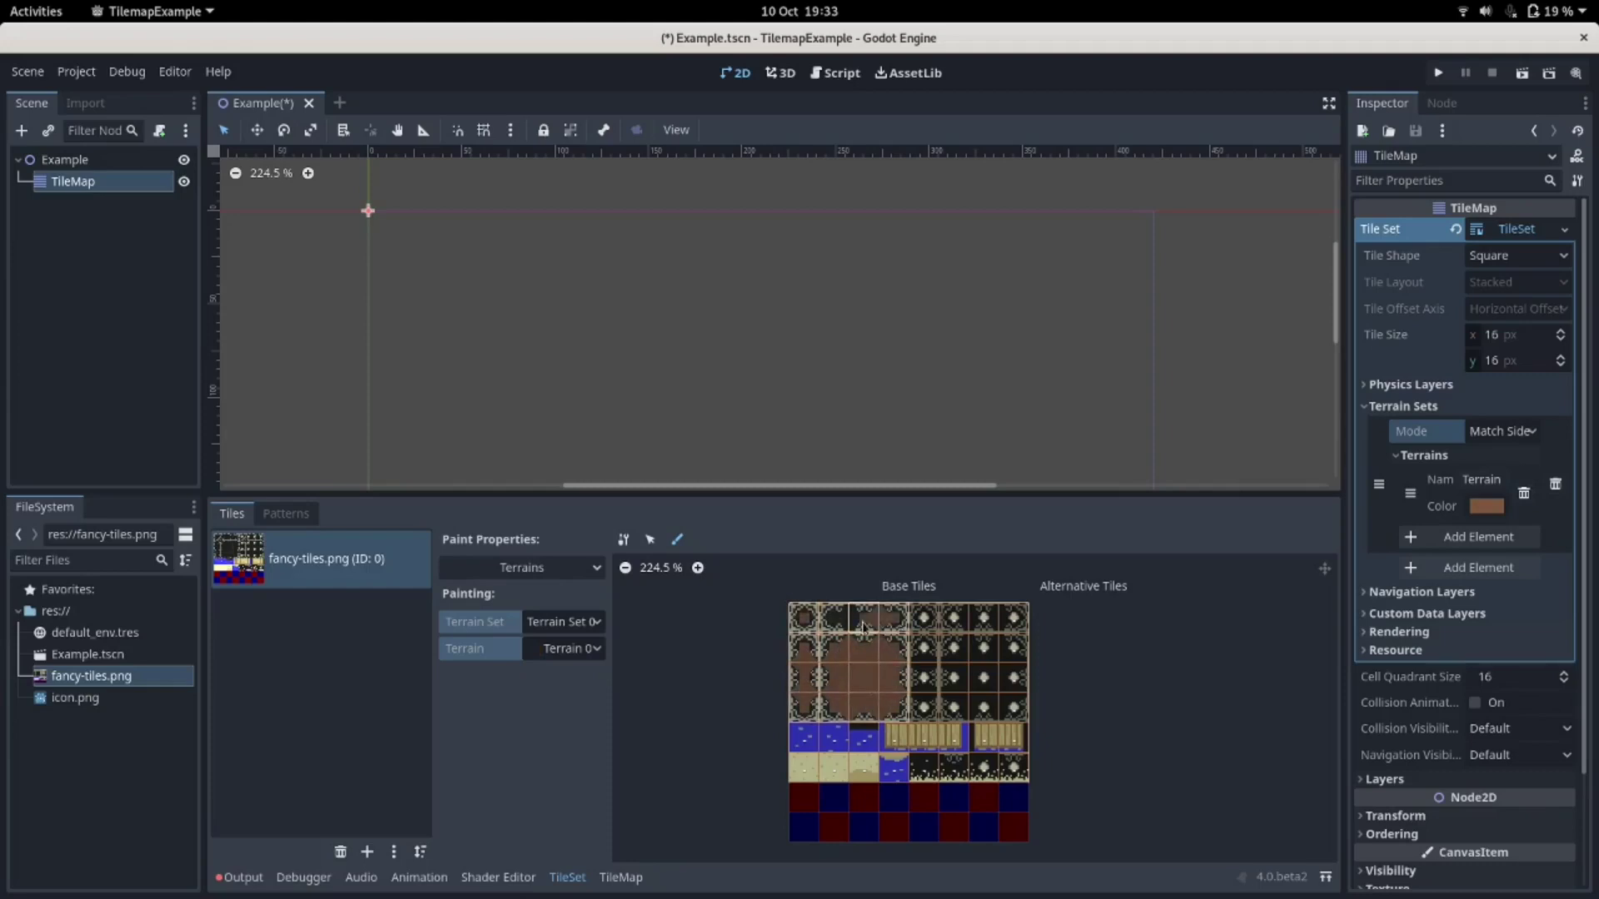
Paint a block of water tiles on the TileMap and place two plank bridges in it.
click(620, 876)
click(732, 724)
mouse_move(683, 346)
mouse_down()
mouse_move(620, 442)
mouse_move(710, 433)
mouse_up()
click(851, 724)
click(681, 375)
click(681, 435)
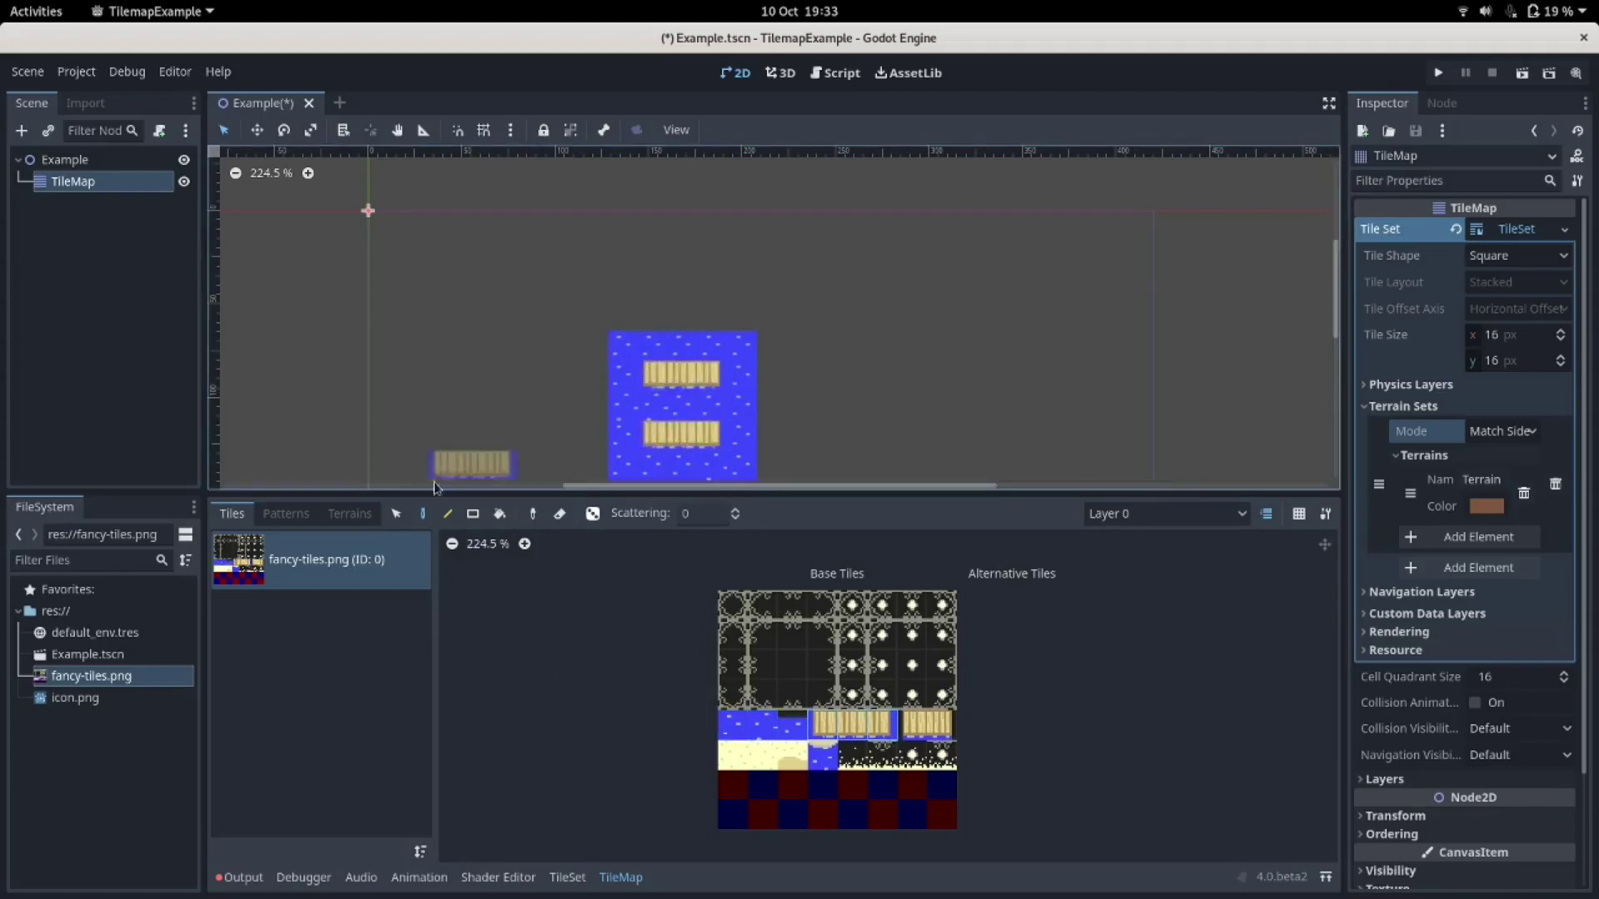
Store the water block with its two bridges as a pattern and place several copies of it around the map.
click(285, 513)
key(ctrl+v)
click(250, 513)
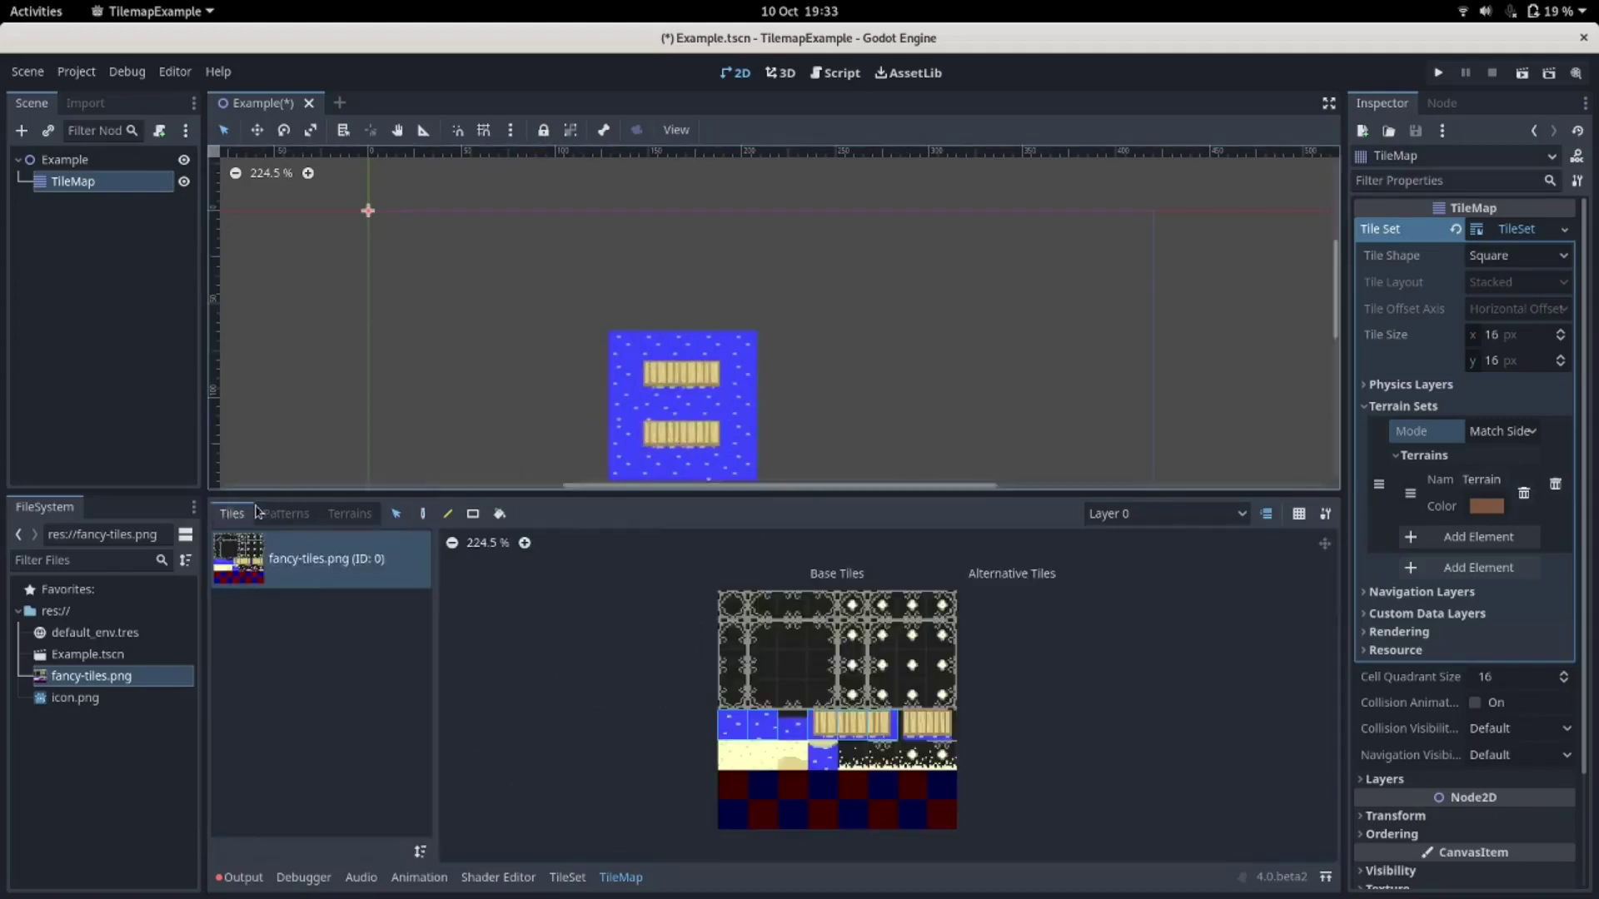
click(285, 513)
click(953, 347)
click(473, 286)
scroll(627, 293, down, 4)
click(679, 248)
click(812, 224)
click(918, 329)
click(350, 513)
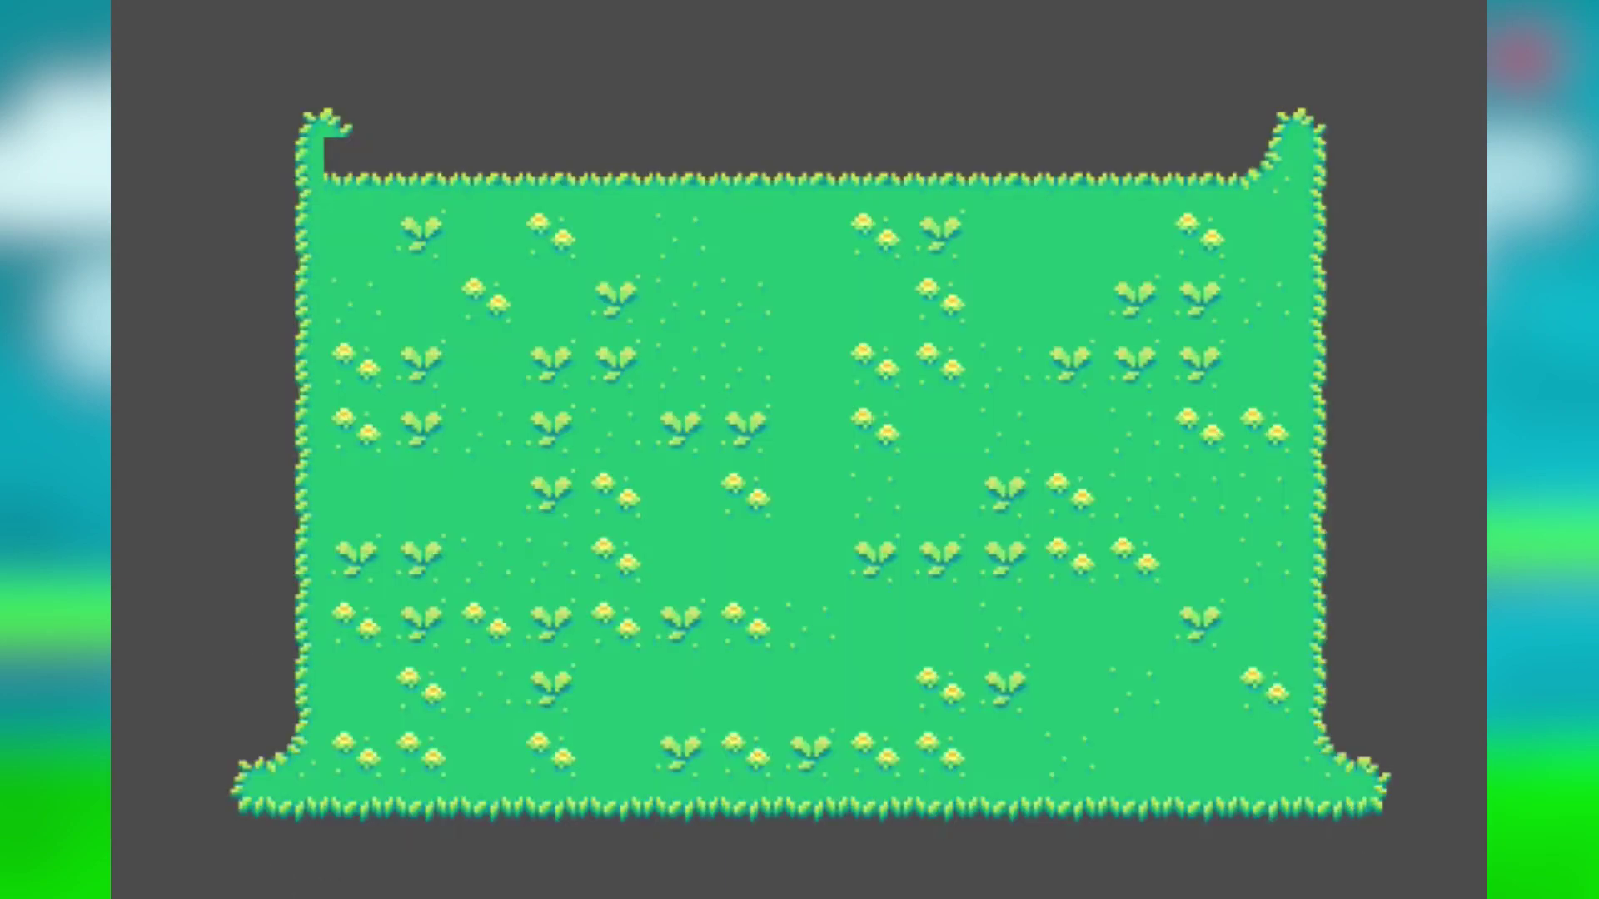
Paint additional grass terrain above the upper edge of the grass patch and across its middle.
click(348, 167)
drag(801, 132, 422, 129)
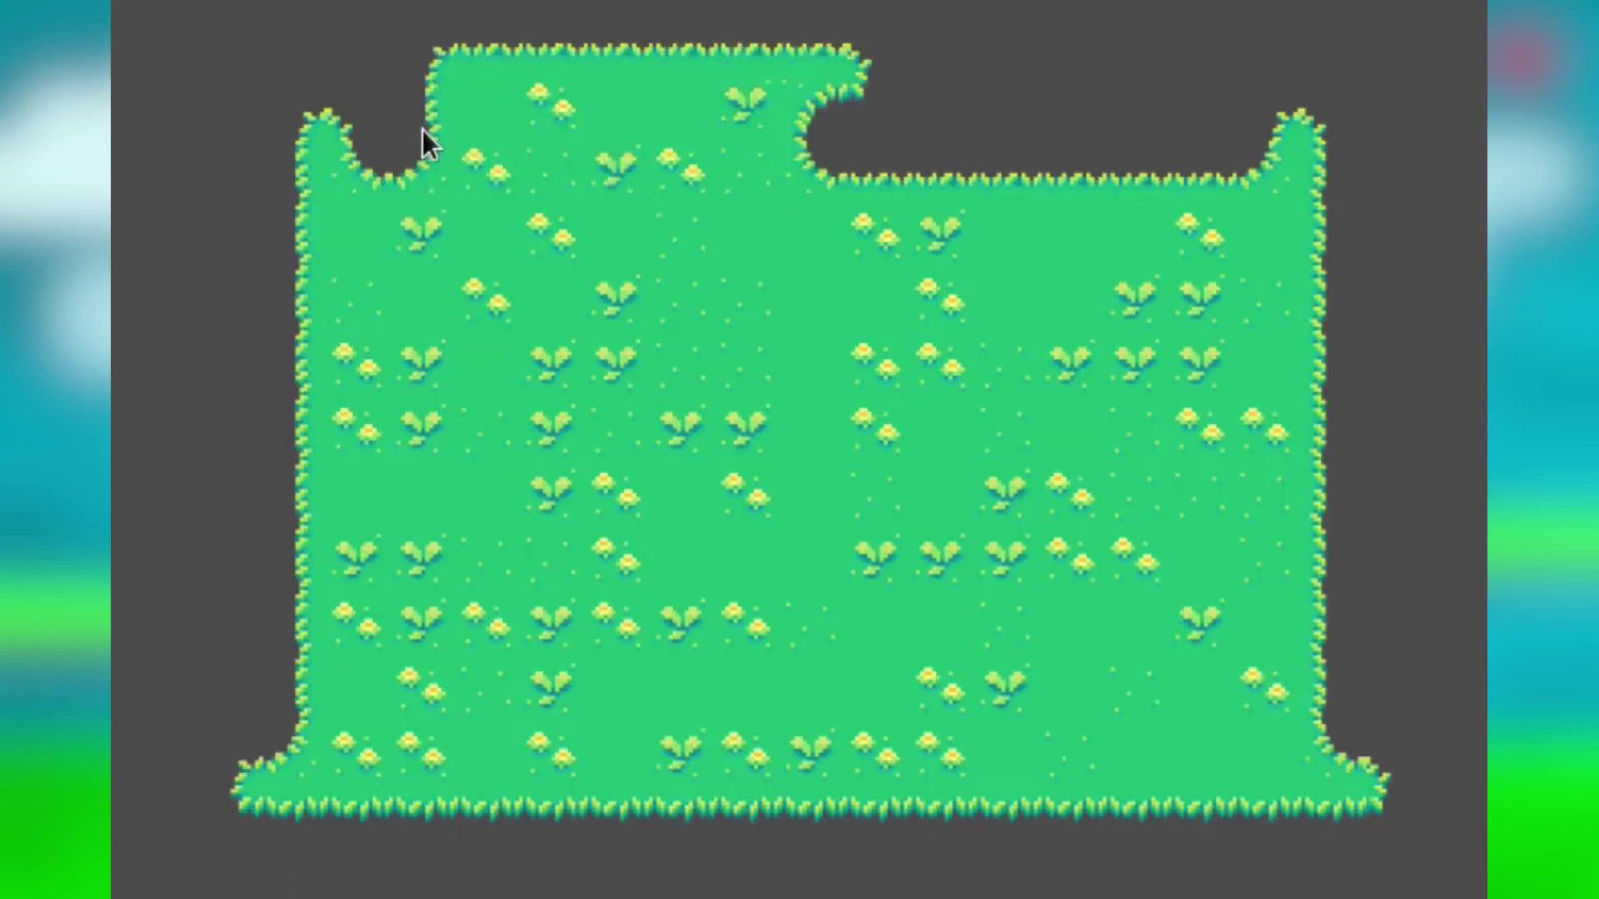
mouse_move(531, 131)
mouse_down()
mouse_move(938, 134)
mouse_move(1108, 172)
mouse_move(974, 140)
mouse_move(1106, 143)
mouse_up()
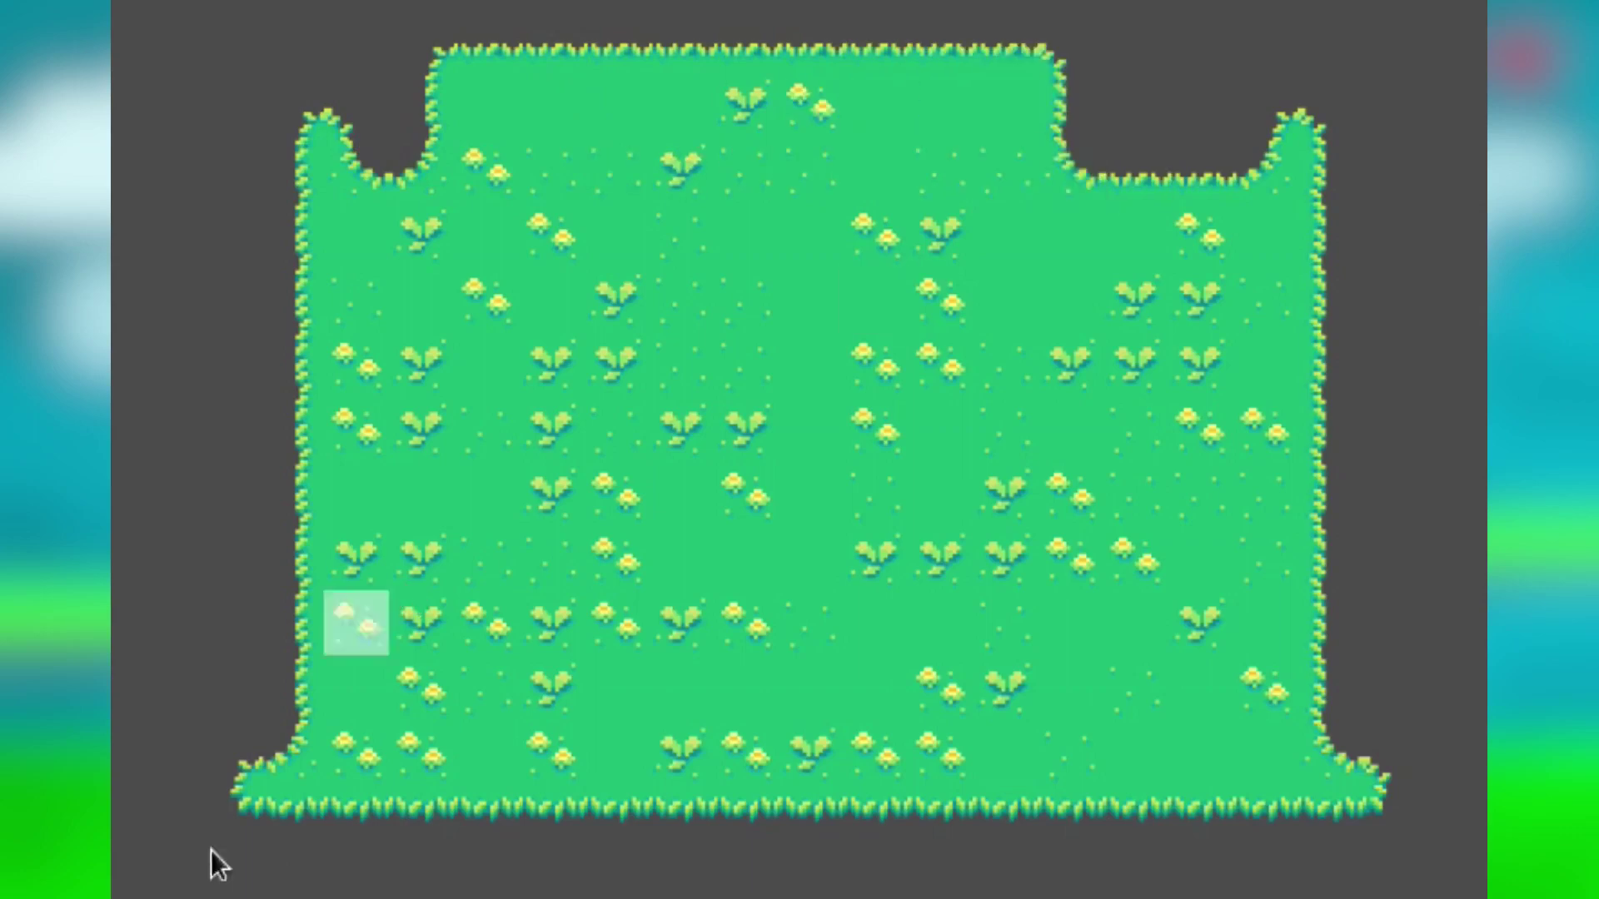
mouse_move(638, 377)
mouse_down()
mouse_move(496, 435)
mouse_move(713, 573)
mouse_move(612, 393)
mouse_move(626, 525)
mouse_move(783, 495)
mouse_move(811, 512)
mouse_move(991, 399)
mouse_move(1079, 578)
mouse_move(1151, 523)
mouse_move(1108, 474)
mouse_move(1001, 473)
mouse_move(837, 434)
mouse_move(1089, 408)
mouse_move(963, 379)
mouse_move(1063, 482)
mouse_move(993, 596)
mouse_move(1054, 576)
mouse_move(994, 639)
mouse_up()
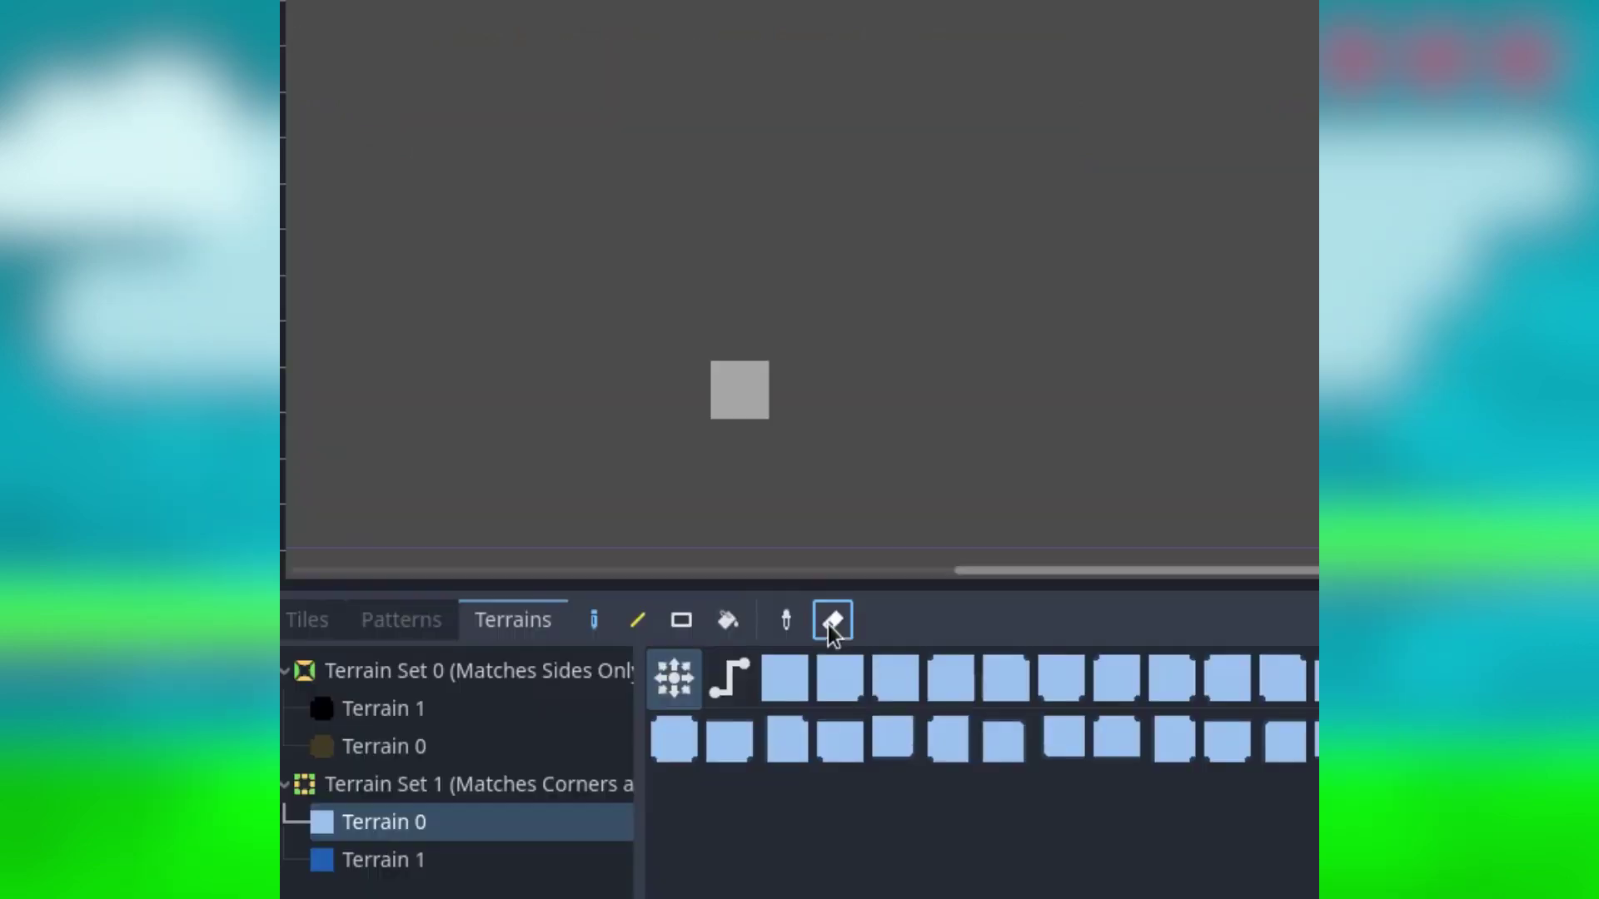
Paint a light blue Terrain 0 shape from Terrain Set 1, and run a black Terrain 1 path from Terrain Set 0 up to it.
mouse_move(691, 277)
mouse_down()
mouse_move(600, 275)
mouse_move(736, 450)
mouse_move(865, 294)
mouse_move(604, 296)
mouse_move(772, 383)
mouse_move(679, 409)
mouse_move(765, 287)
mouse_move(717, 357)
mouse_up()
click(489, 708)
mouse_move(1133, 154)
mouse_down()
mouse_move(1038, 361)
mouse_move(985, 197)
mouse_move(792, 211)
mouse_move(794, 340)
mouse_move(667, 333)
mouse_up()
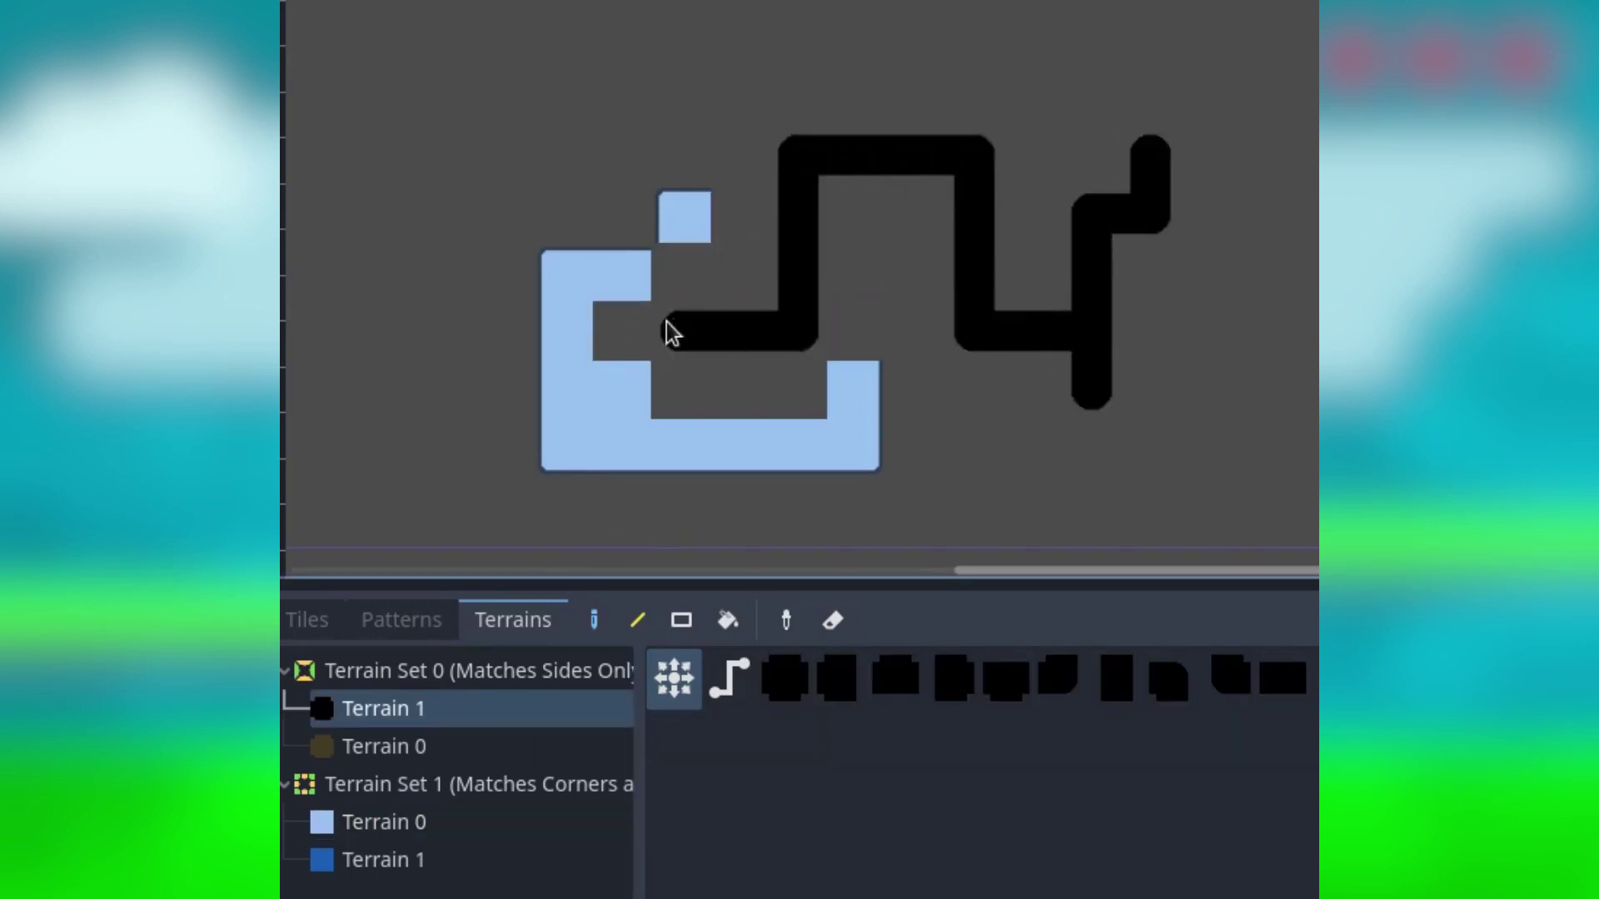
Paint dark blue Terrain 1 from Terrain Set 1 over and around the light blue and black shapes.
click(383, 860)
mouse_move(907, 445)
mouse_down()
mouse_move(845, 364)
mouse_move(738, 393)
mouse_move(971, 271)
mouse_move(732, 207)
mouse_move(583, 215)
mouse_up()
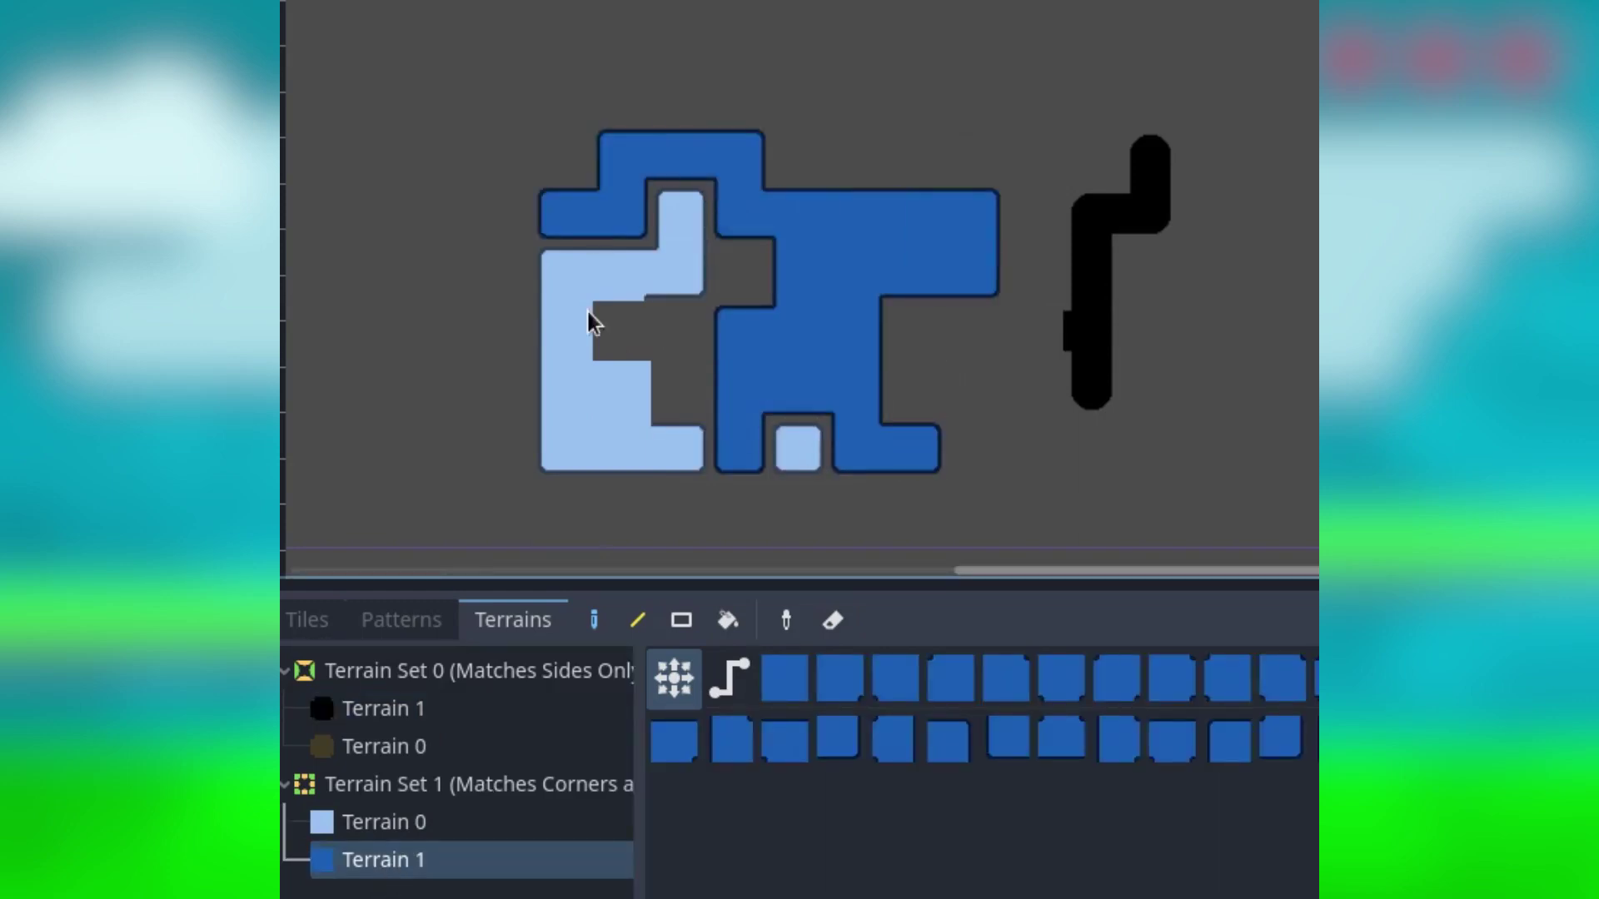
drag(588, 320, 495, 454)
Paint a brown Terrain 0 path from Terrain Set 0 across the existing blue shapes.
click(383, 746)
mouse_move(1032, 454)
mouse_down()
mouse_move(865, 344)
mouse_move(859, 265)
mouse_move(955, 190)
mouse_move(989, 305)
mouse_move(849, 356)
mouse_move(1014, 384)
mouse_move(1080, 256)
mouse_move(929, 267)
mouse_move(671, 333)
mouse_up()
click(408, 859)
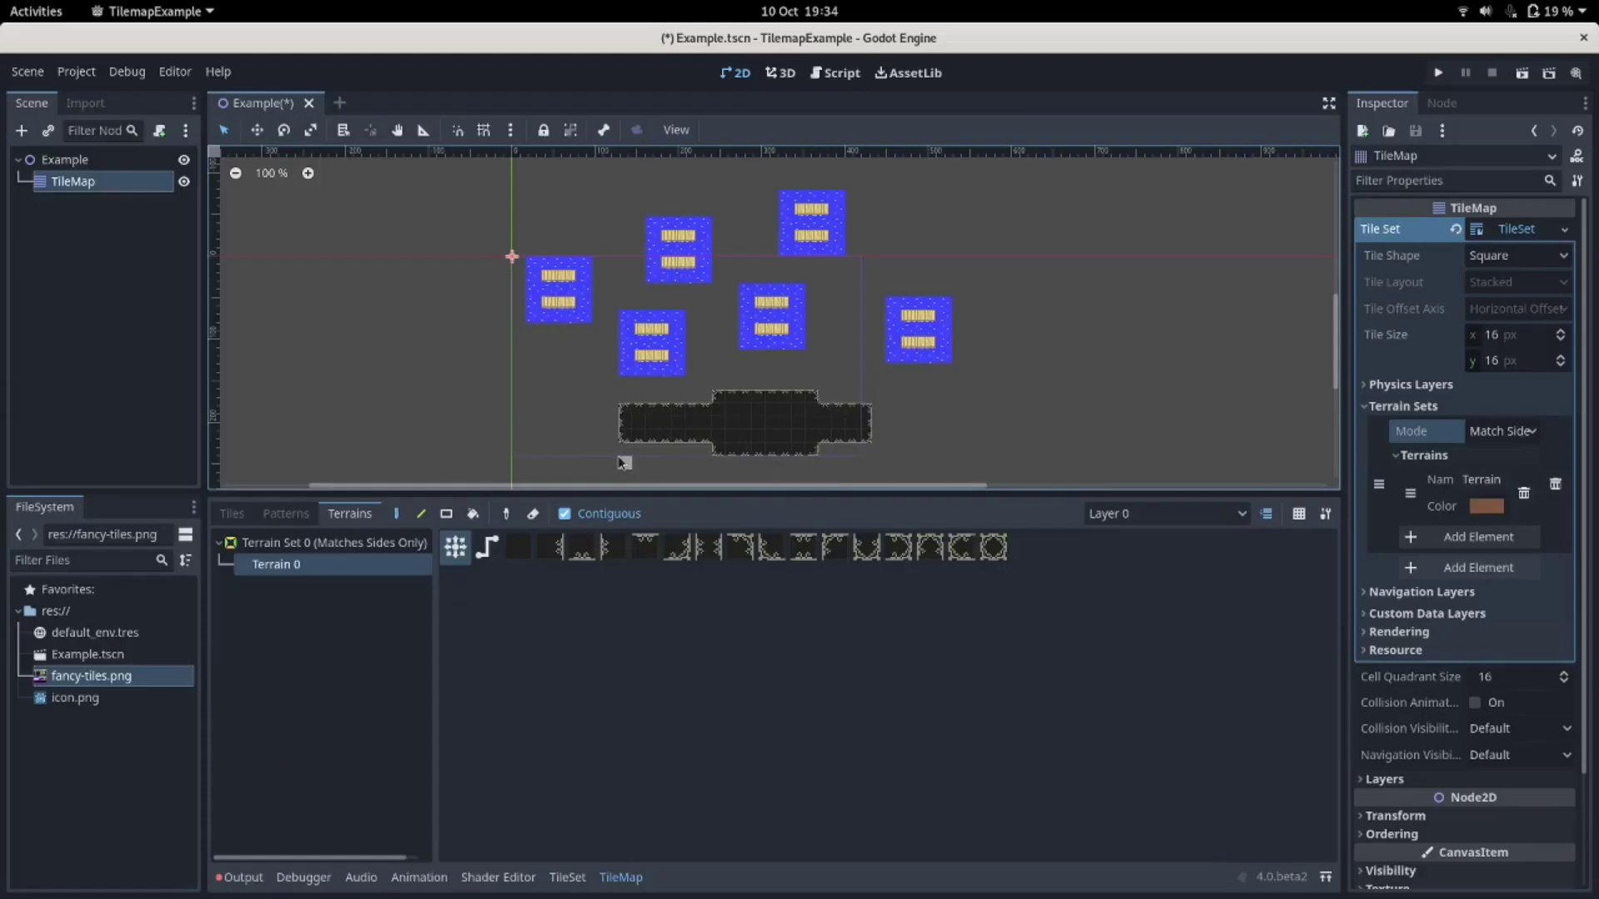
Paint a horizontal run of Terrain 0 across the map through the placed water patterns.
mouse_move(479, 342)
mouse_down()
mouse_move(664, 314)
mouse_move(824, 234)
mouse_move(947, 345)
mouse_up()
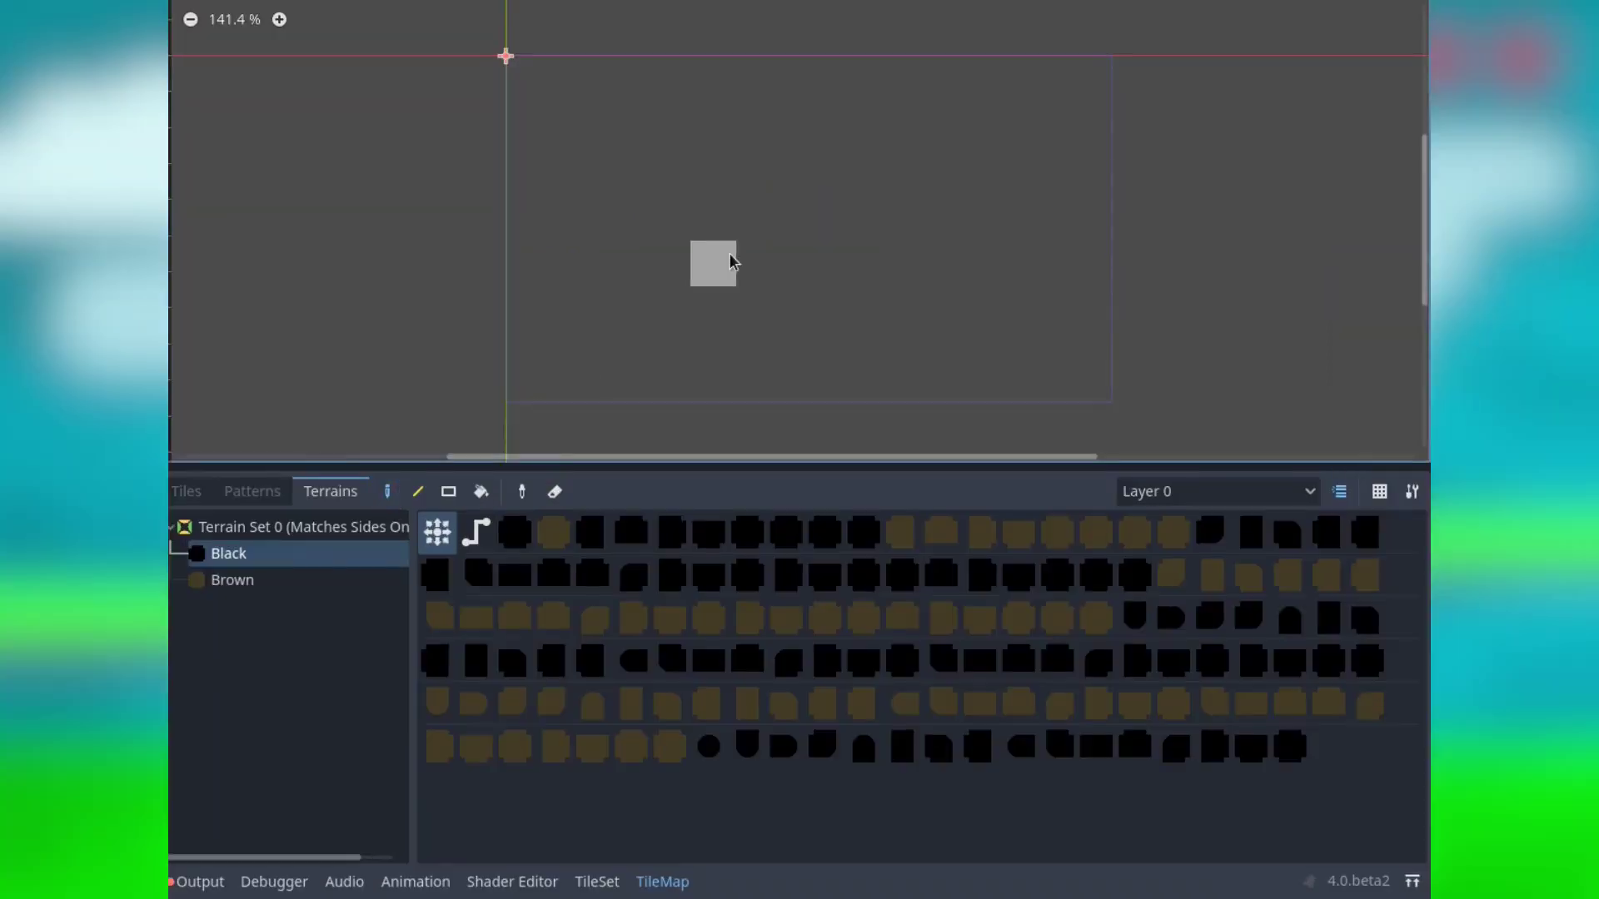
Paint a G-shaped Black terrain path, a Brown loop crossing it, and a second Black path crossing the Brown loop.
mouse_move(753, 133)
mouse_down()
mouse_move(644, 138)
mouse_move(613, 299)
mouse_move(752, 319)
mouse_move(779, 210)
mouse_move(716, 217)
mouse_up()
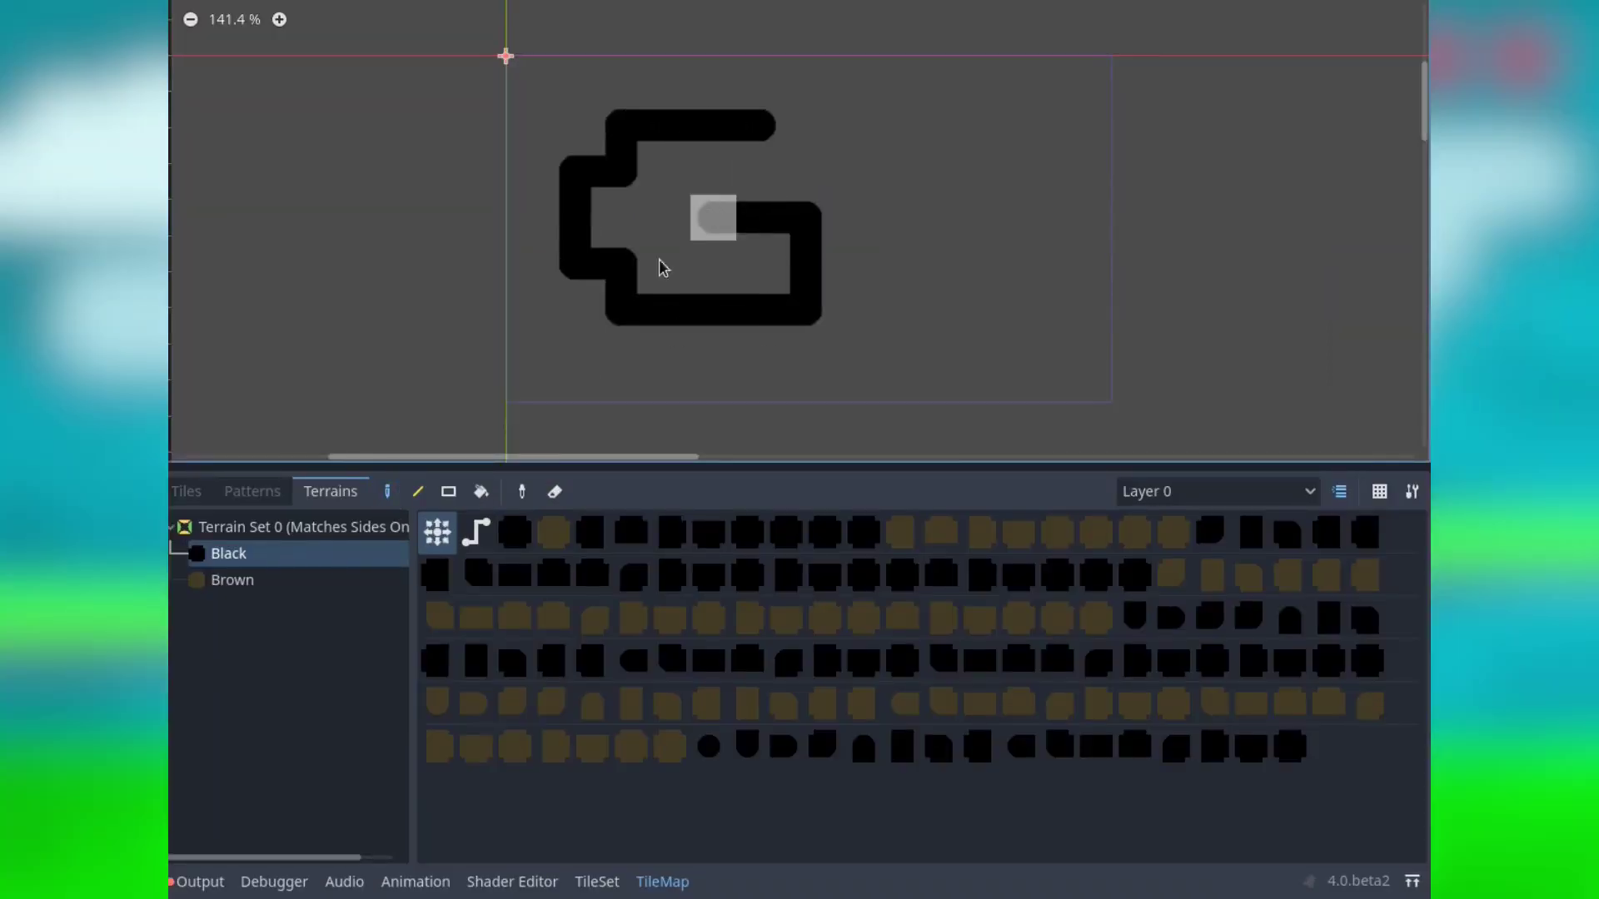
click(250, 580)
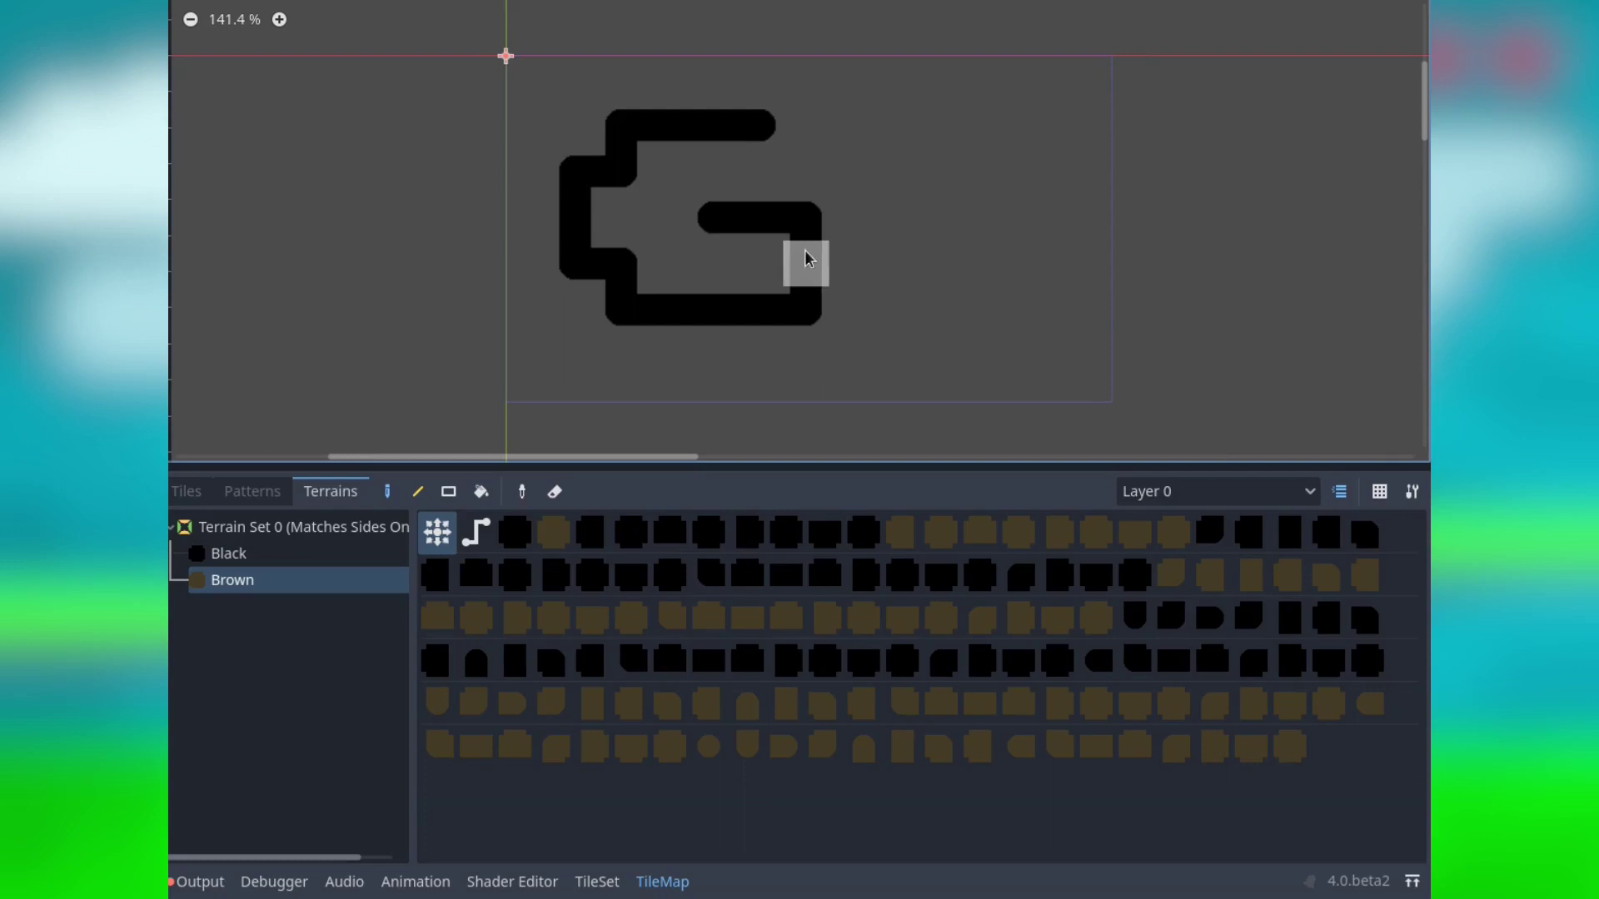
mouse_move(804, 262)
mouse_down()
mouse_move(657, 257)
mouse_move(650, 189)
mouse_move(671, 90)
mouse_move(804, 71)
mouse_move(879, 193)
mouse_up()
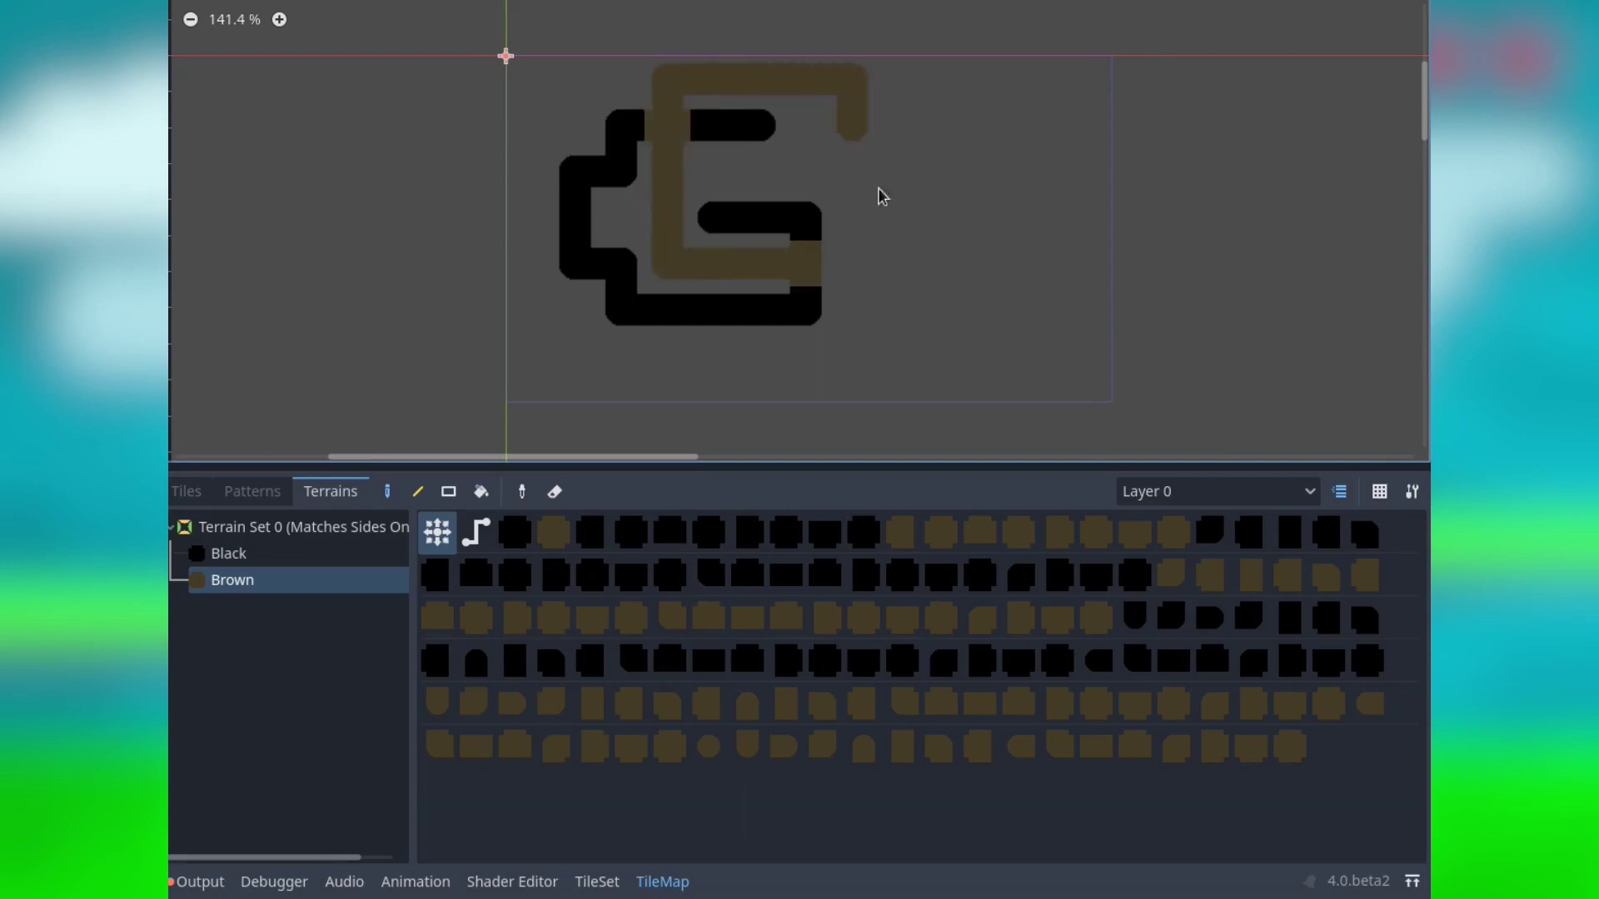
mouse_move(832, 362)
mouse_down()
mouse_move(769, 338)
mouse_move(678, 356)
mouse_up()
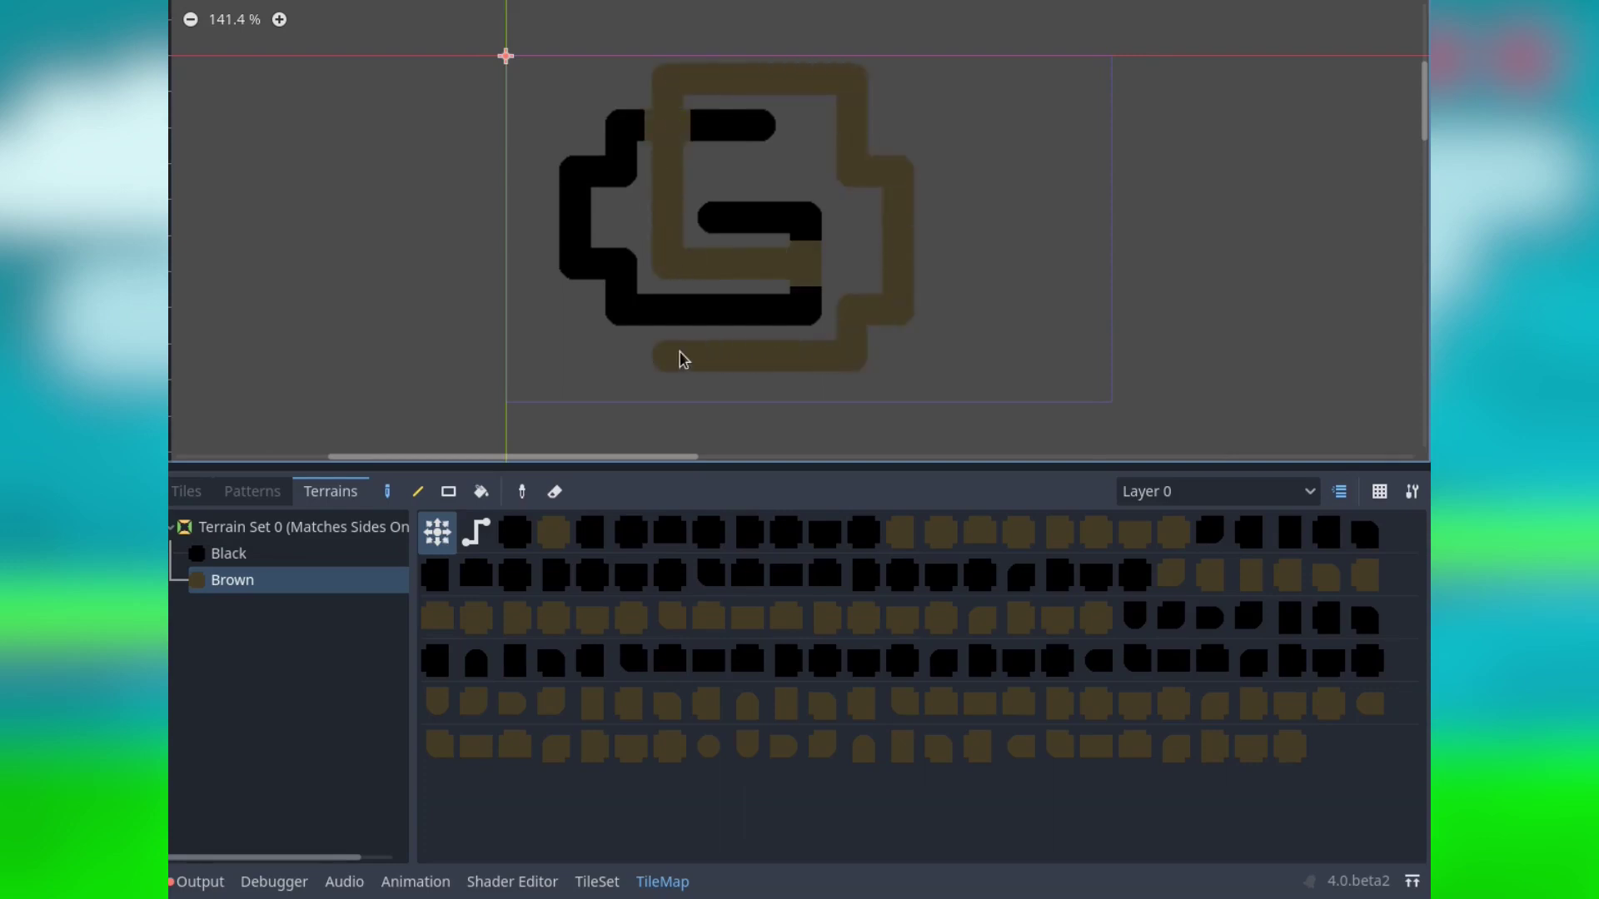
click(337, 551)
mouse_move(837, 159)
mouse_down()
mouse_move(771, 202)
mouse_move(810, 130)
mouse_move(1005, 121)
mouse_move(1027, 283)
mouse_move(896, 265)
mouse_up()
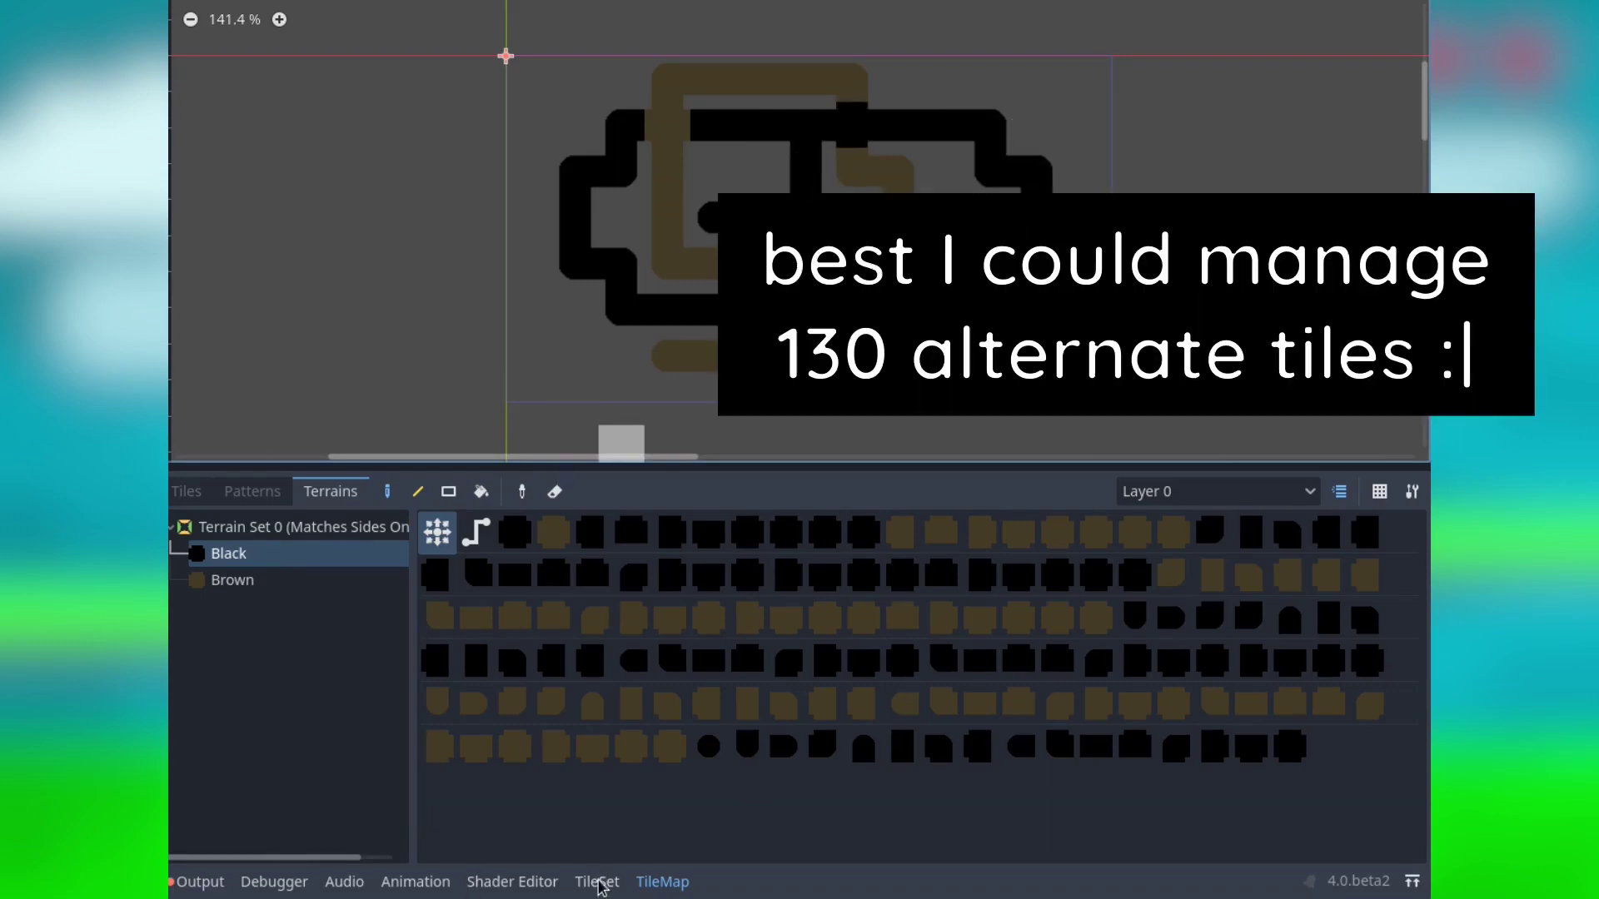
Examine the alternative tiles set up for road.png in the TileSet.
click(596, 882)
scroll(1126, 568, up, 2)
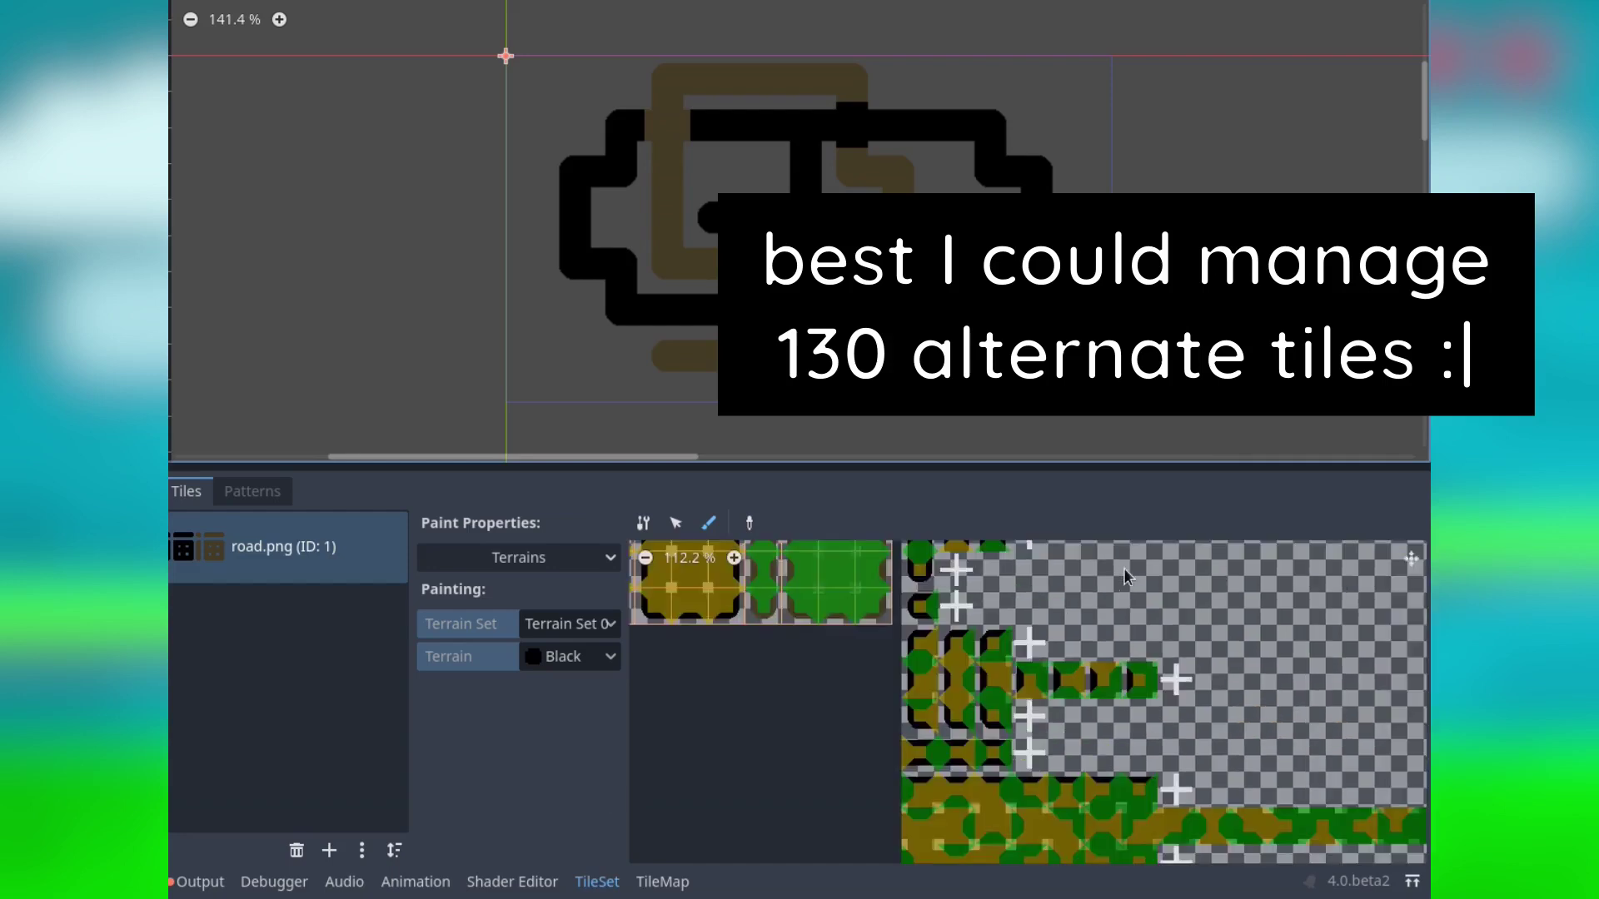
scroll(1132, 573, down, 4)
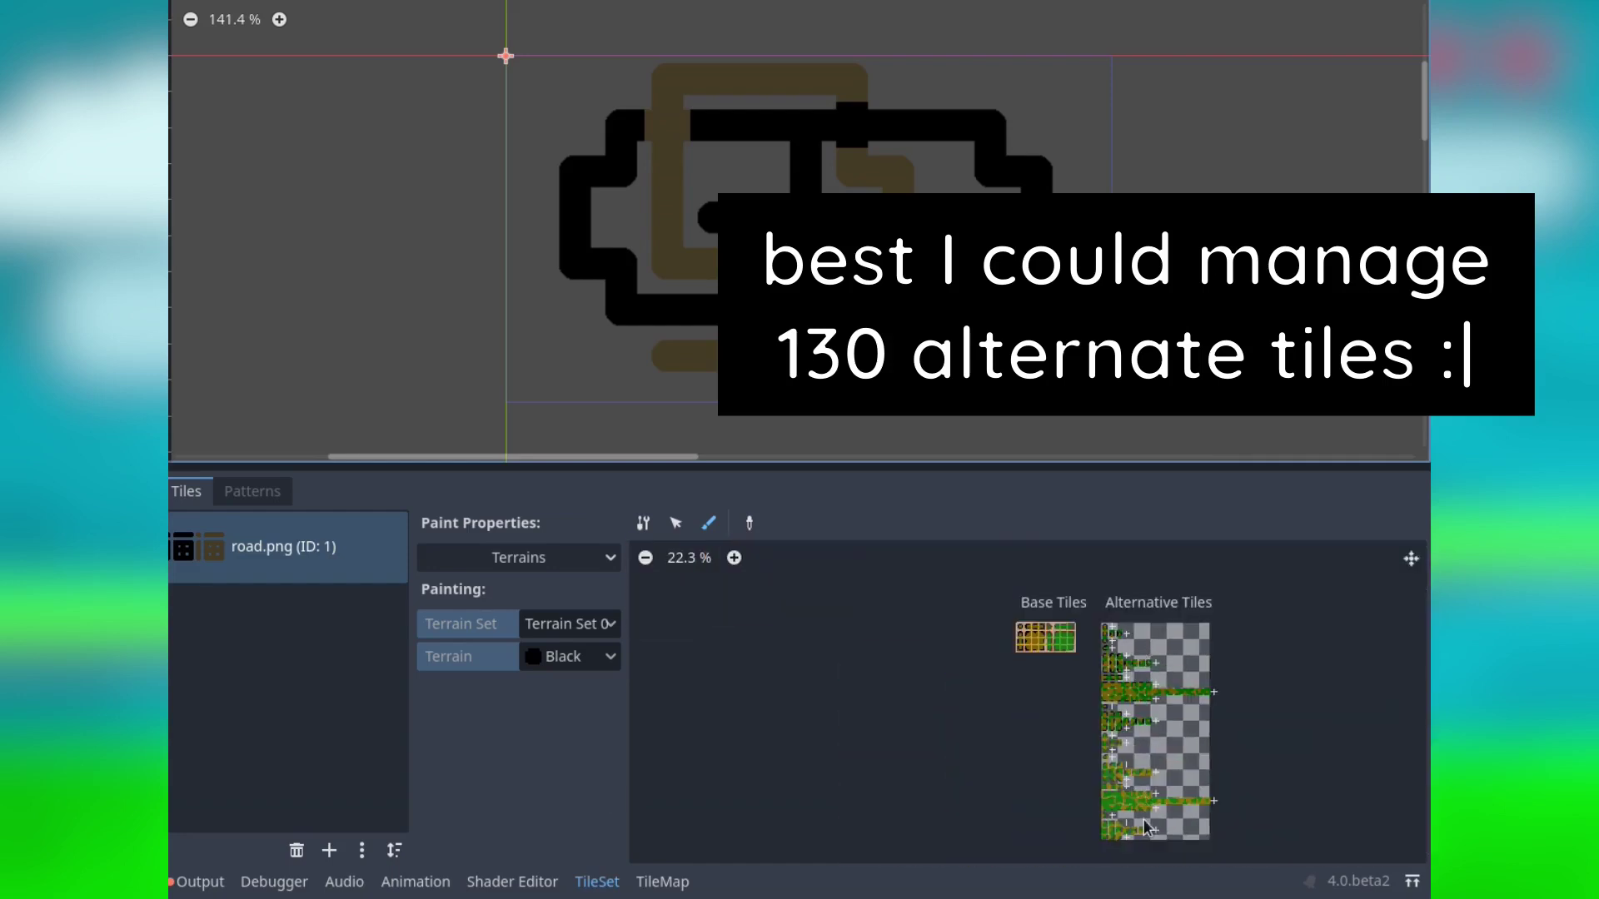
scroll(1145, 826, up, 4)
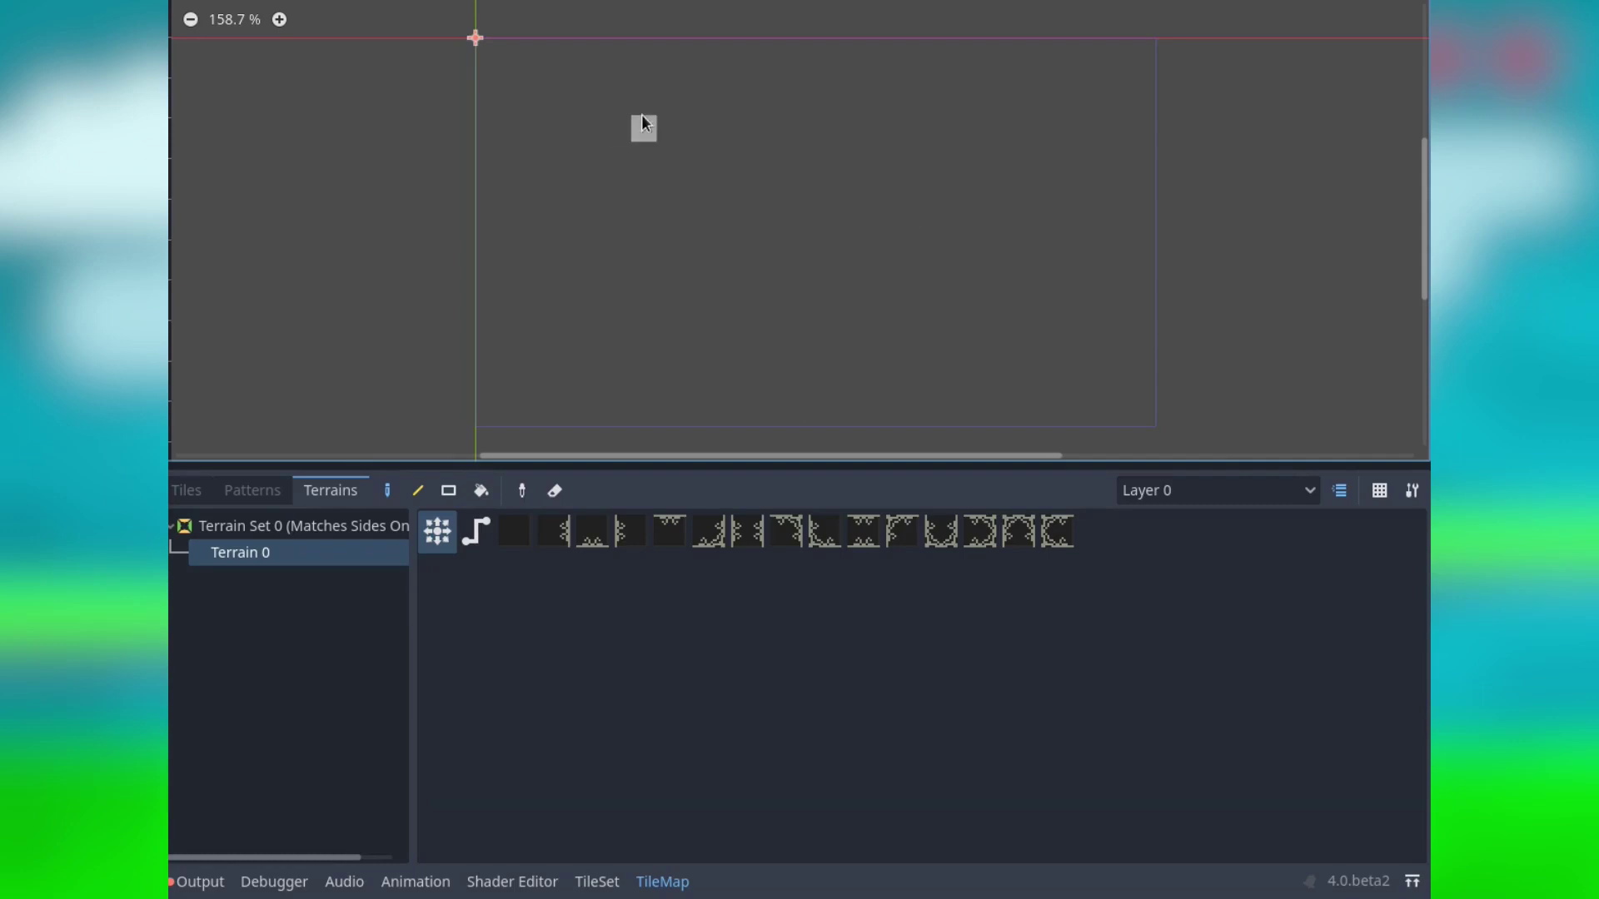
Paint an irregular area of Terrain 0 on the empty TileMap.
mouse_move(826, 190)
mouse_down()
mouse_move(733, 184)
mouse_move(720, 153)
mouse_move(781, 158)
mouse_move(806, 170)
mouse_move(748, 184)
mouse_move(818, 207)
mouse_move(831, 157)
mouse_move(862, 215)
mouse_move(843, 198)
mouse_move(853, 149)
mouse_move(772, 79)
mouse_up()
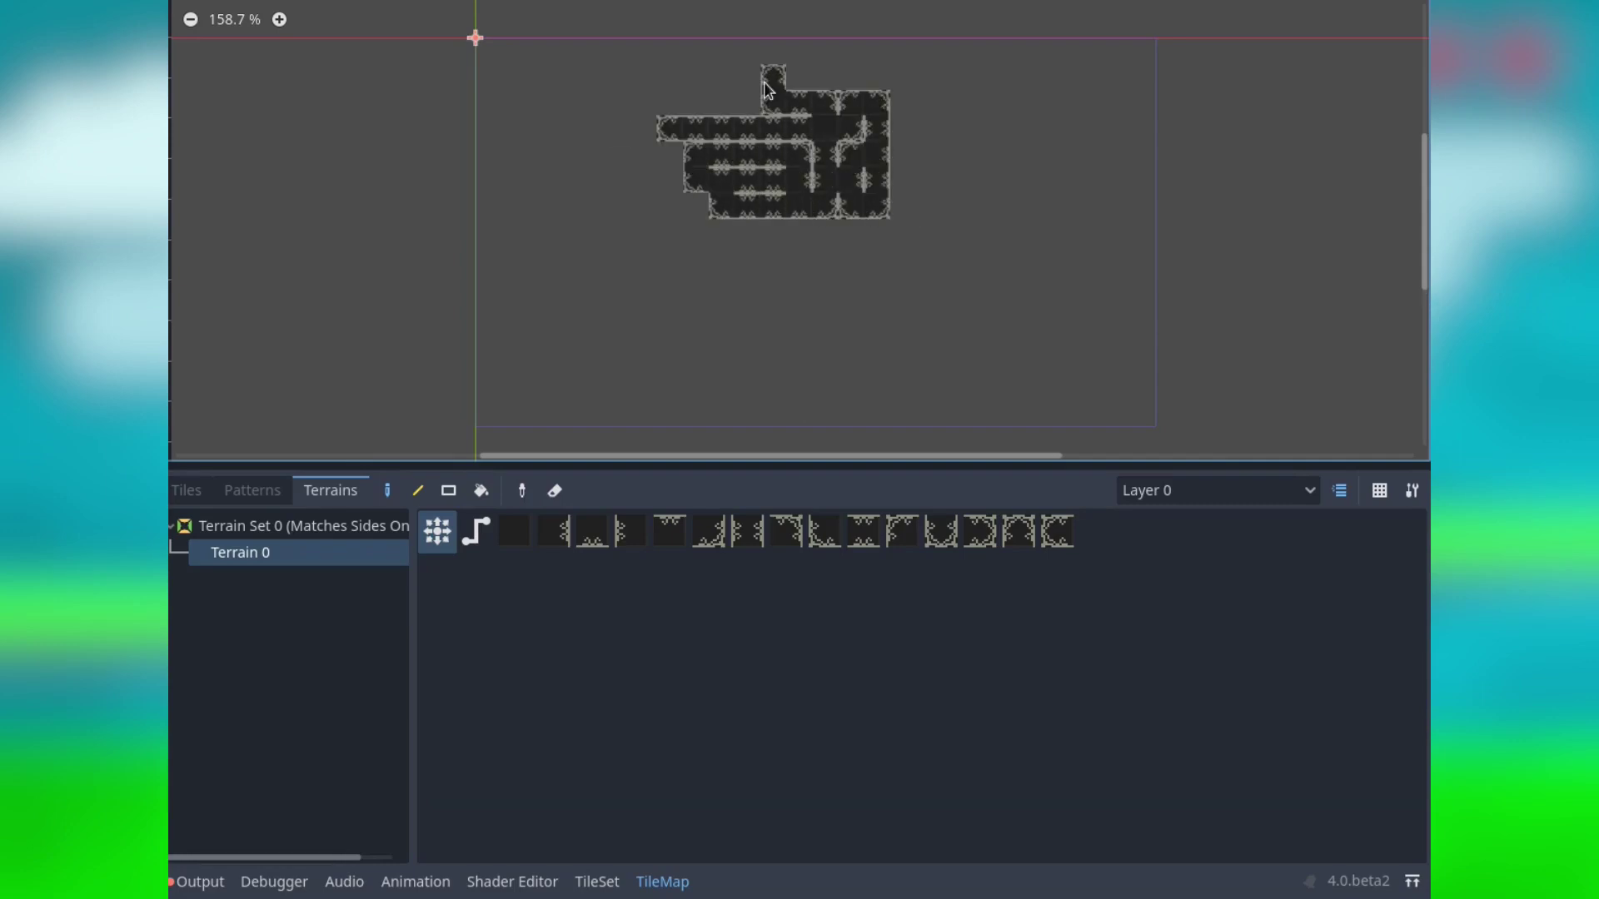
Paint the terrain at the centre of the interior dark floor tile in the fancy-tiles.png atlas.
click(597, 881)
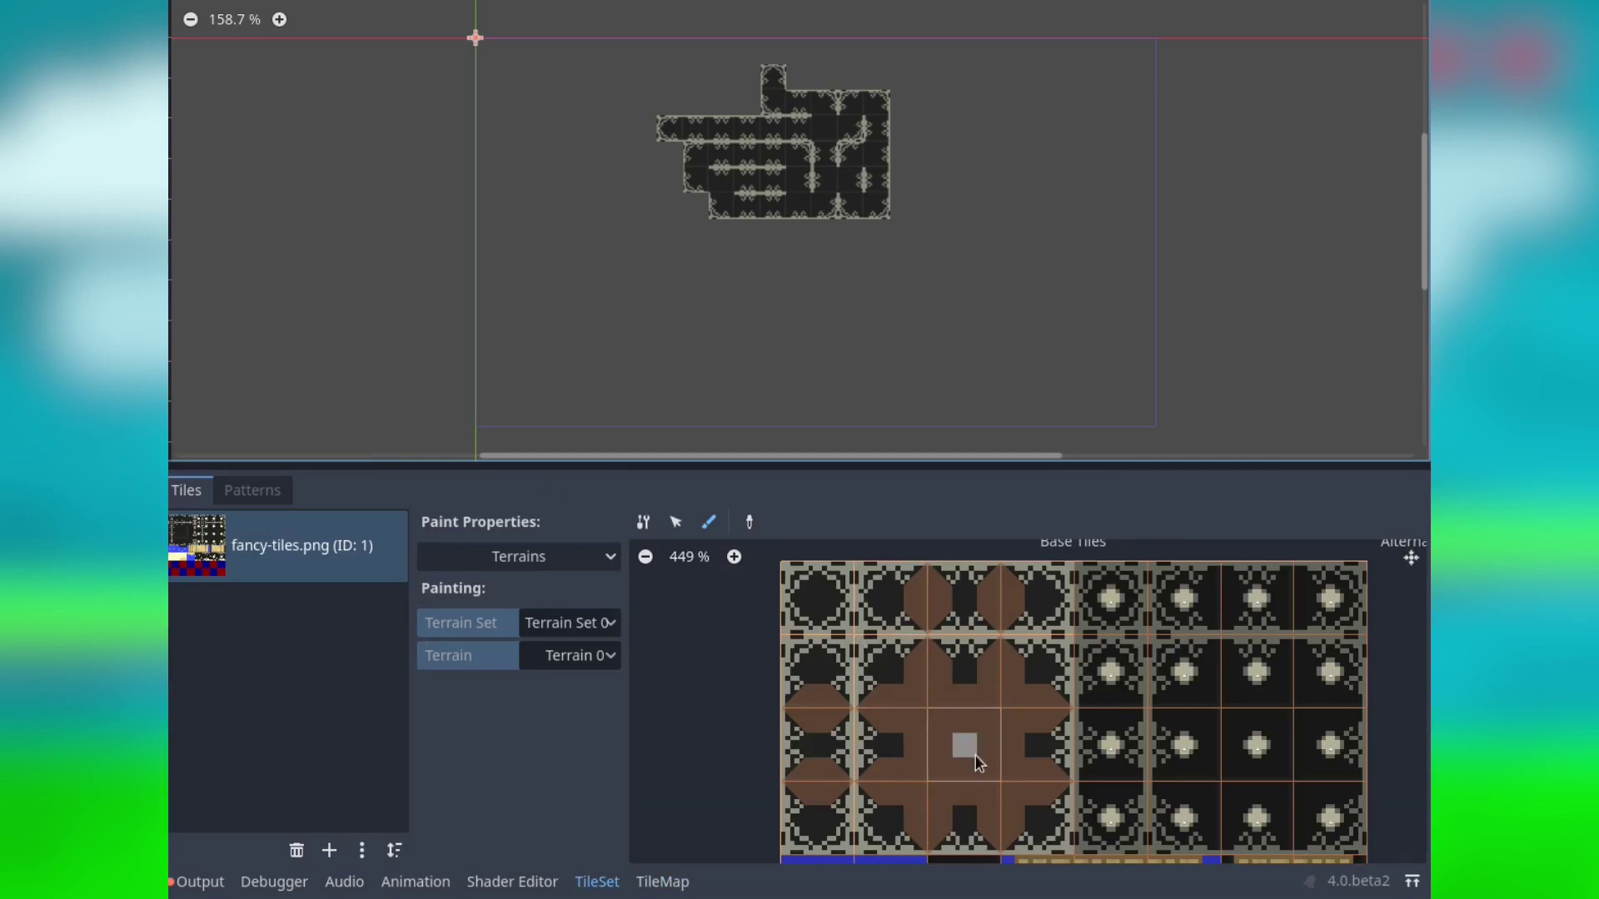
click(968, 747)
click(682, 886)
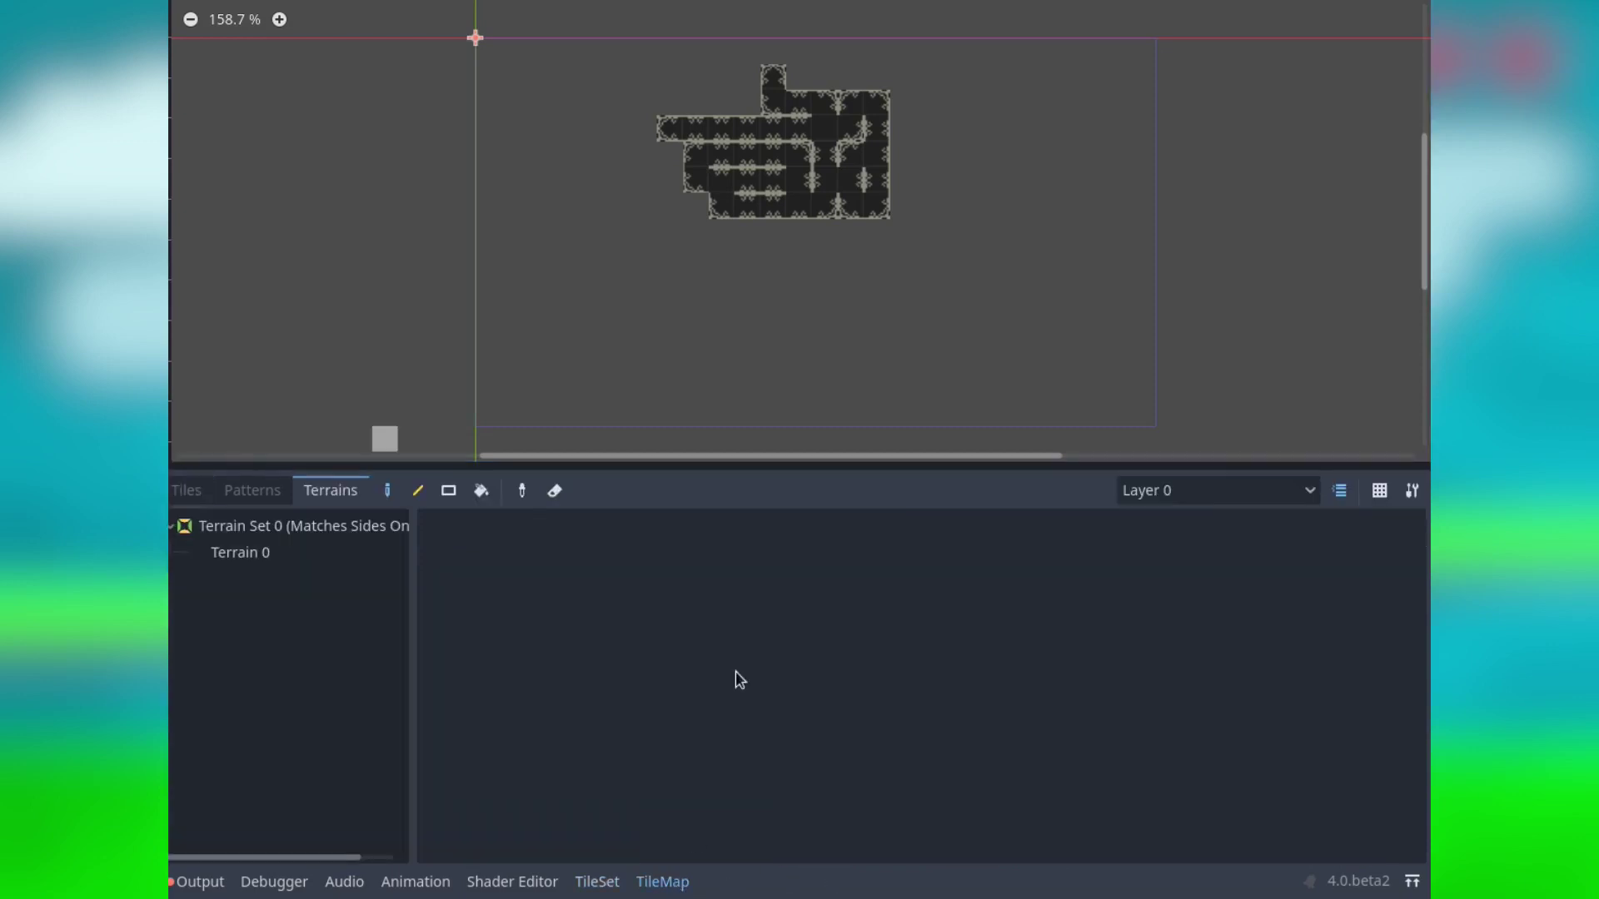
Paint Terrain 0 in empty cells away from the existing area, including the centre of a plus shape.
click(318, 553)
click(1057, 257)
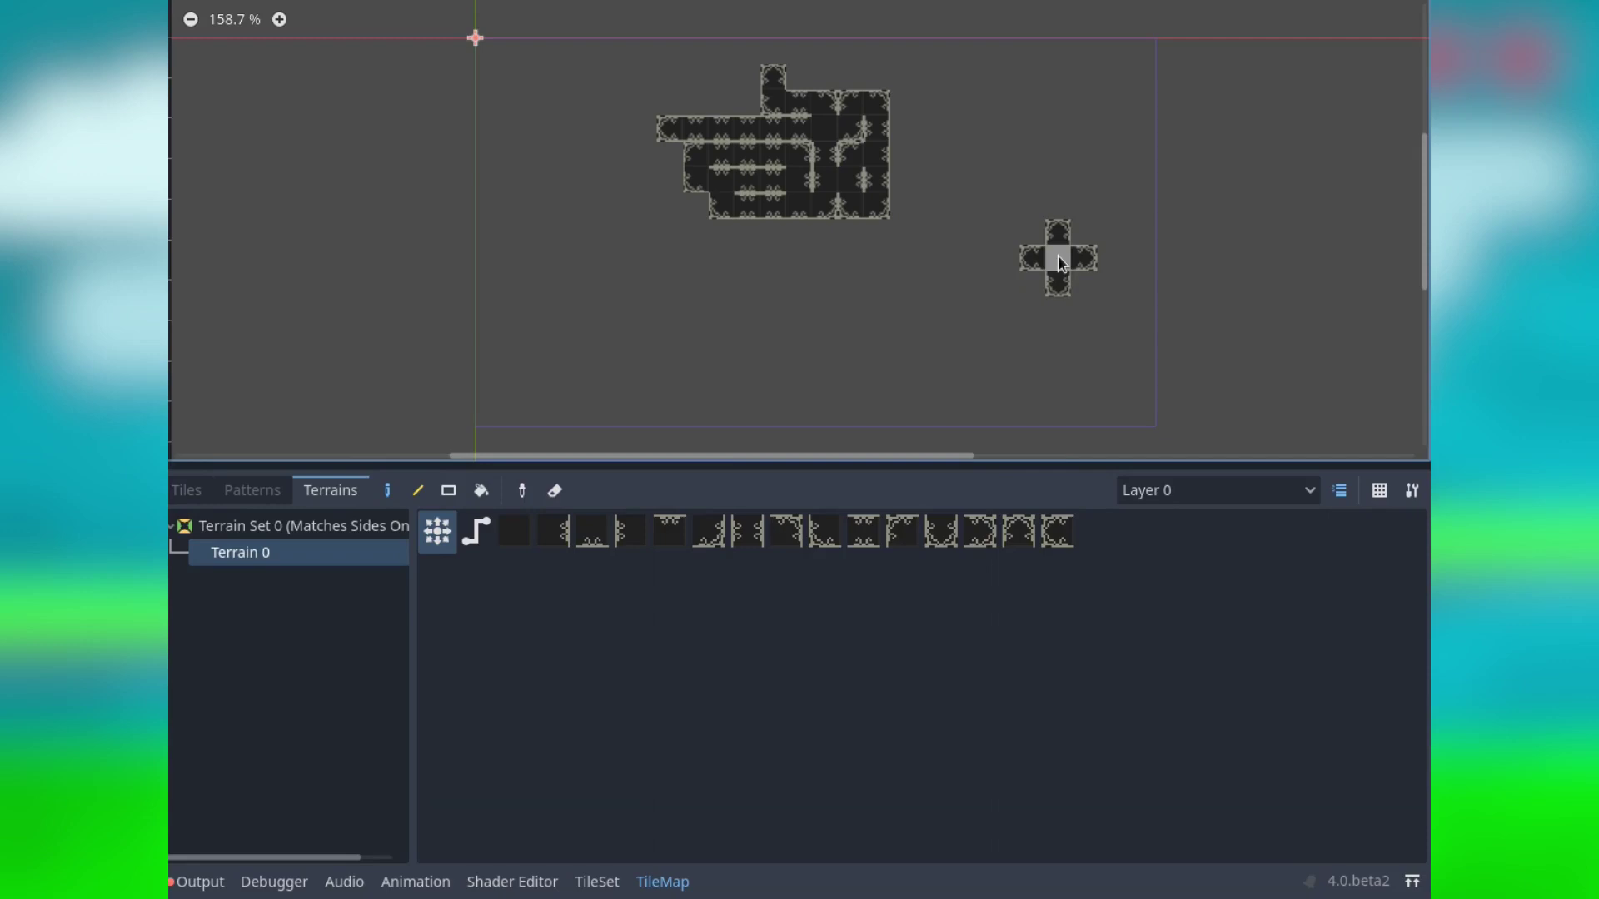
mouse_move(904, 350)
mouse_down()
mouse_move(770, 287)
mouse_move(874, 350)
mouse_move(927, 228)
mouse_move(1023, 125)
mouse_move(954, 205)
mouse_up()
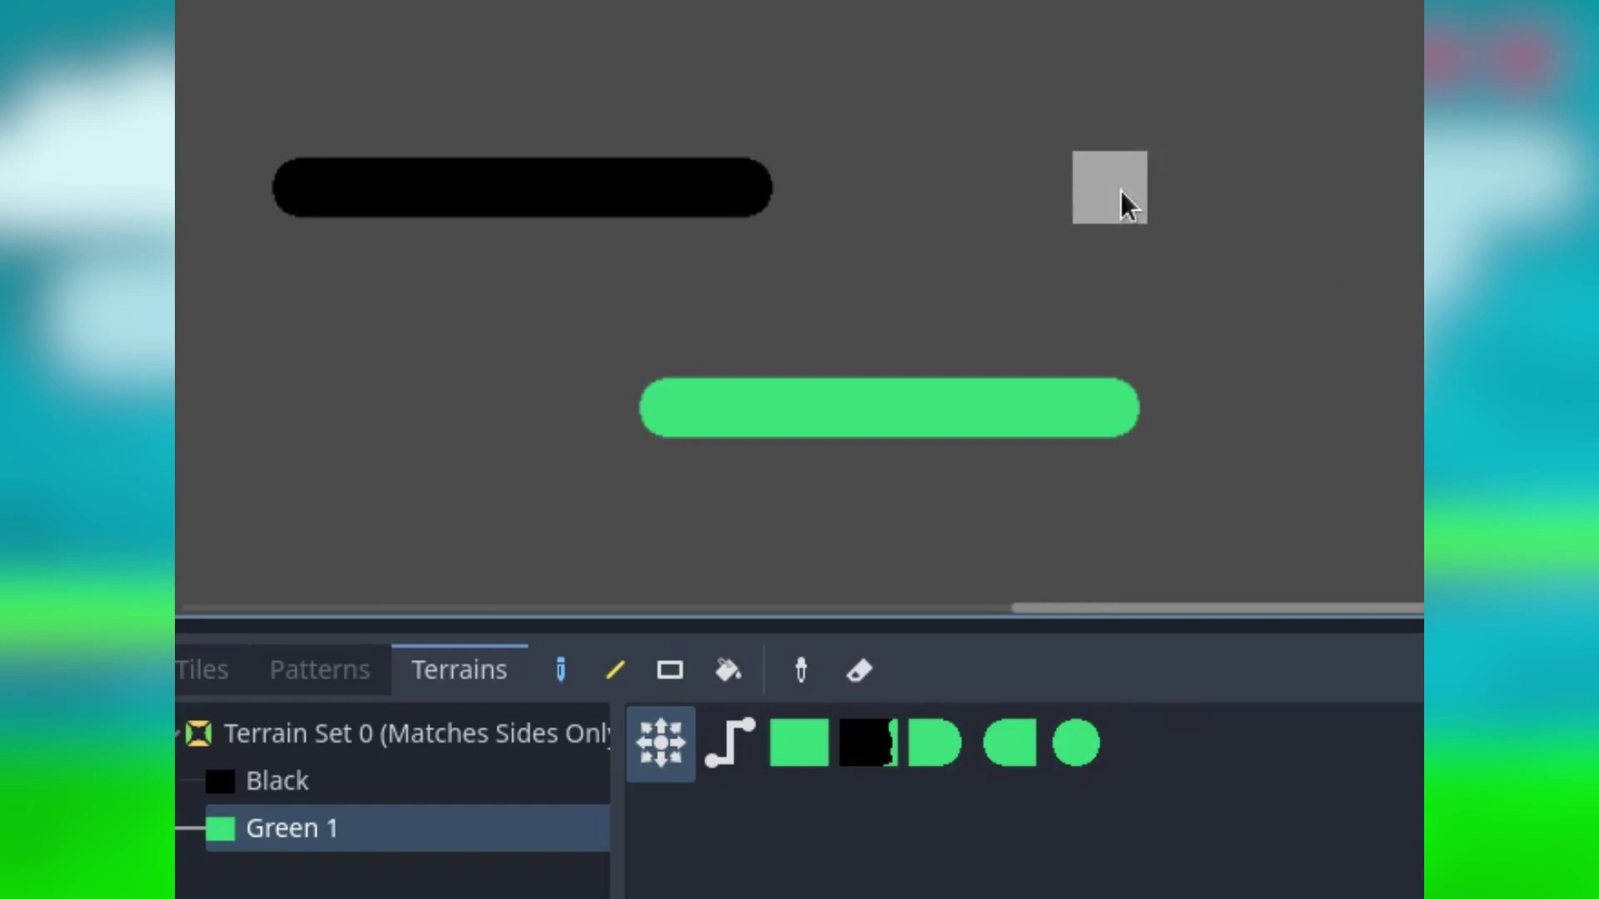
Paint Green 1 across one end of the upper black bar and Black across one end of the lower green bar.
mouse_move(1124, 204)
mouse_down()
mouse_move(967, 236)
mouse_move(791, 207)
mouse_move(575, 204)
mouse_up()
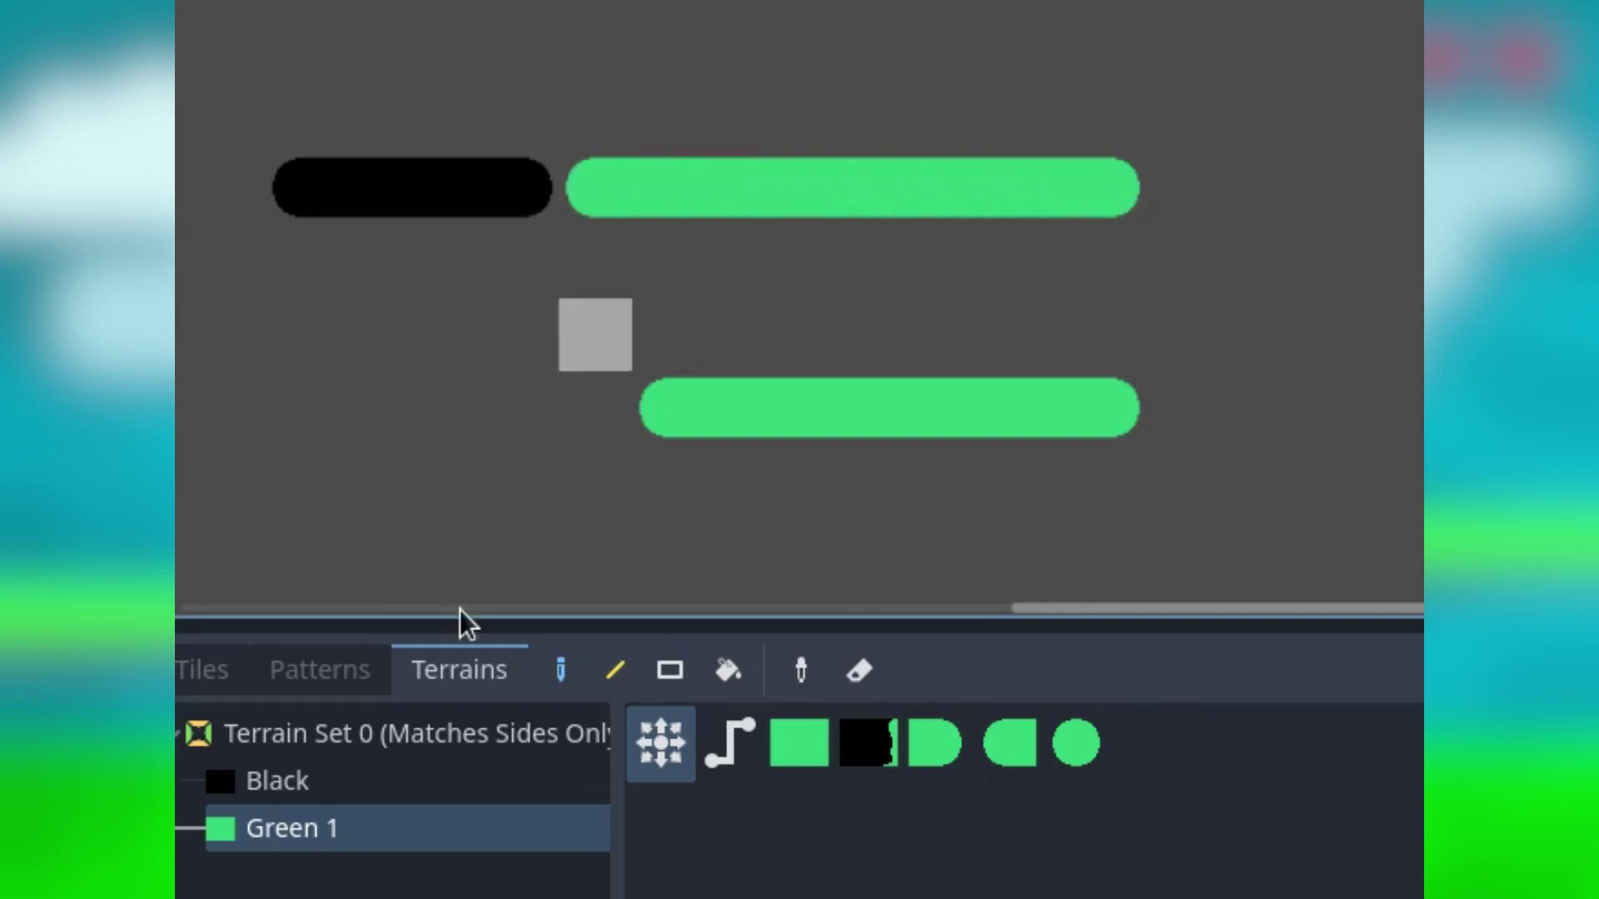
click(367, 785)
mouse_move(346, 398)
mouse_down()
mouse_move(323, 410)
mouse_move(524, 428)
mouse_move(806, 418)
mouse_up()
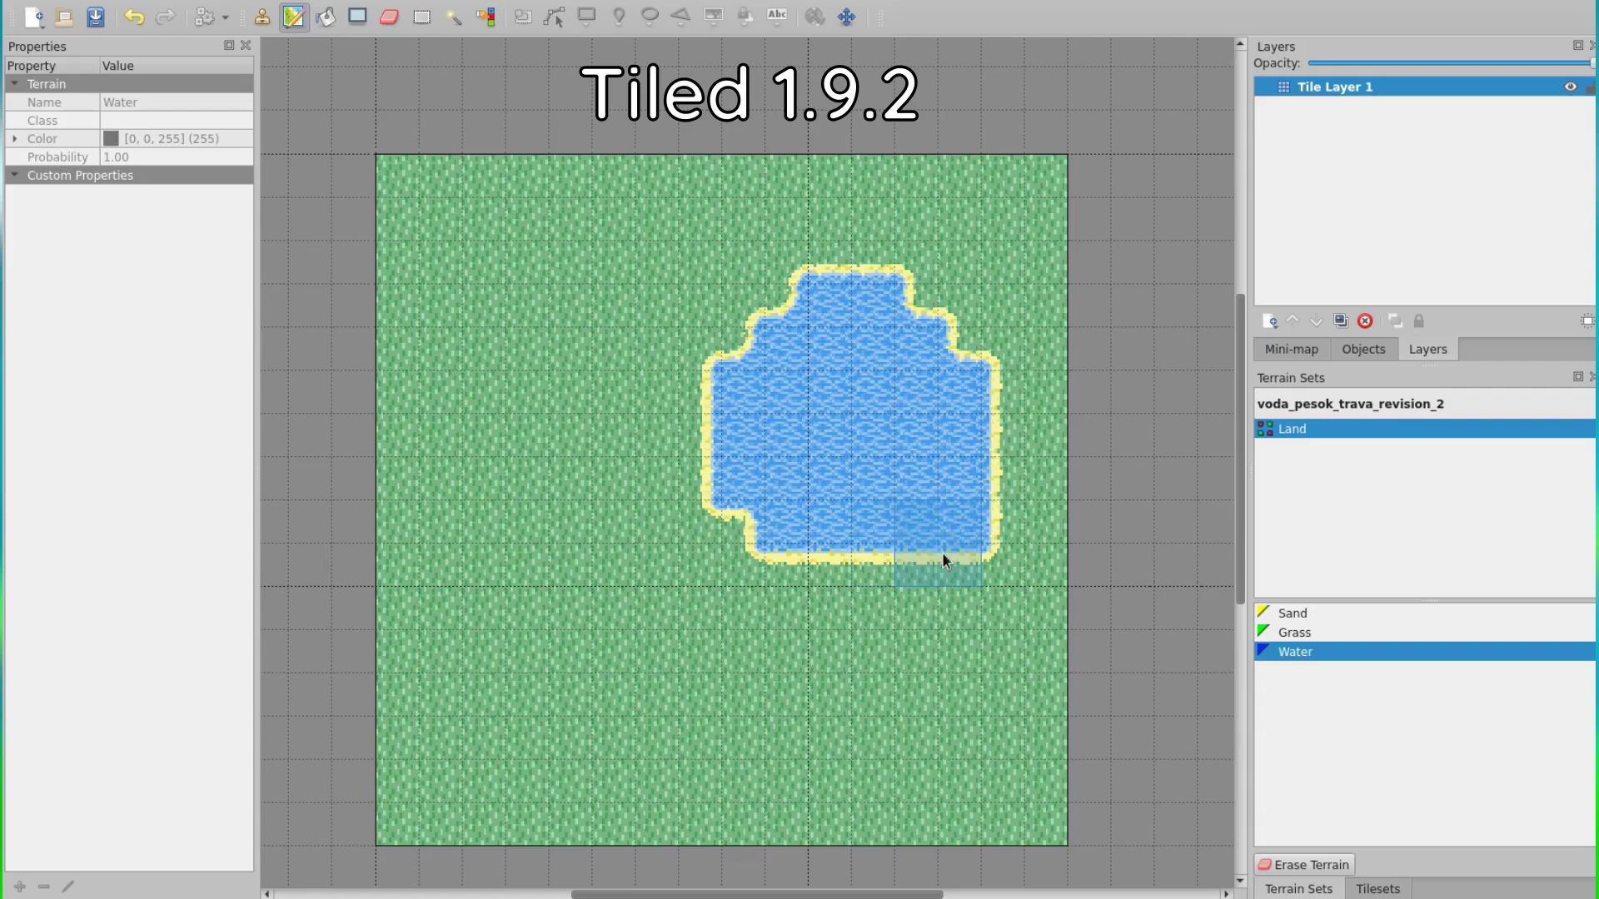
In Tiled, paint patches of Sand terrain on the grass below and to the left of the water.
click(1292, 614)
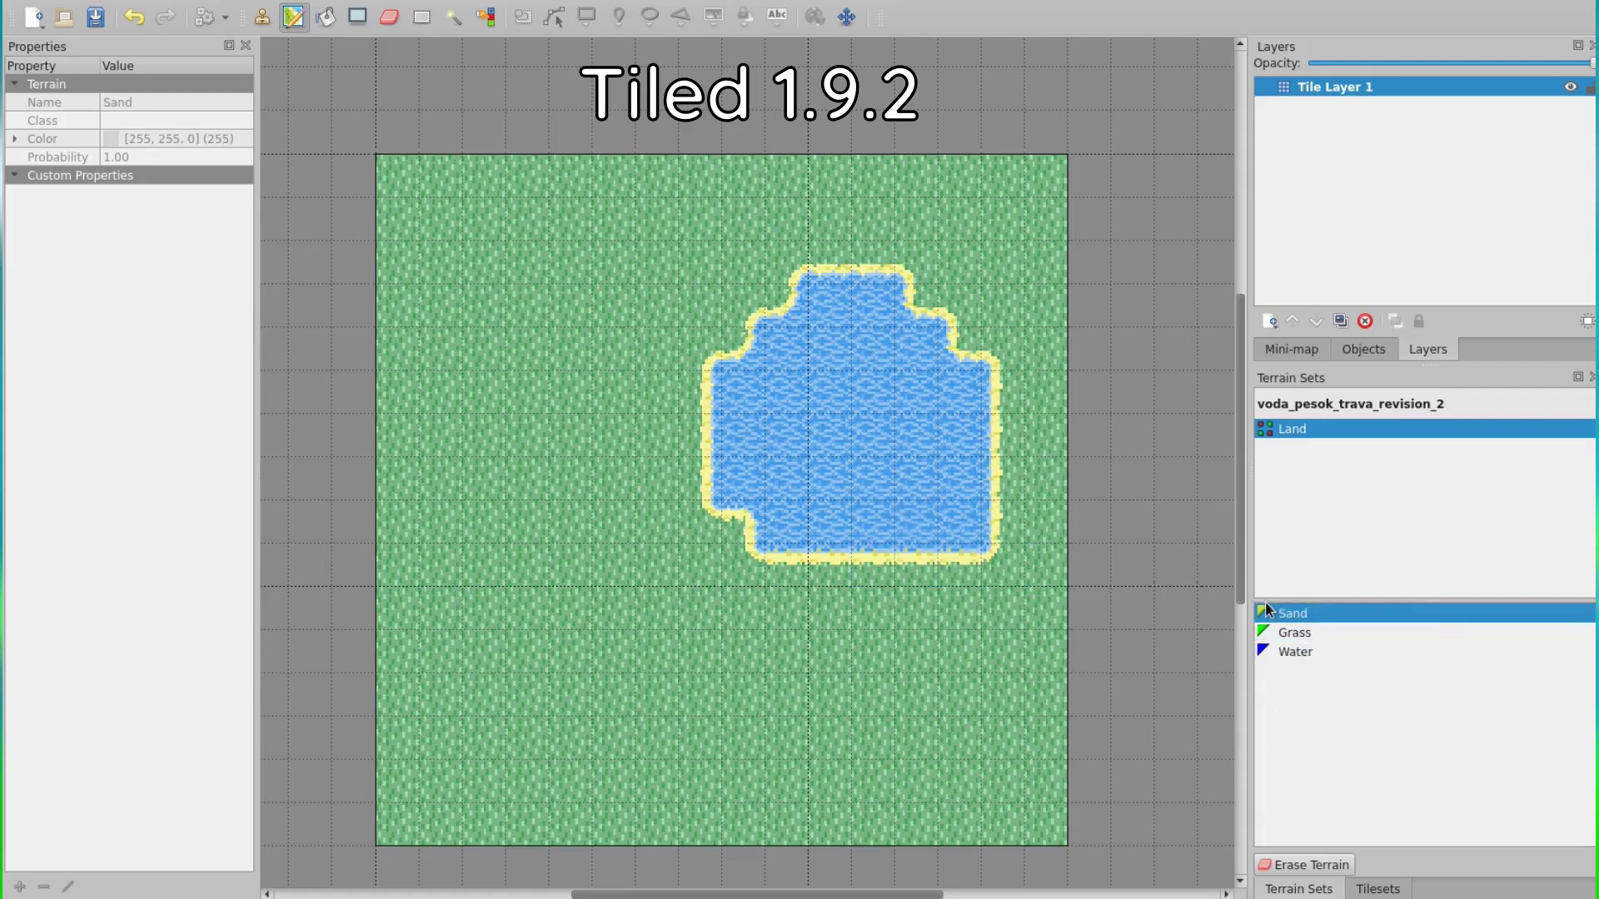
mouse_move(574, 666)
mouse_down()
mouse_move(627, 756)
mouse_move(672, 701)
mouse_move(572, 665)
mouse_move(580, 702)
mouse_move(497, 628)
mouse_move(494, 557)
mouse_move(552, 513)
mouse_move(613, 571)
mouse_move(524, 631)
mouse_move(522, 680)
mouse_move(569, 638)
mouse_move(644, 613)
mouse_move(605, 671)
mouse_move(593, 660)
mouse_move(767, 666)
mouse_move(822, 725)
mouse_move(701, 773)
mouse_move(635, 776)
mouse_move(711, 716)
mouse_move(767, 714)
mouse_up()
mouse_move(502, 618)
mouse_down()
mouse_move(460, 605)
mouse_move(475, 642)
mouse_up()
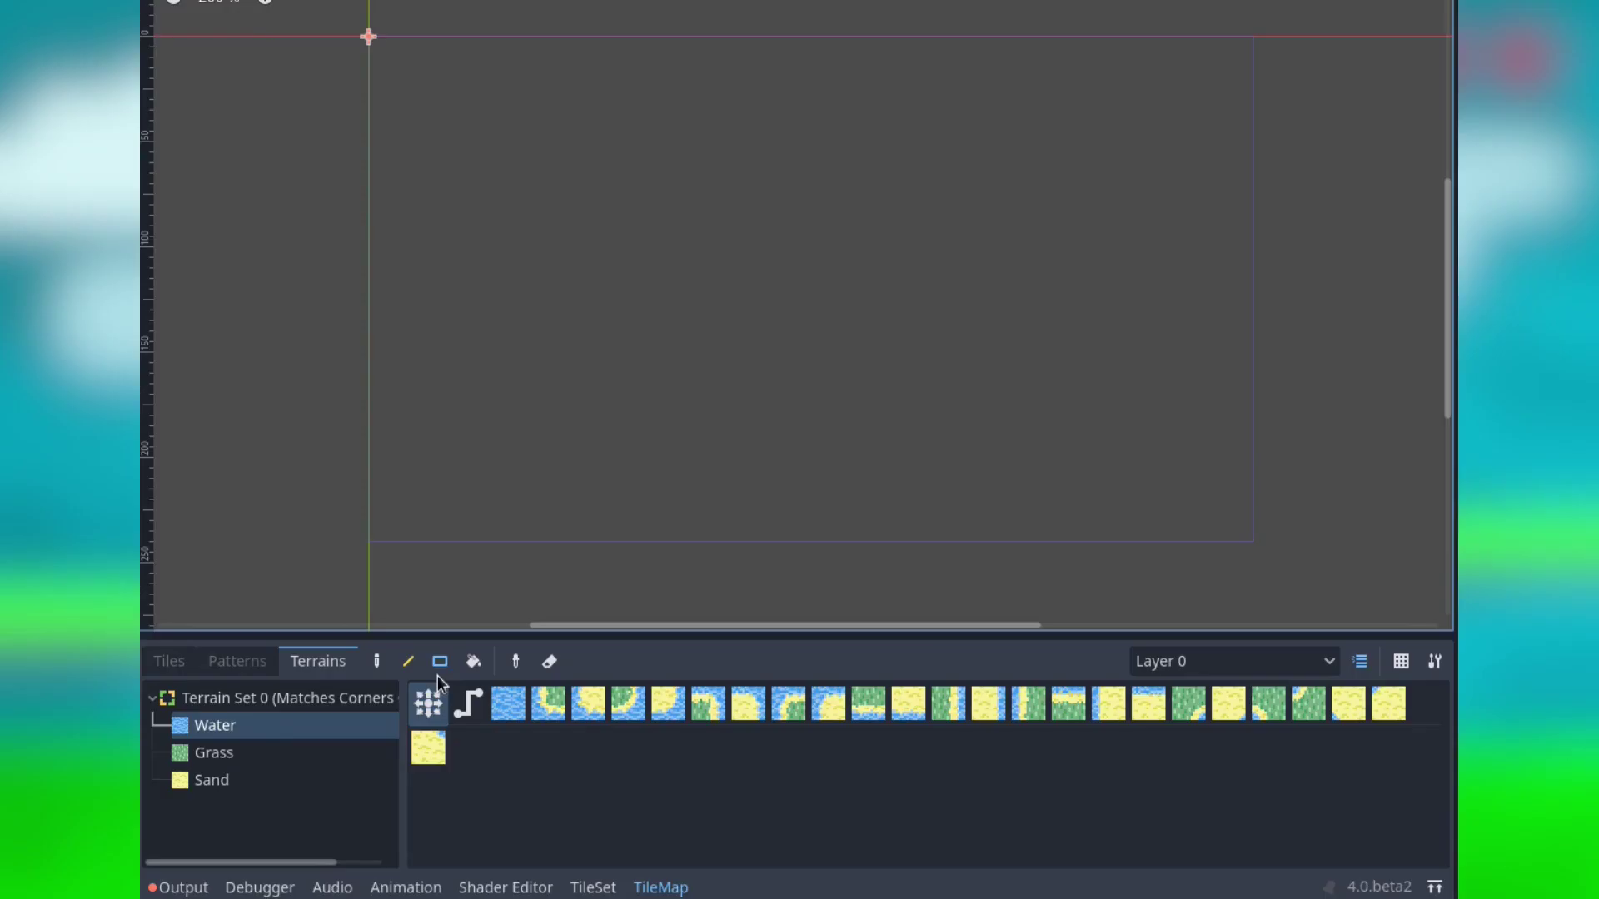
In Godot, fill the outlined viewport area of the empty TileMap with a rectangle of Water terrain.
click(439, 662)
drag(380, 59, 1240, 530)
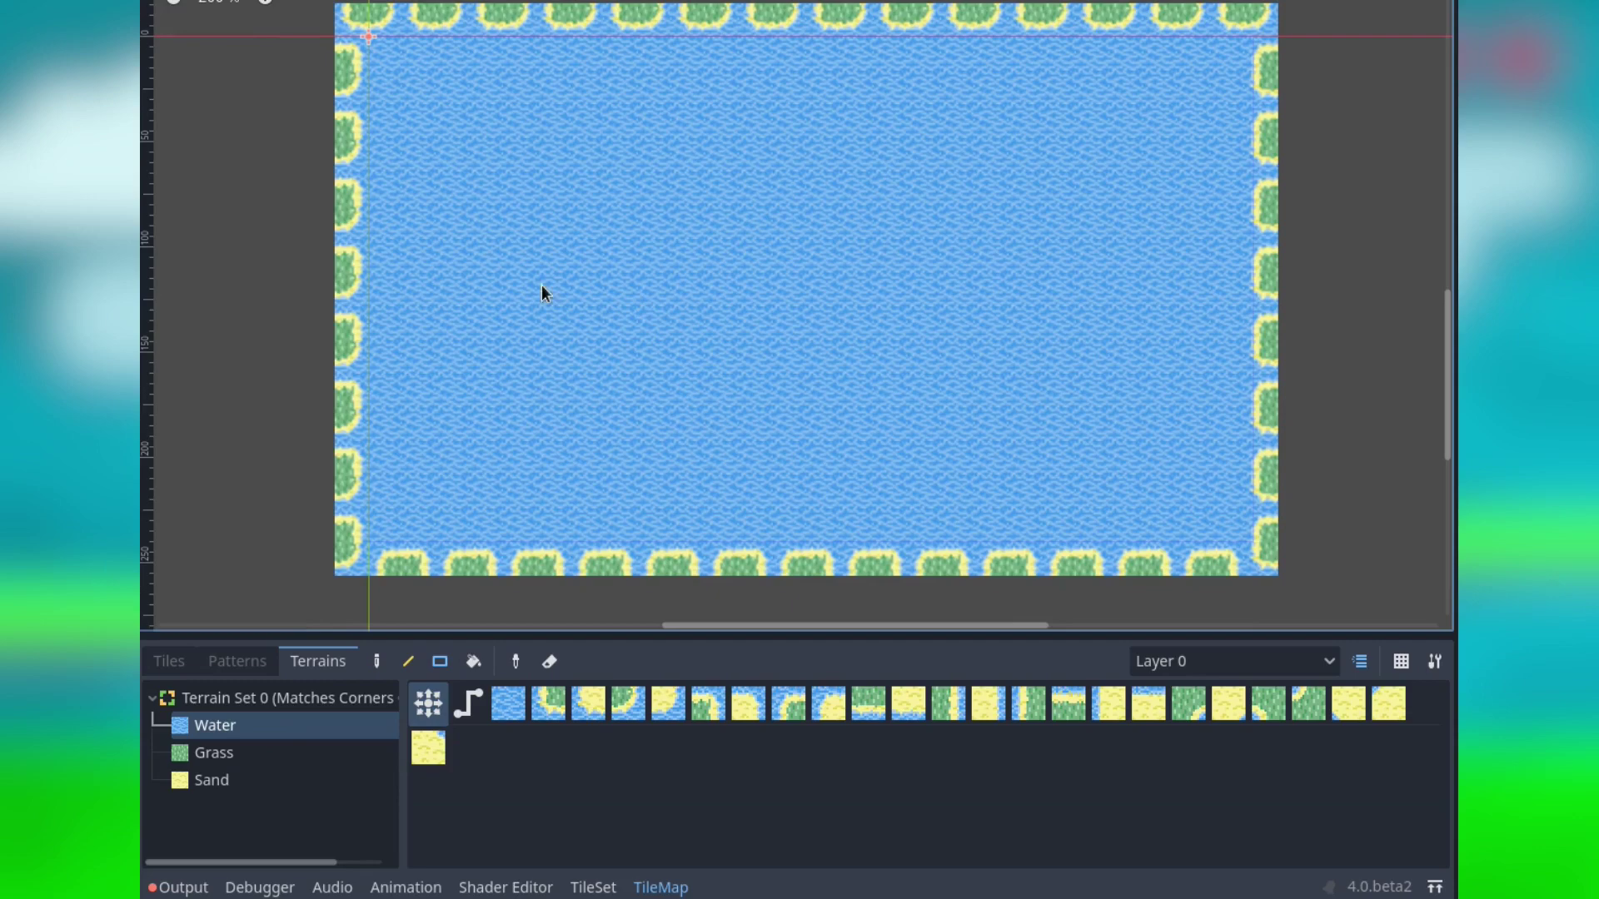
Paint an irregular Grass island freehand in the middle of the water, and select the Sand terrain.
click(273, 754)
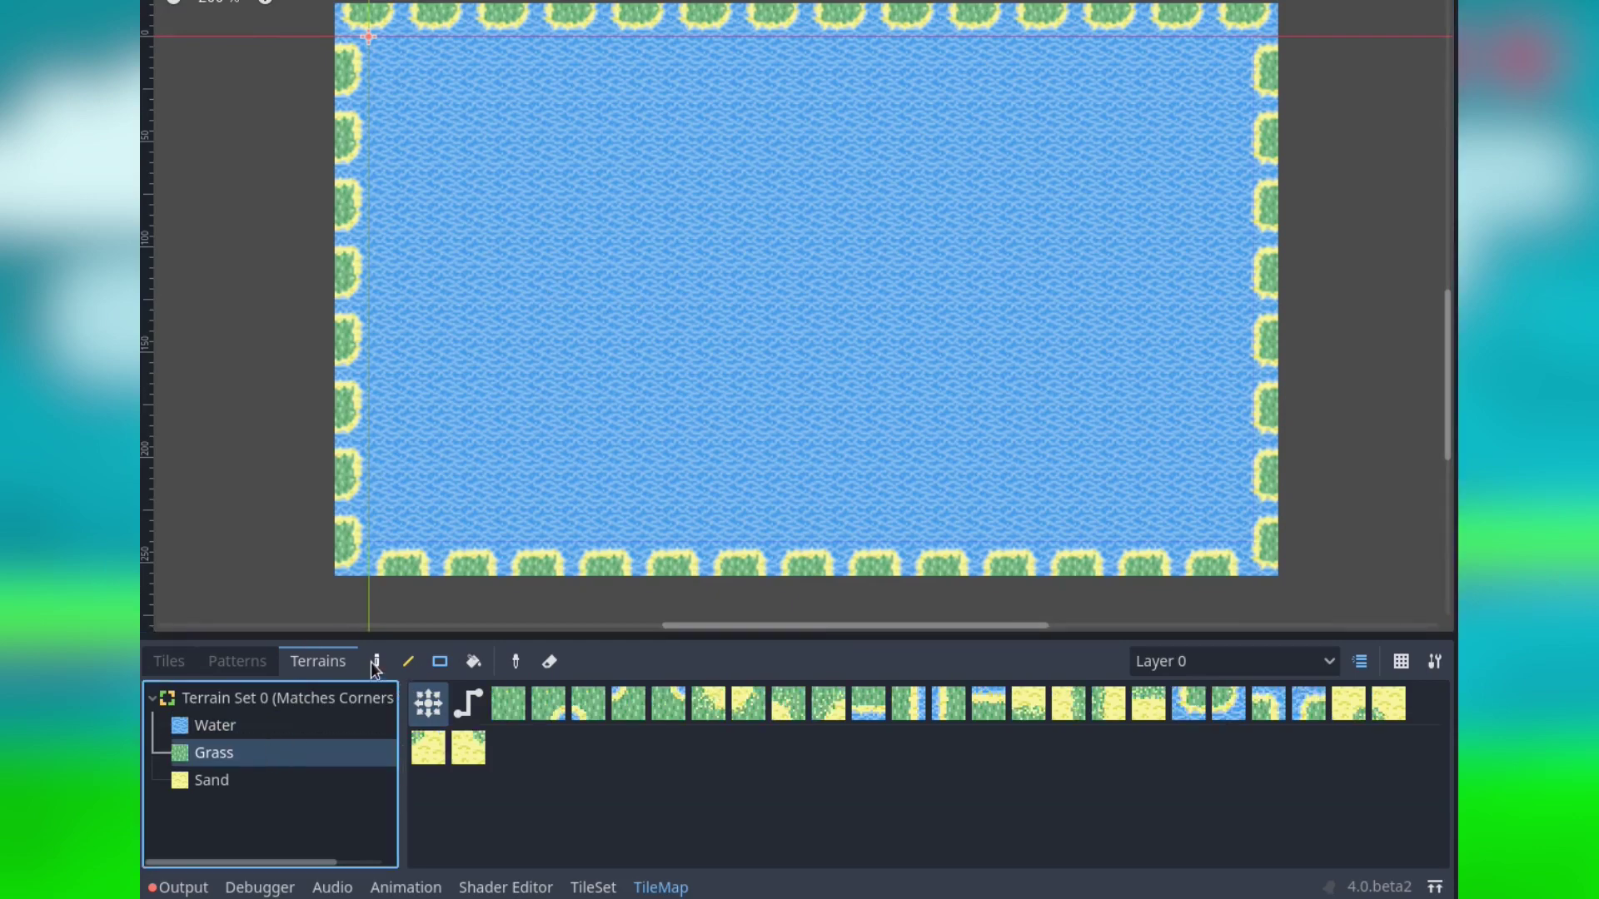
click(375, 663)
mouse_move(608, 287)
mouse_down()
mouse_move(641, 230)
mouse_move(719, 213)
mouse_move(876, 265)
mouse_move(924, 319)
mouse_move(594, 284)
mouse_move(561, 336)
mouse_move(706, 190)
mouse_move(850, 196)
mouse_move(1021, 296)
mouse_move(800, 246)
mouse_move(770, 293)
mouse_move(914, 211)
mouse_move(1011, 277)
mouse_up()
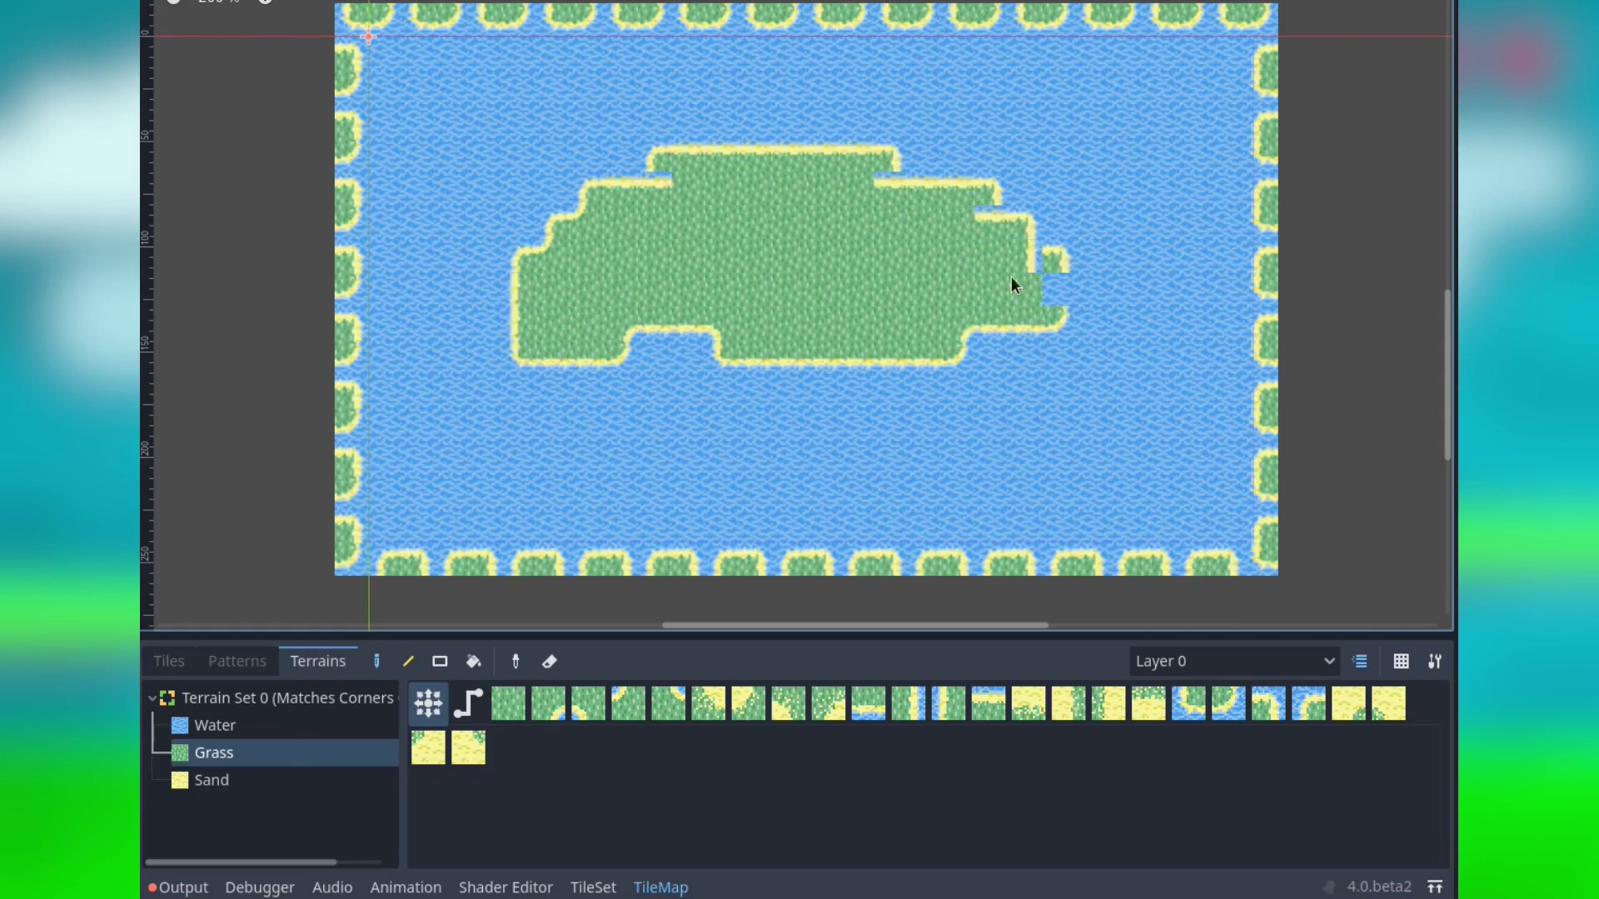
click(213, 779)
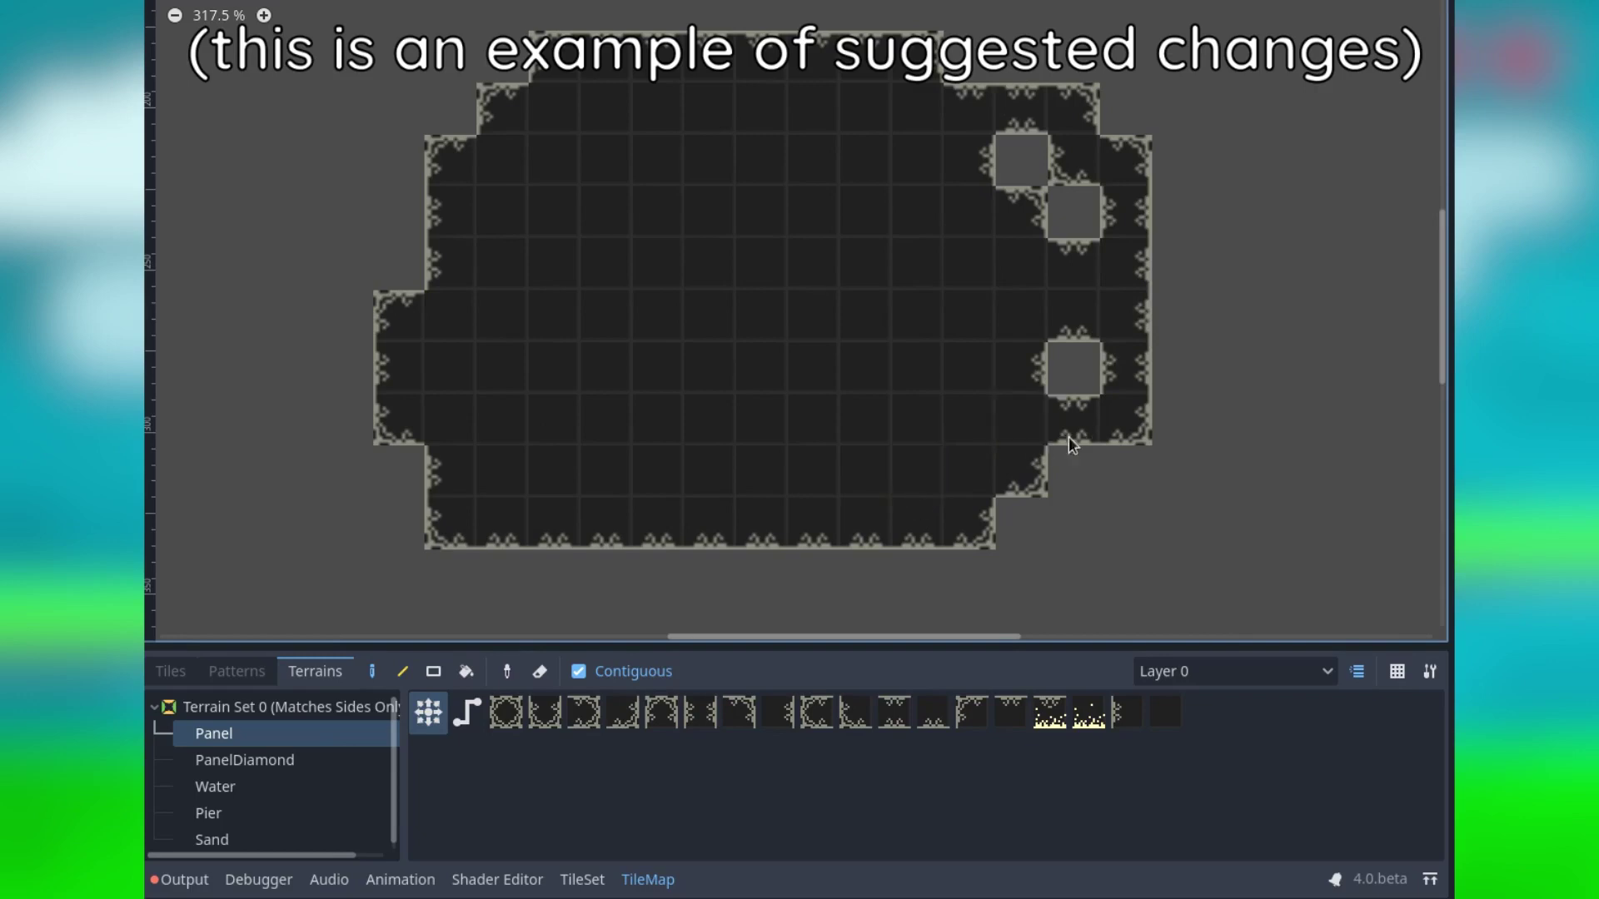
Fill the holes and extend the lower edge of the Panel area, and place eight scattered PanelDiamond cells on it.
click(568, 553)
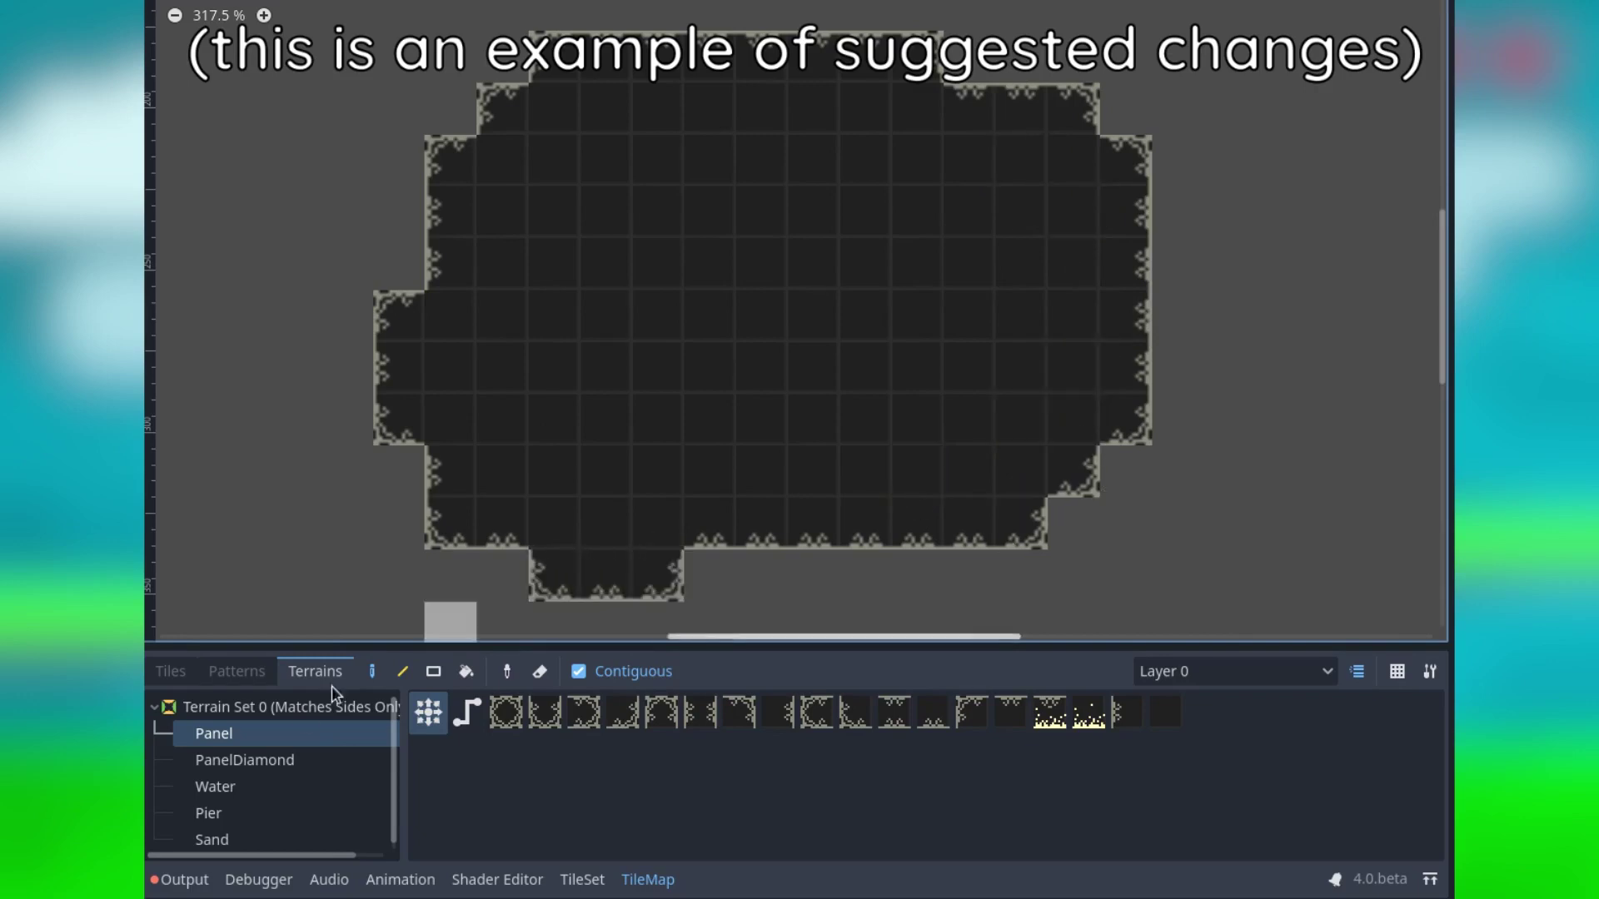
click(245, 760)
click(553, 368)
click(553, 212)
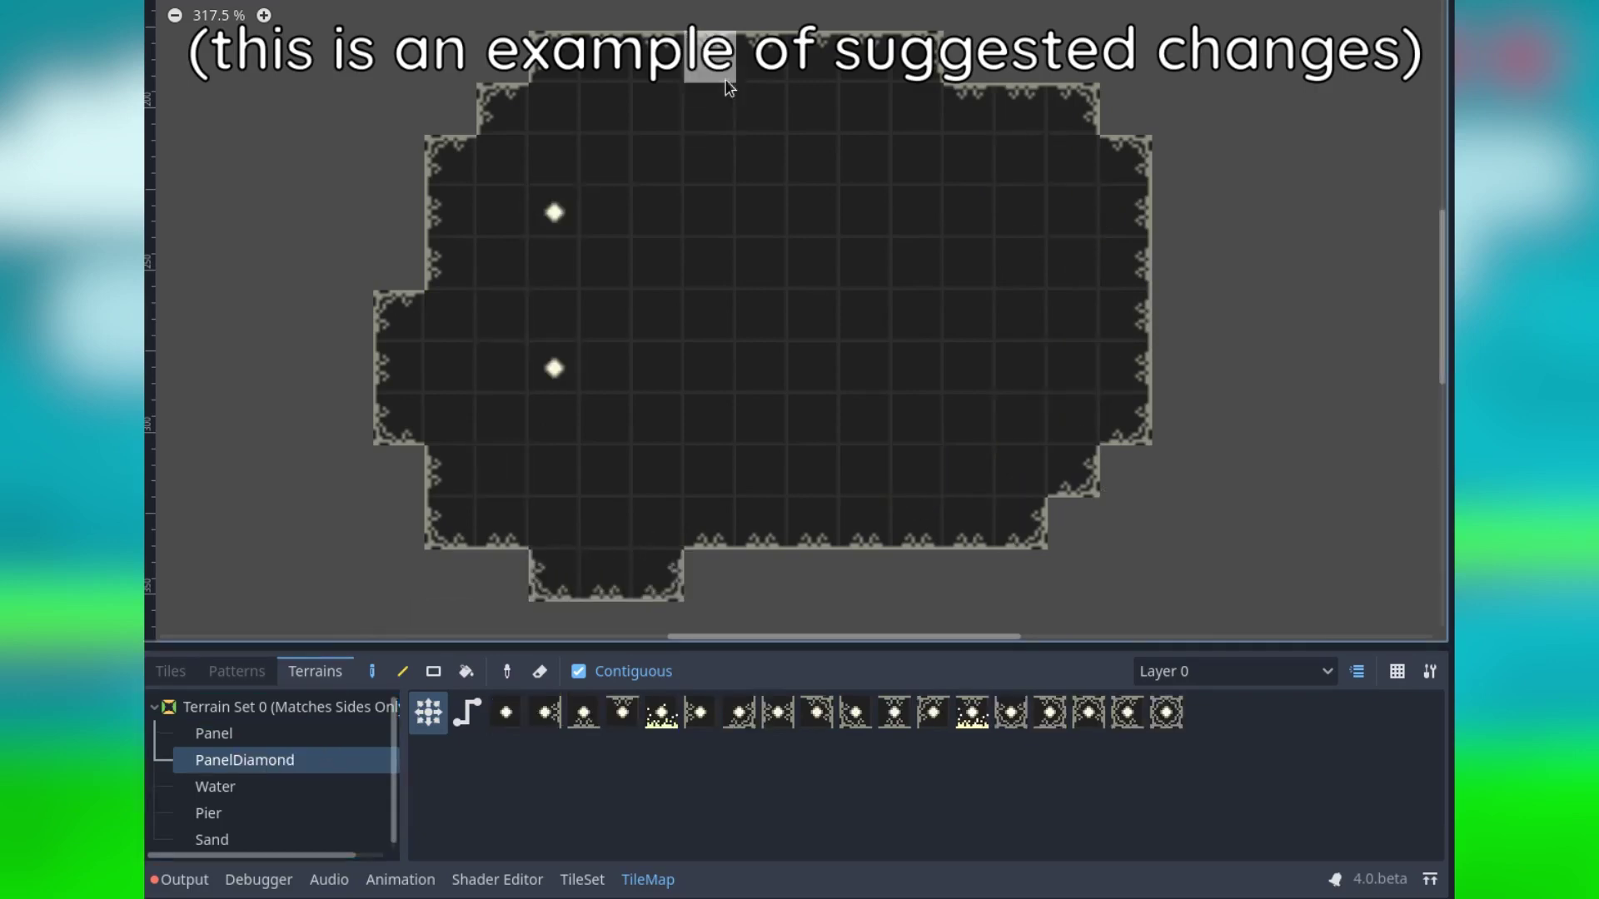
click(969, 264)
click(1125, 264)
drag(950, 494, 917, 475)
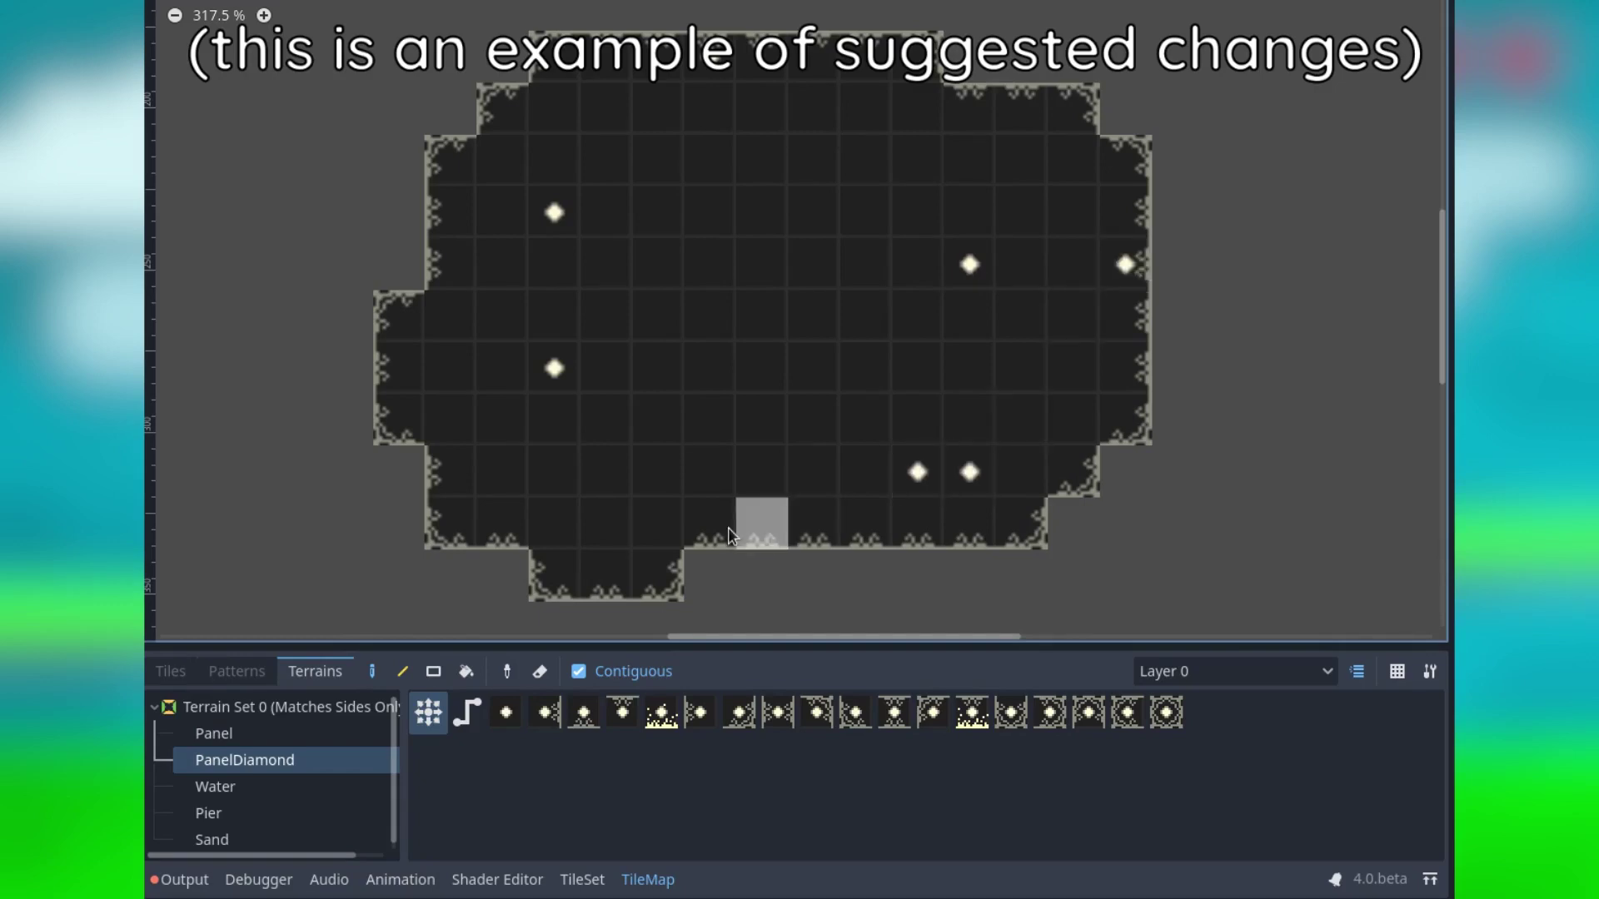
click(710, 524)
click(451, 212)
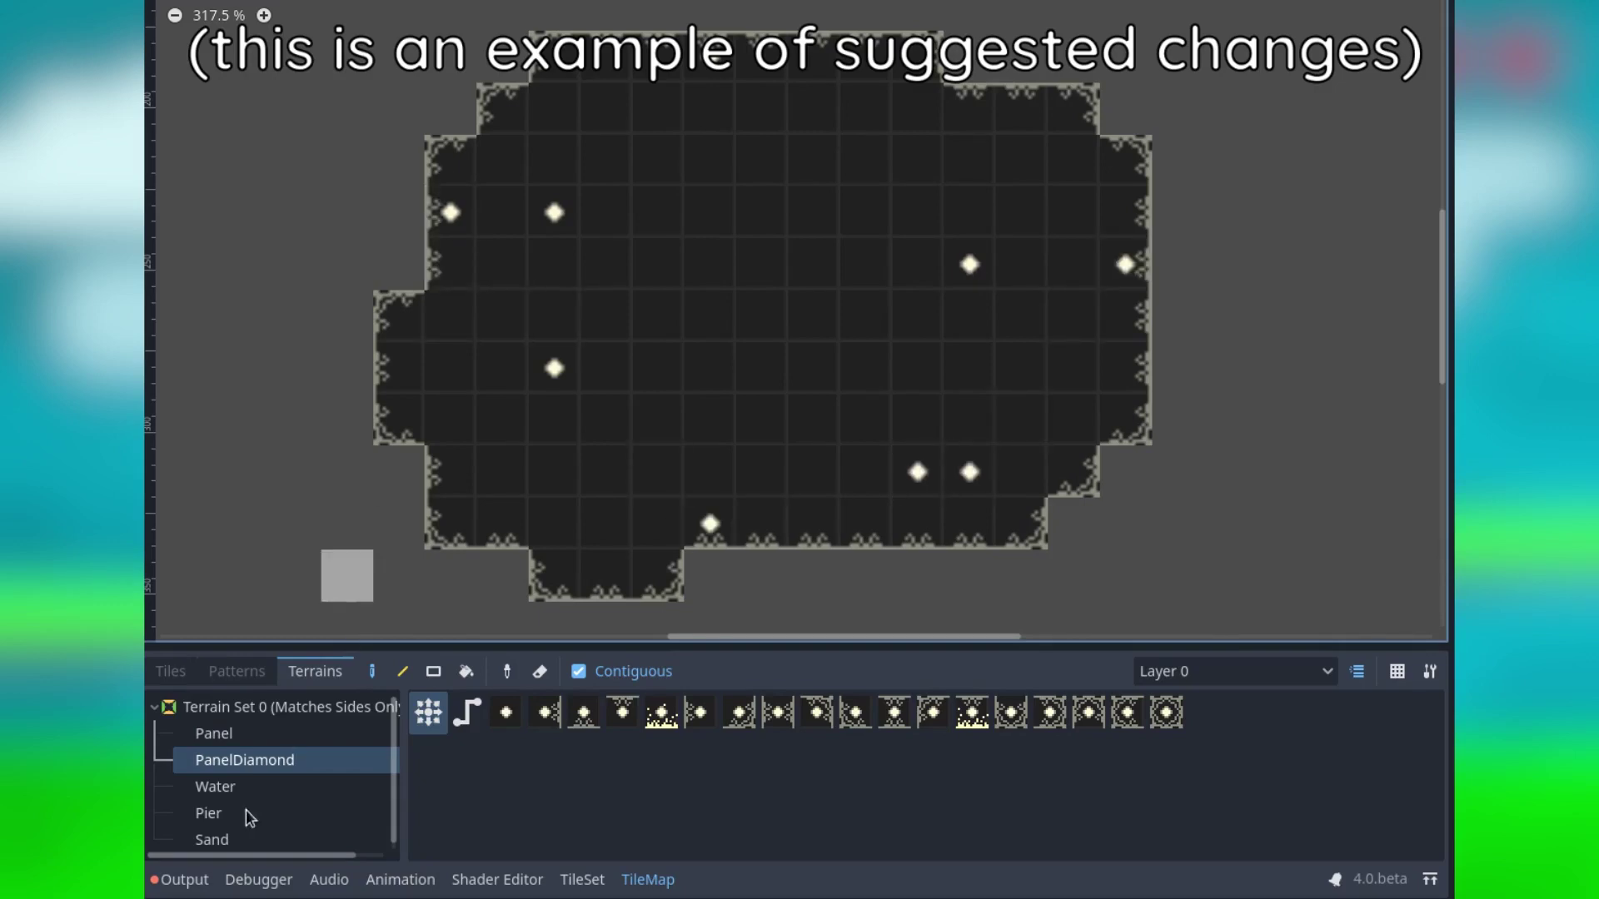
Paint a large Water pool in the middle of the Panel area, extending it over some of the nearby diamonds.
click(215, 787)
mouse_move(762, 265)
mouse_down()
mouse_move(649, 418)
mouse_move(940, 338)
mouse_move(879, 228)
mouse_move(665, 339)
mouse_move(737, 400)
mouse_move(781, 276)
mouse_move(838, 366)
mouse_up()
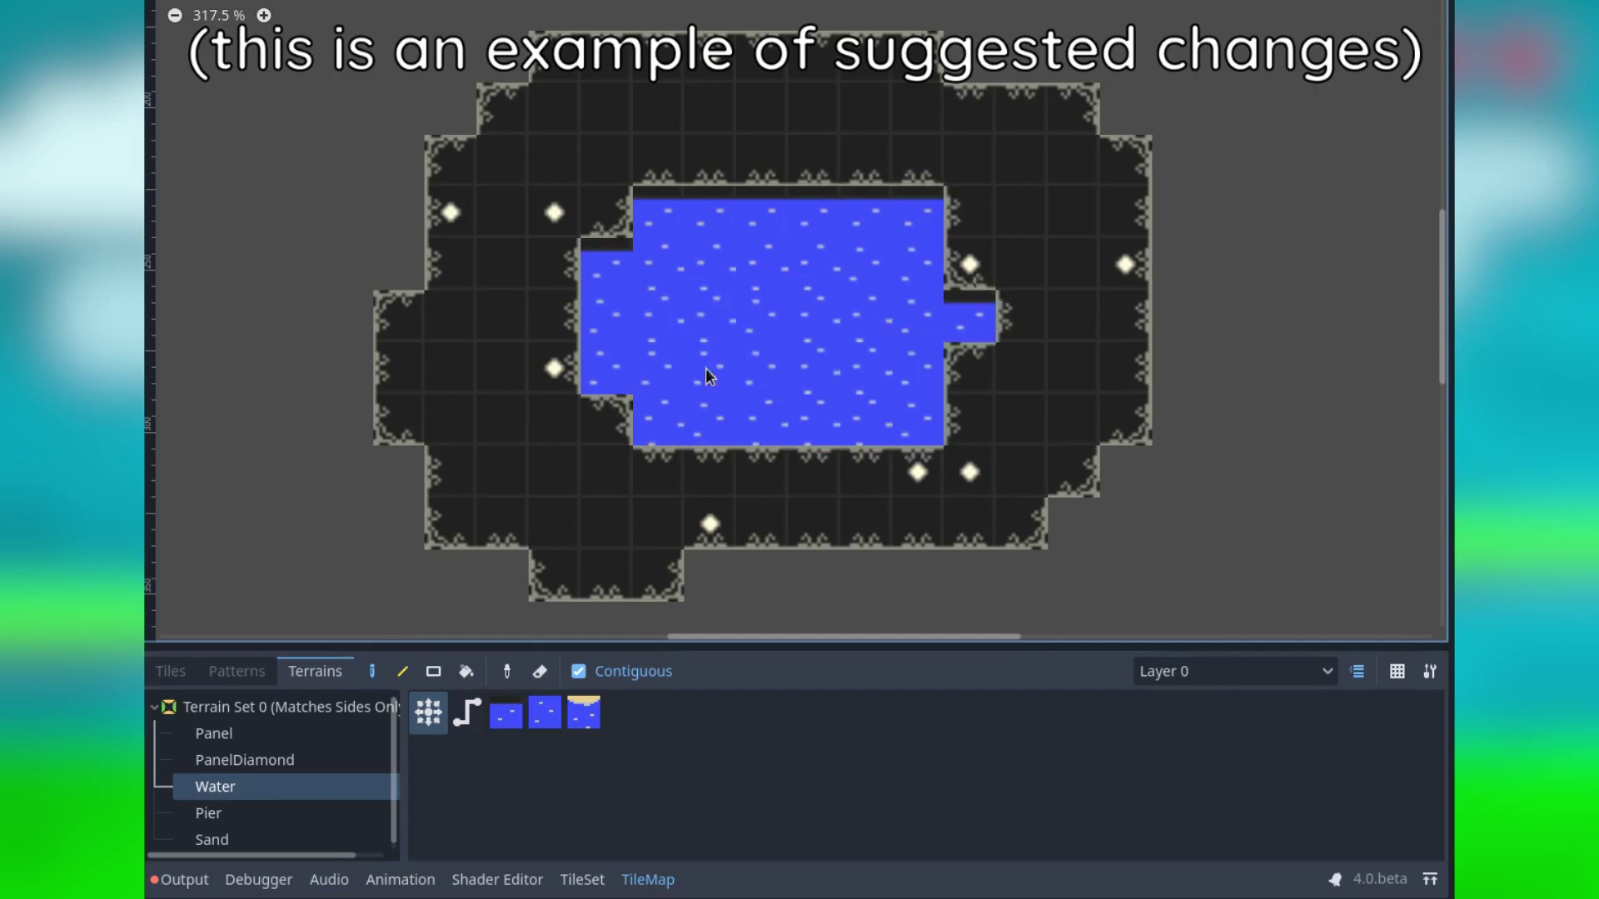
mouse_move(706, 369)
mouse_down()
mouse_move(897, 469)
mouse_move(842, 268)
mouse_up()
drag(953, 286, 965, 349)
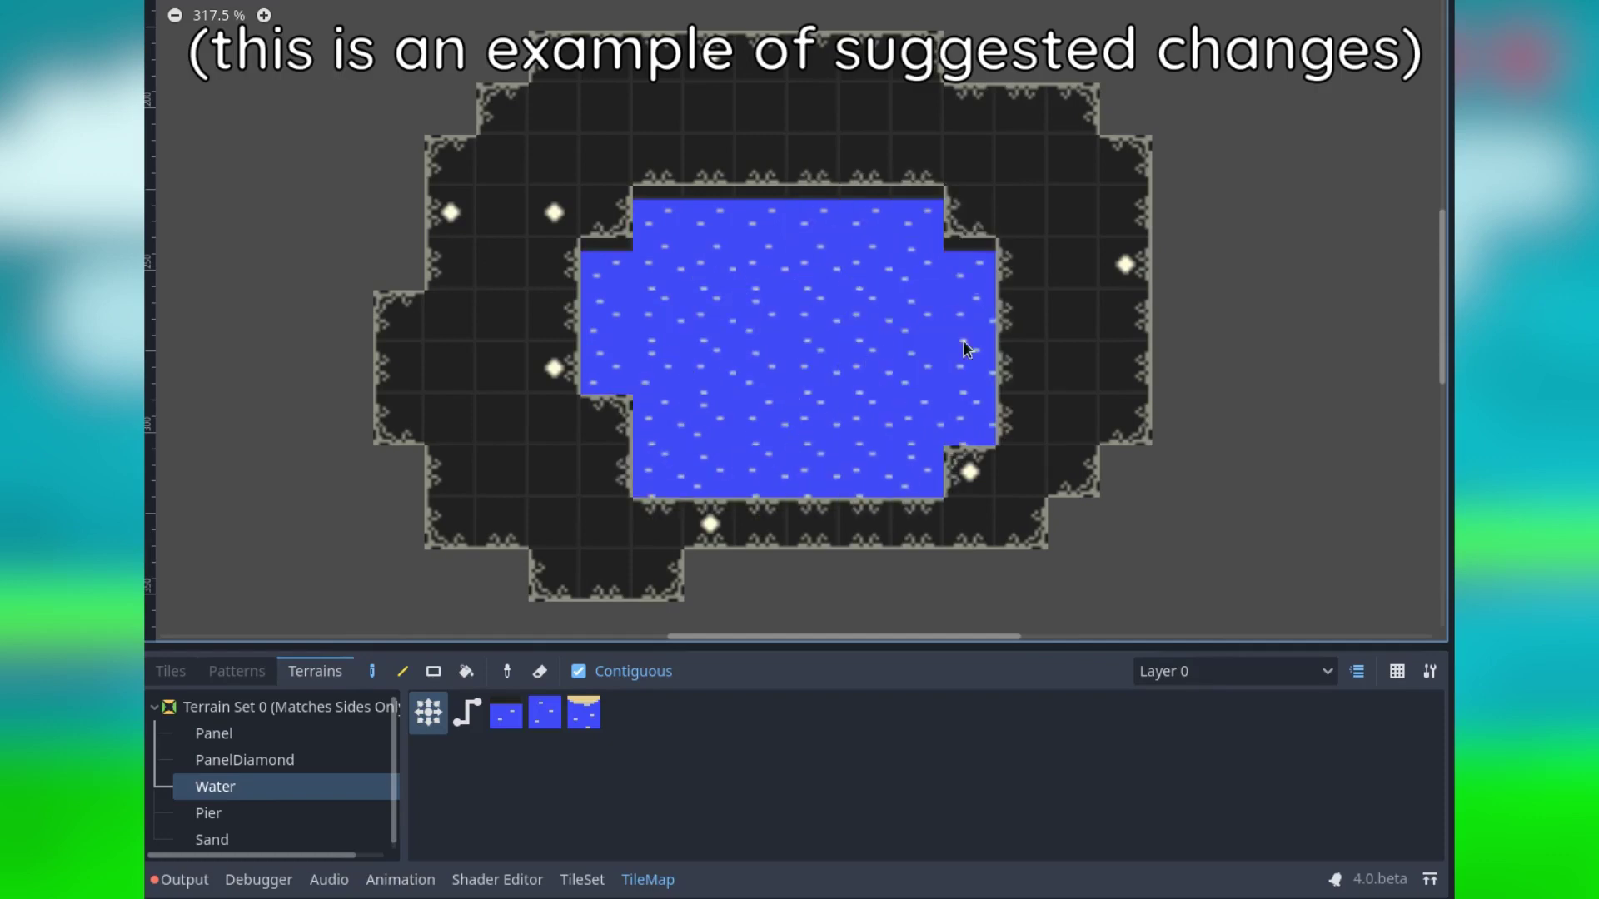
mouse_move(957, 246)
mouse_down()
mouse_move(600, 417)
mouse_move(348, 699)
mouse_up()
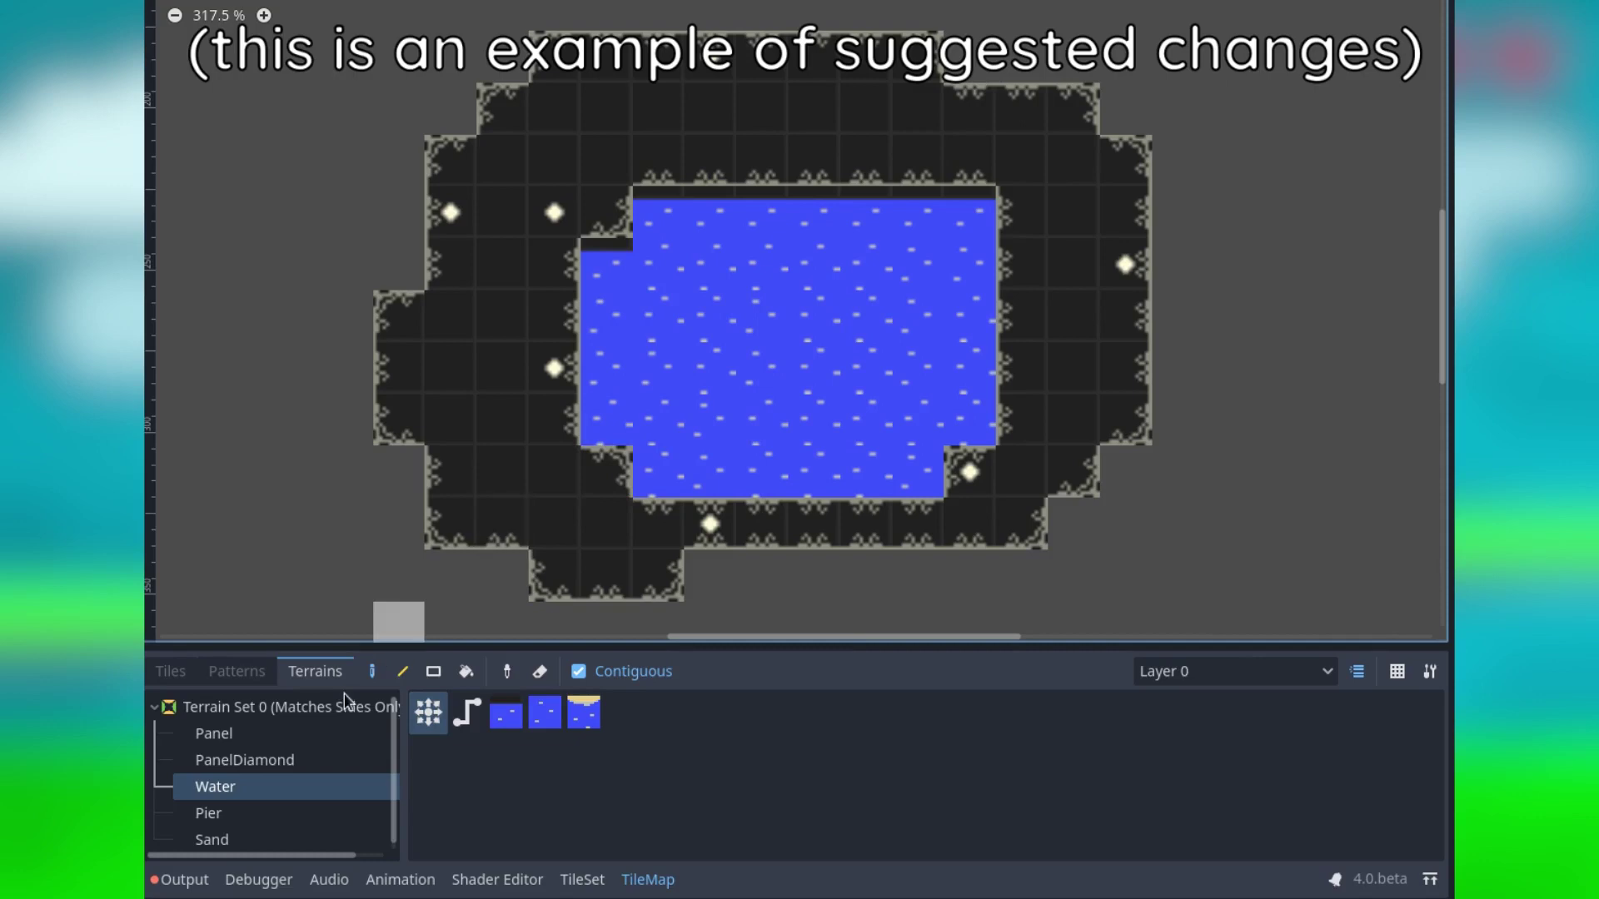
Paint two horizontal Pier rows across the pool, the upper one continuous and the lower one with a gap.
click(210, 813)
click(944, 369)
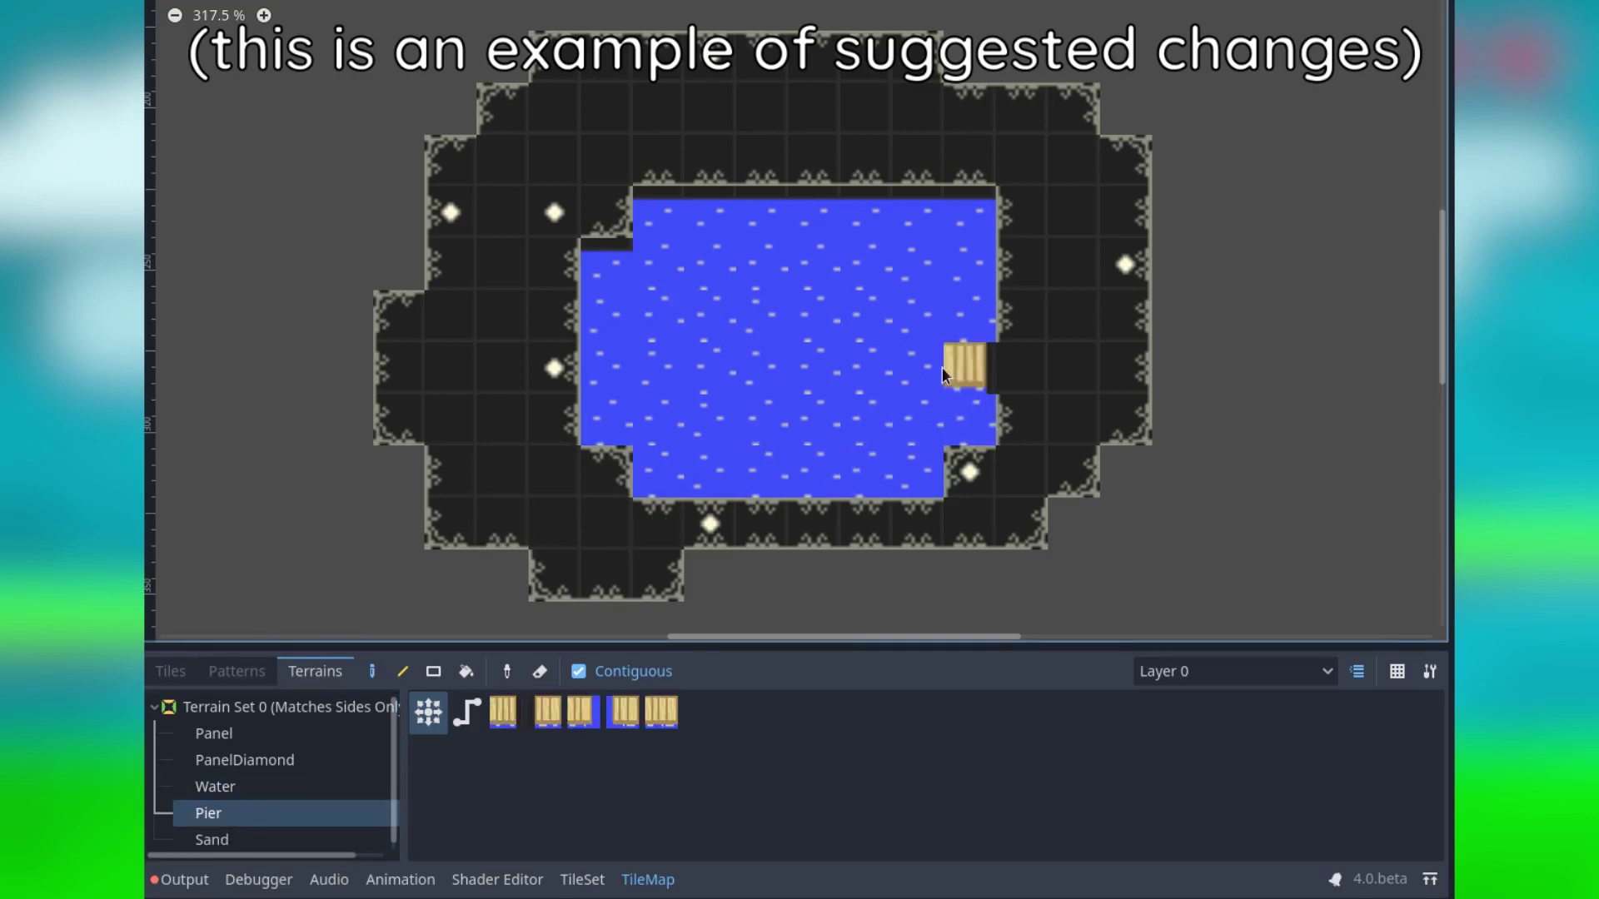
click(754, 382)
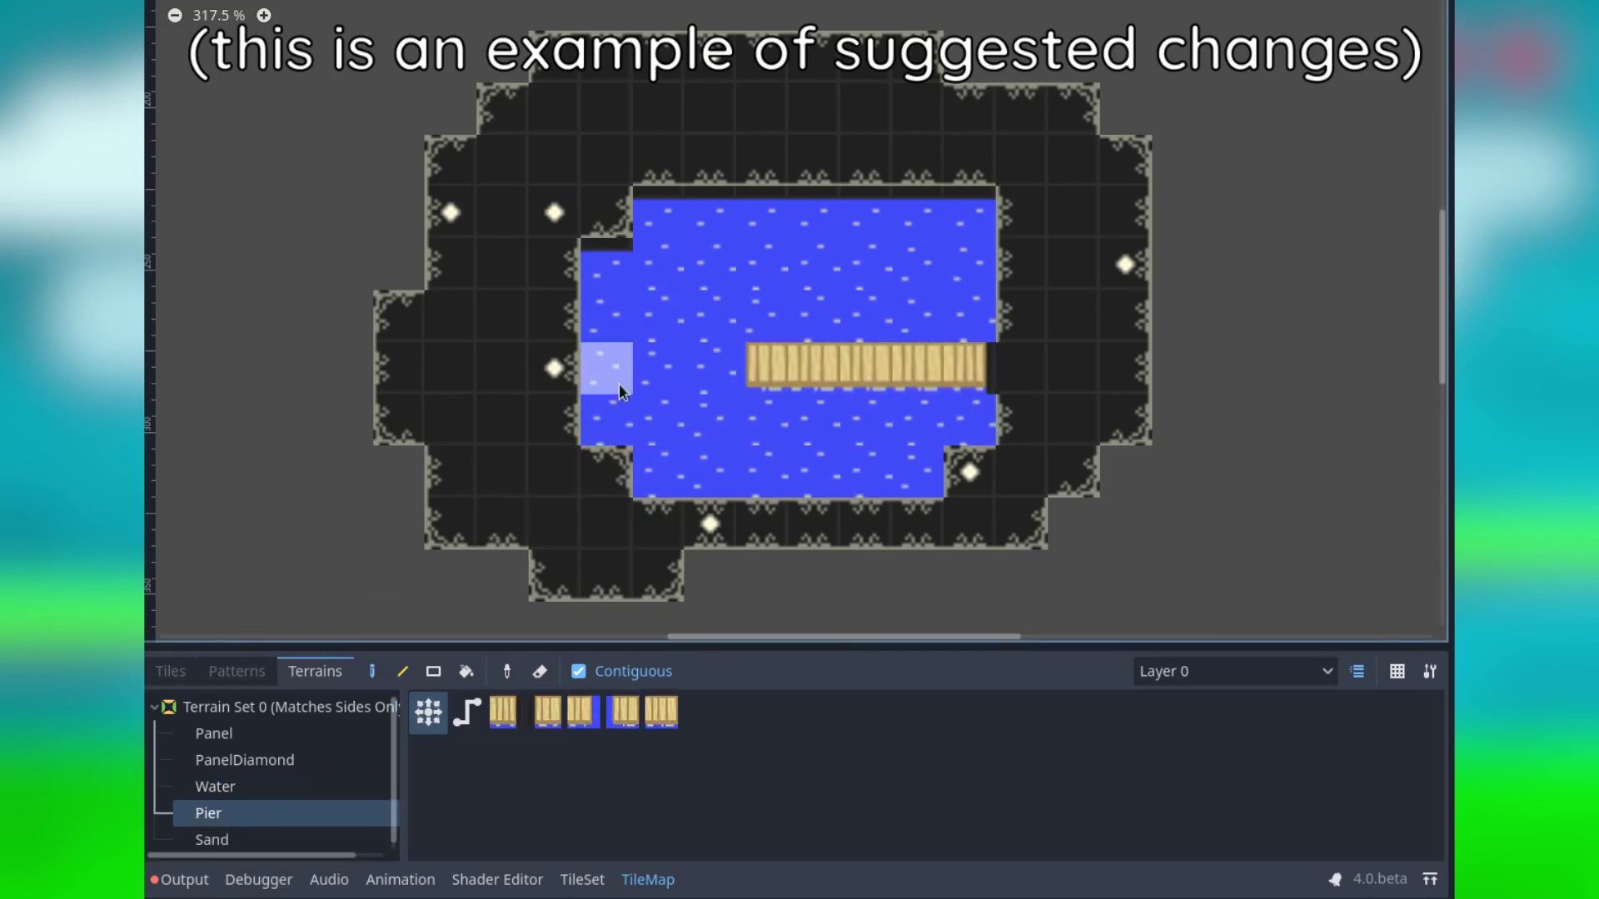
drag(607, 363, 666, 367)
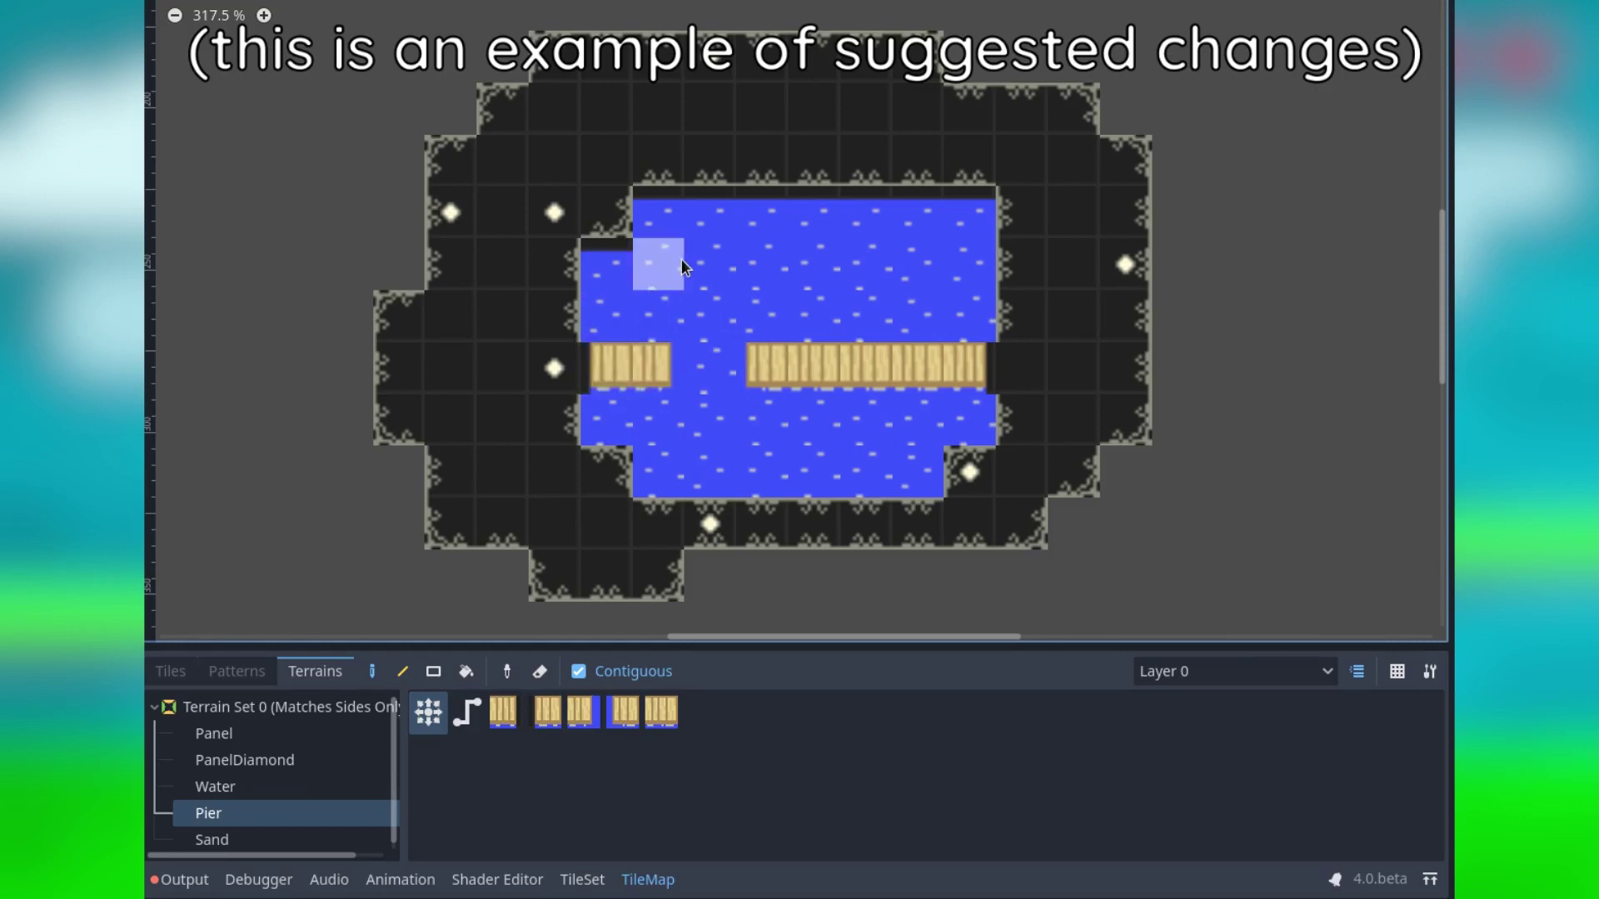
drag(607, 310, 977, 312)
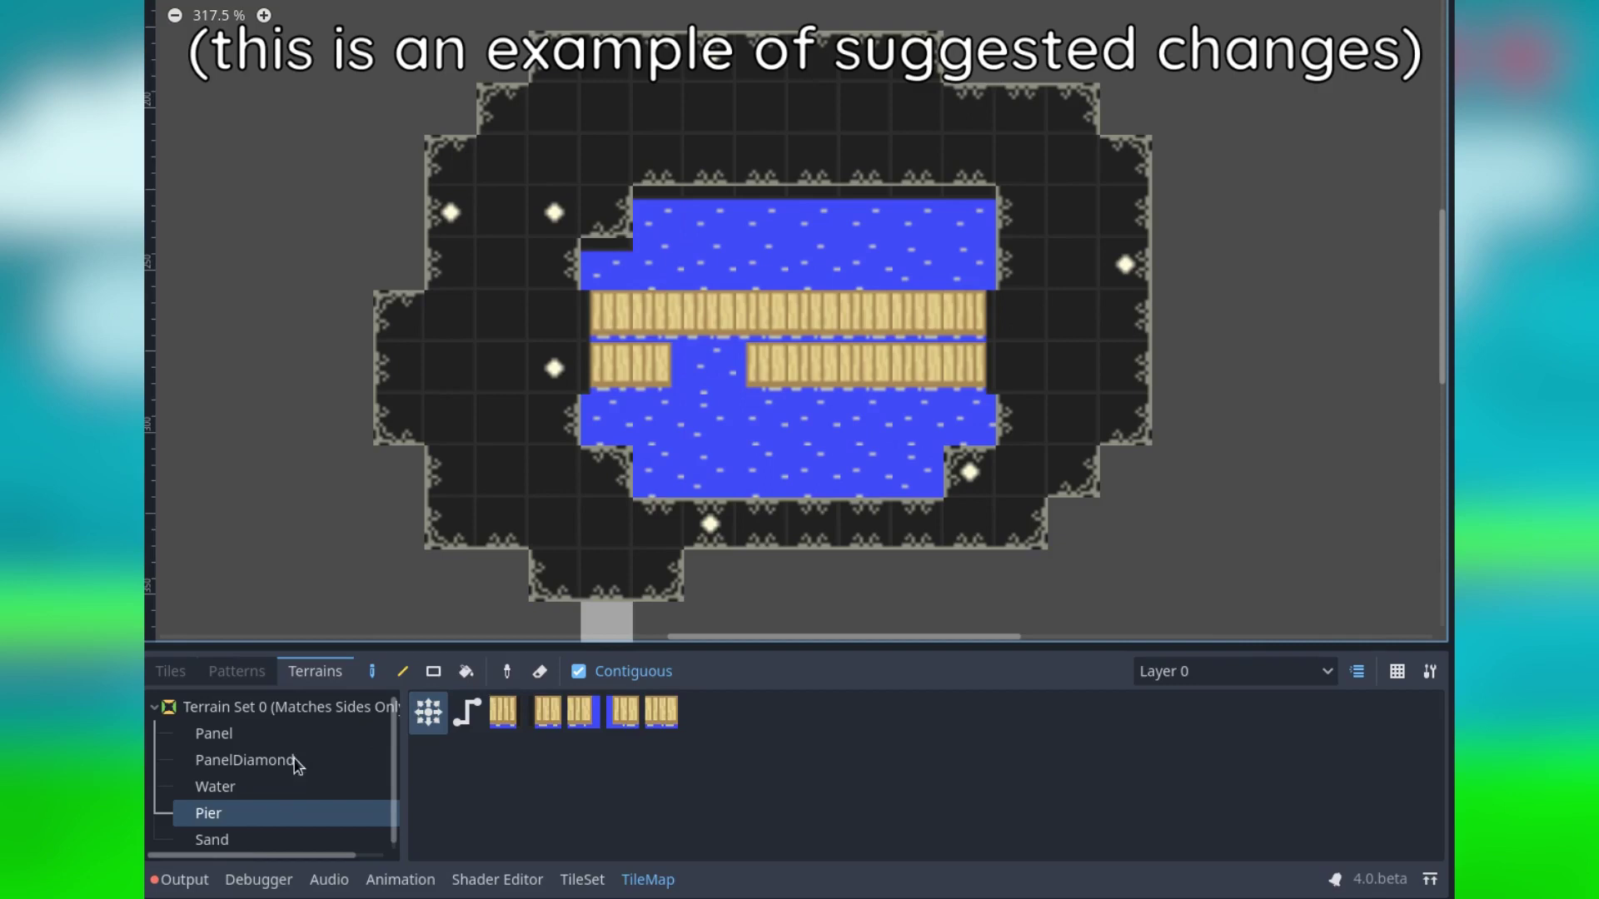
Paint Sand terrain along the upper shore of the pool.
click(239, 844)
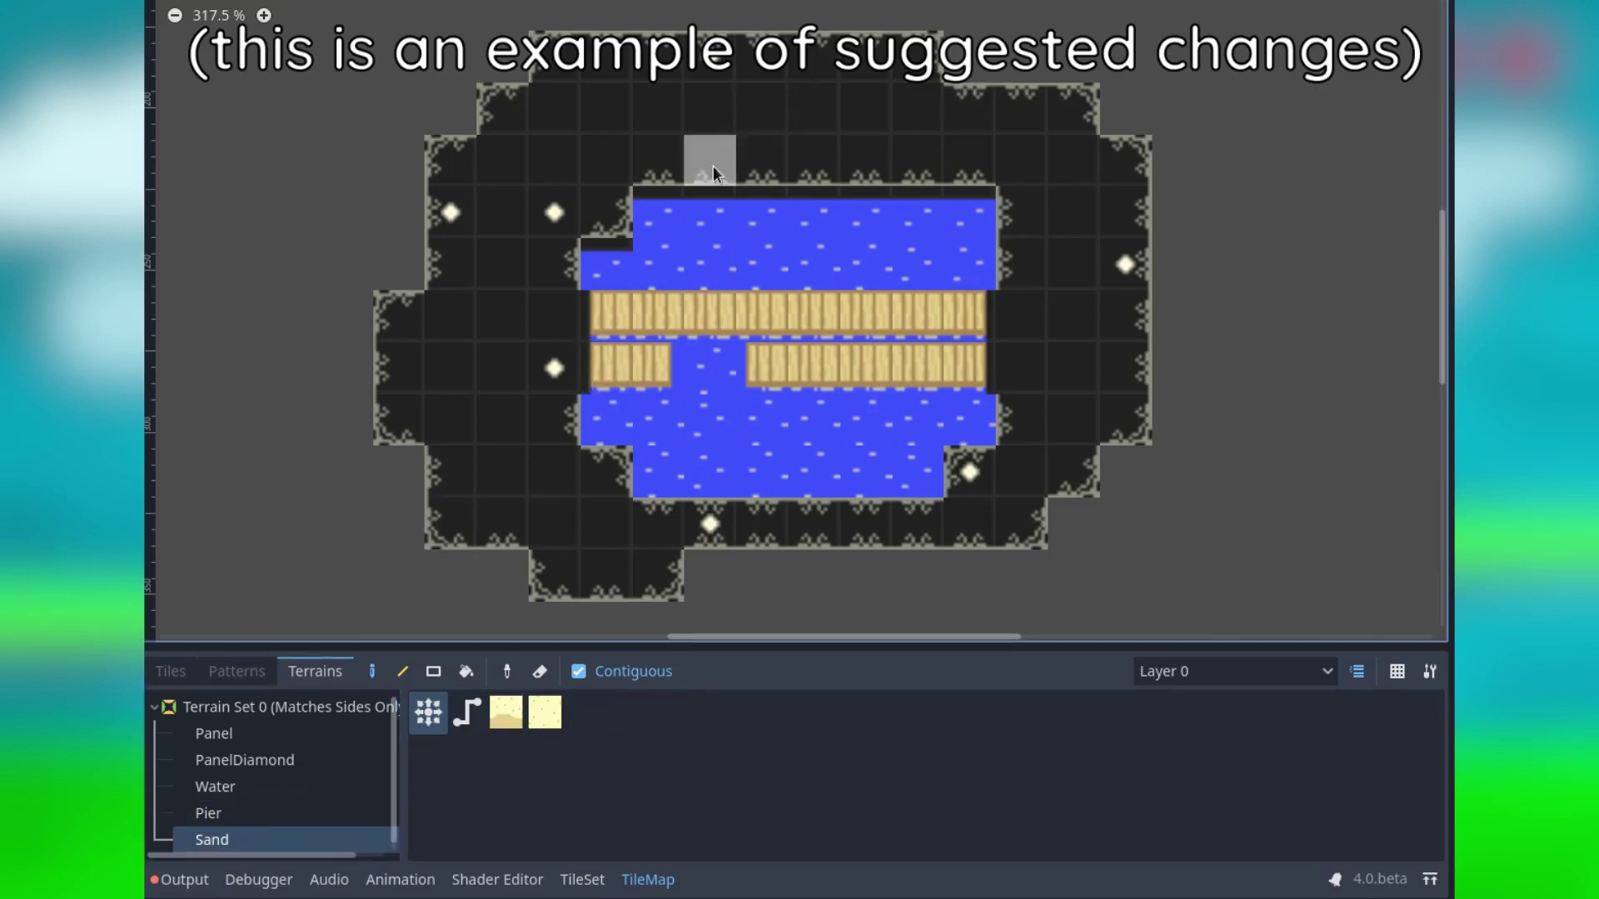
drag(713, 167, 908, 167)
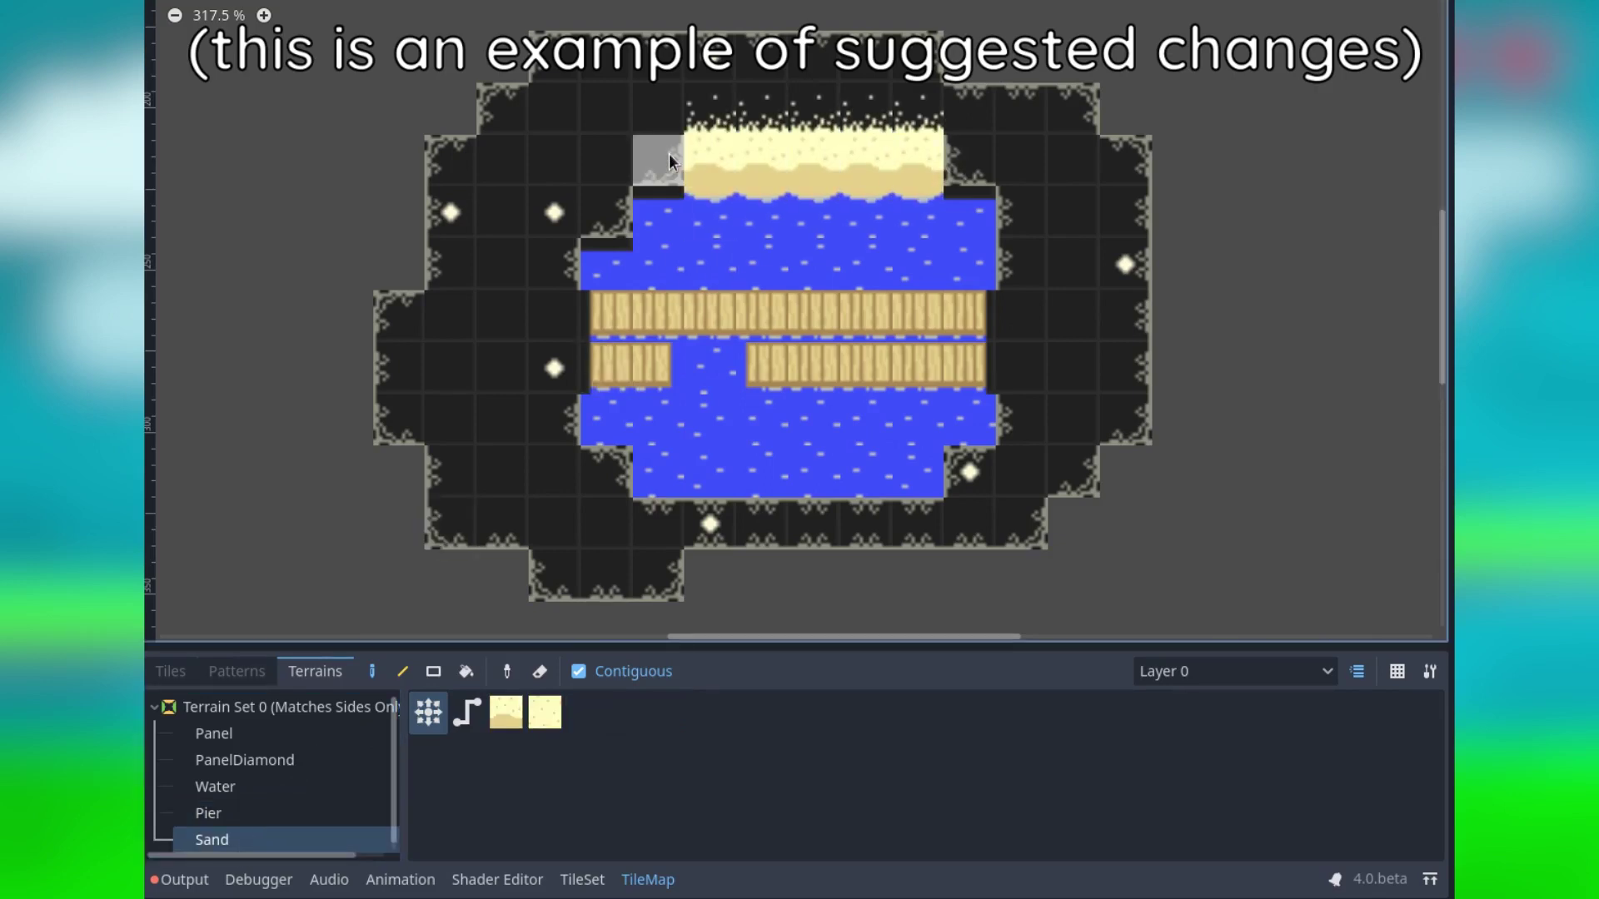
mouse_move(668, 160)
mouse_down()
mouse_move(863, 112)
mouse_move(713, 125)
mouse_up()
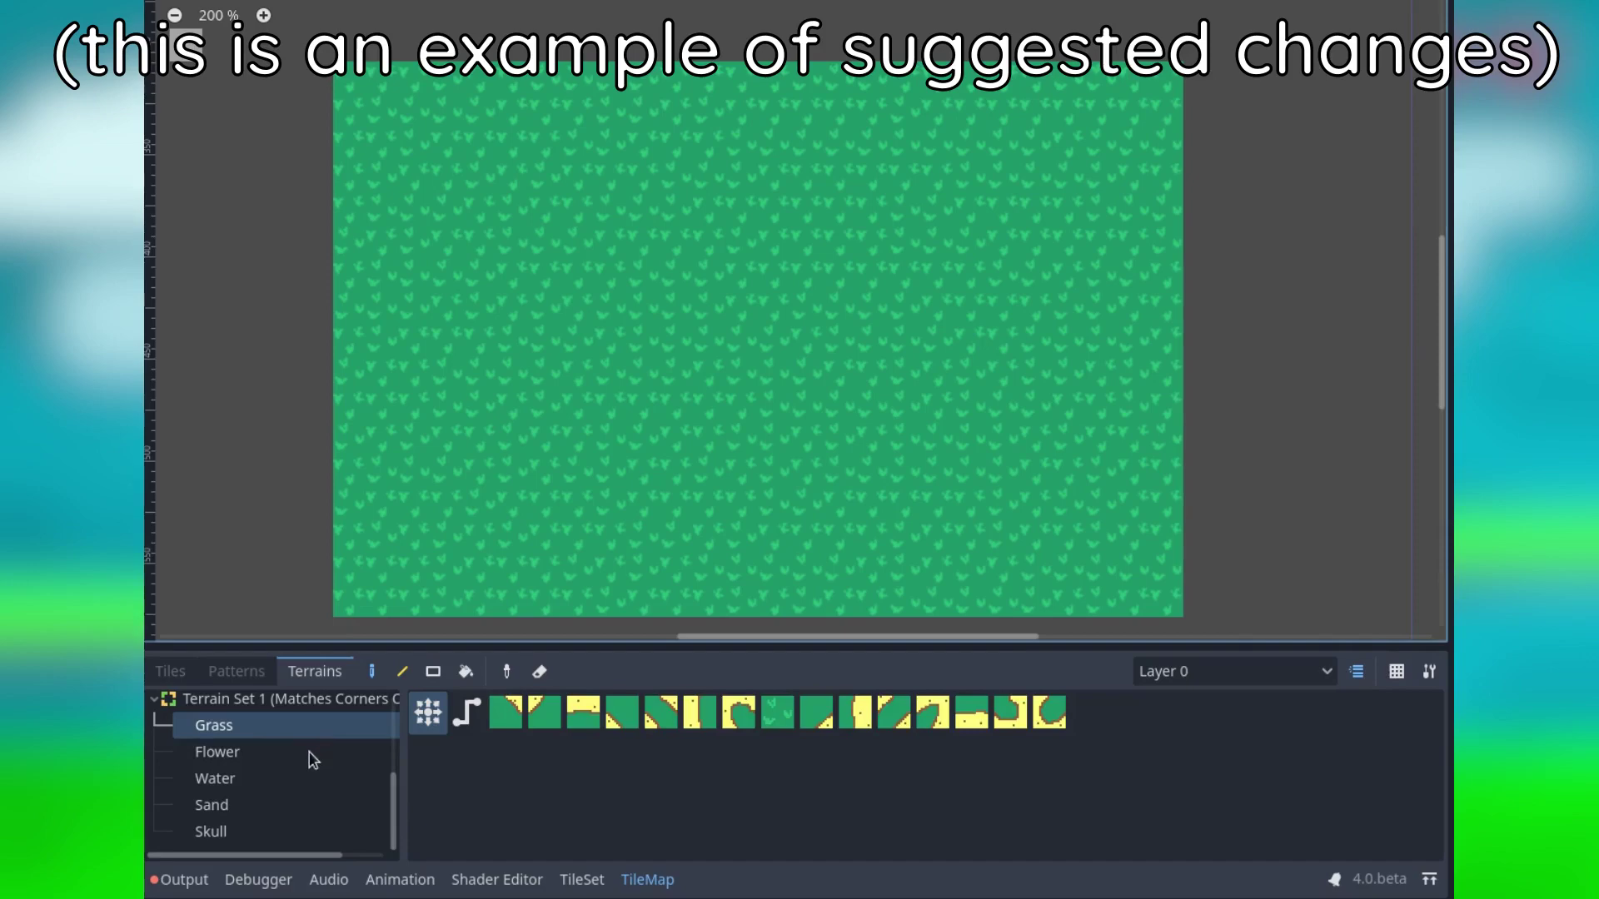
Paint winding trails of Flower terrain on the grass and a large Water lake over part of them.
click(314, 751)
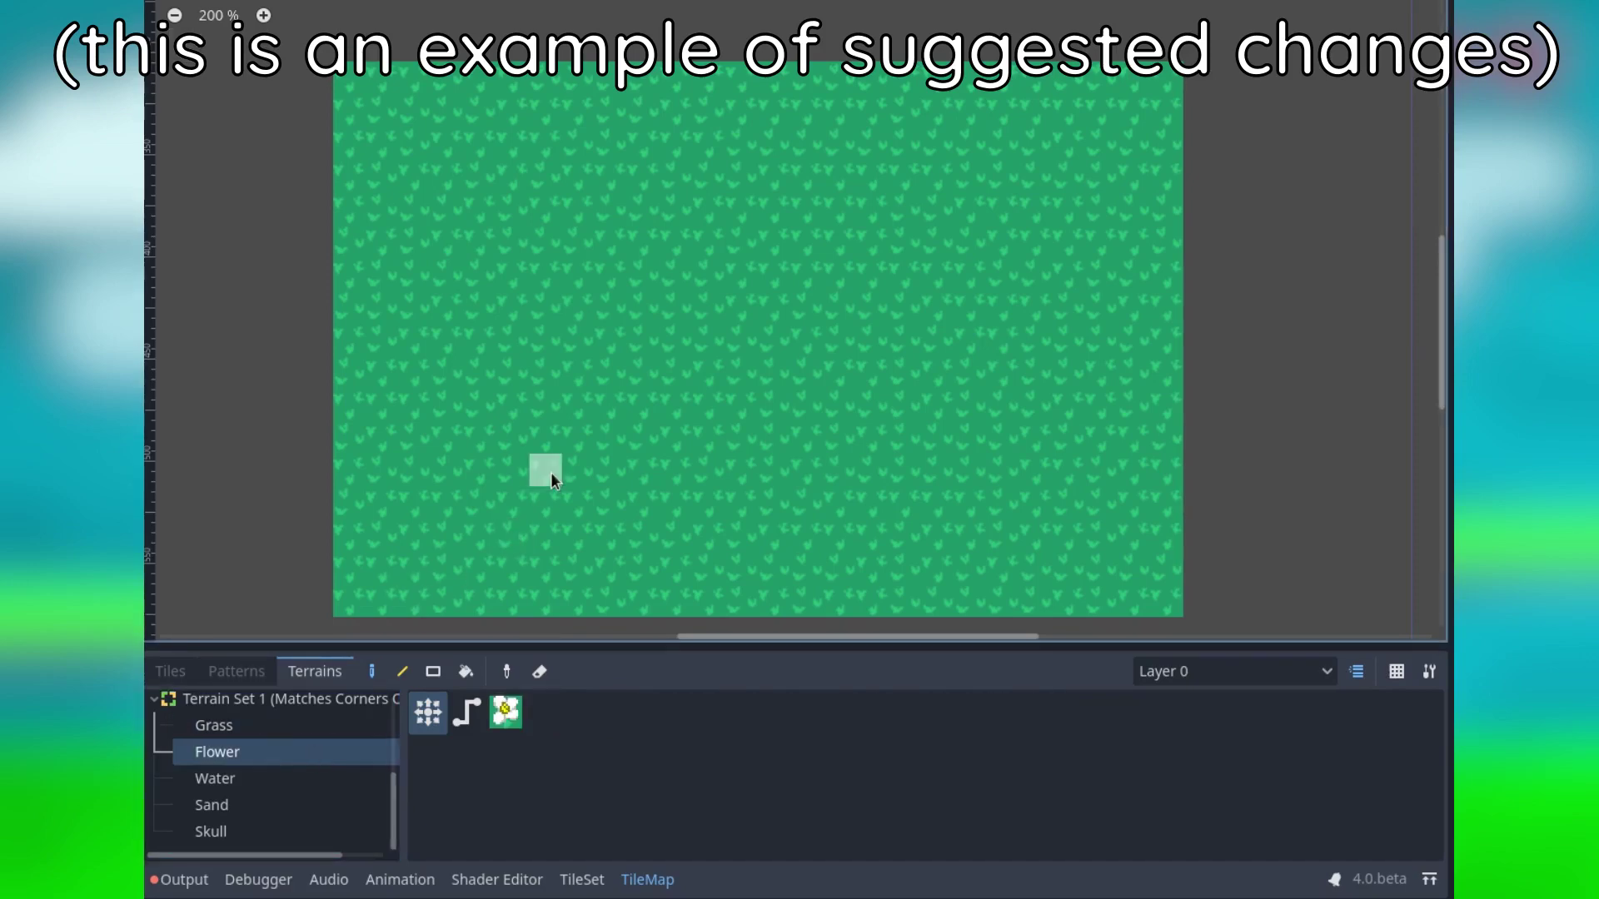
mouse_move(487, 238)
mouse_down()
mouse_move(552, 489)
mouse_move(713, 457)
mouse_move(442, 367)
mouse_up()
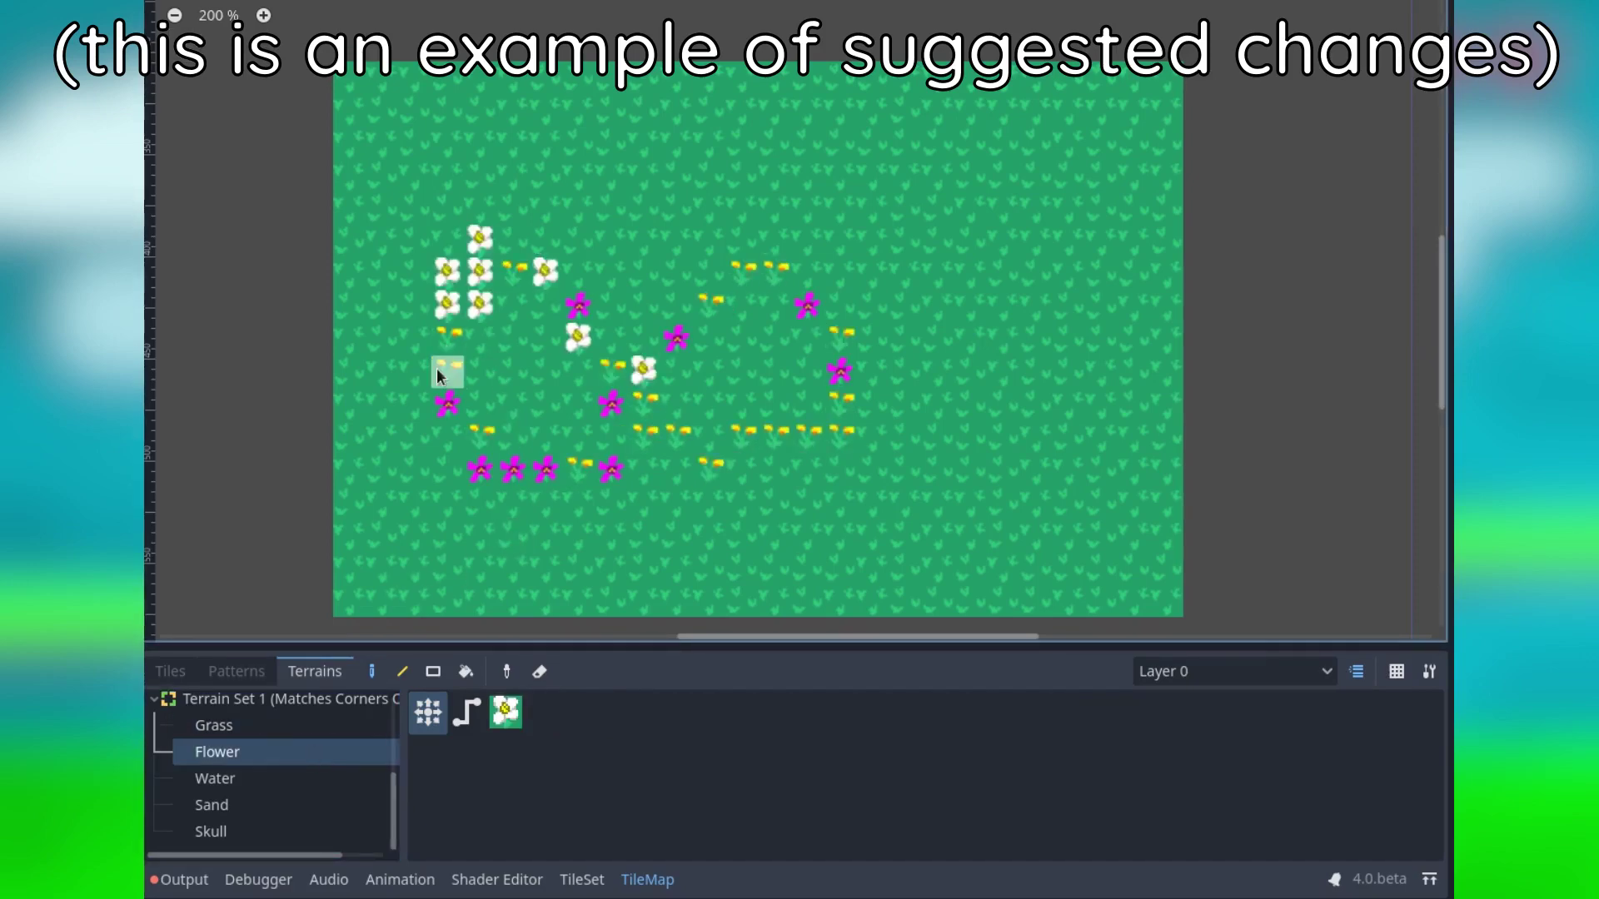
click(243, 780)
mouse_move(584, 308)
mouse_down()
mouse_move(565, 490)
mouse_move(727, 441)
mouse_move(590, 324)
mouse_move(512, 384)
mouse_move(664, 458)
mouse_move(597, 350)
mouse_move(625, 428)
mouse_move(562, 380)
mouse_move(629, 399)
mouse_move(578, 423)
mouse_move(830, 344)
mouse_move(804, 441)
mouse_move(708, 419)
mouse_move(771, 421)
mouse_move(800, 371)
mouse_move(847, 467)
mouse_move(642, 486)
mouse_up()
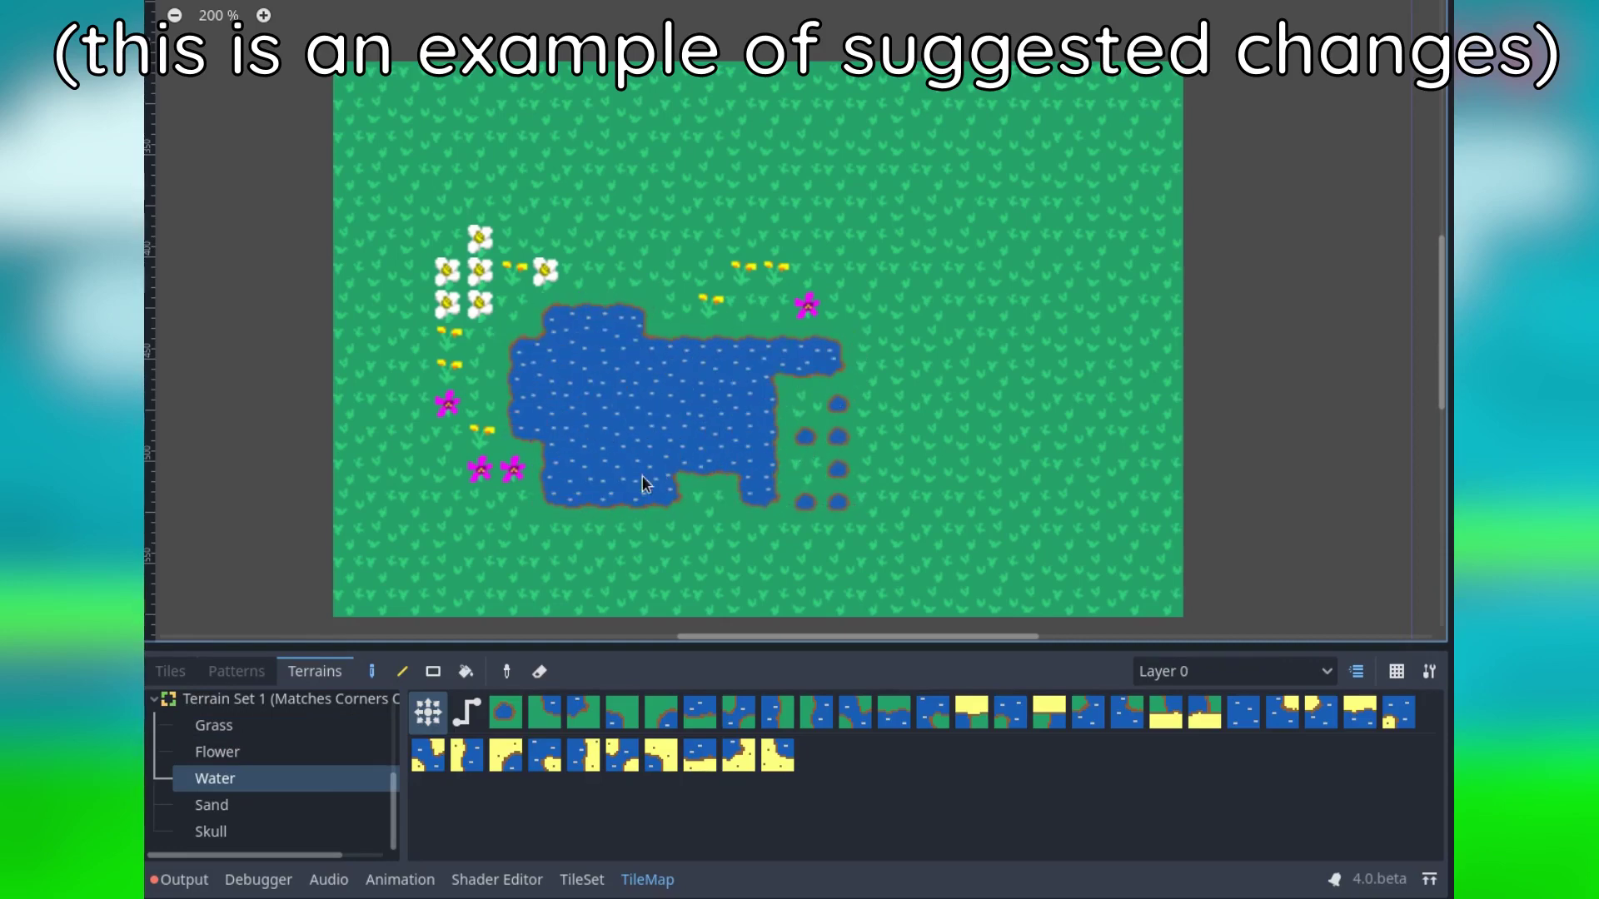
mouse_move(796, 498)
mouse_down()
mouse_move(560, 510)
mouse_move(827, 530)
mouse_up()
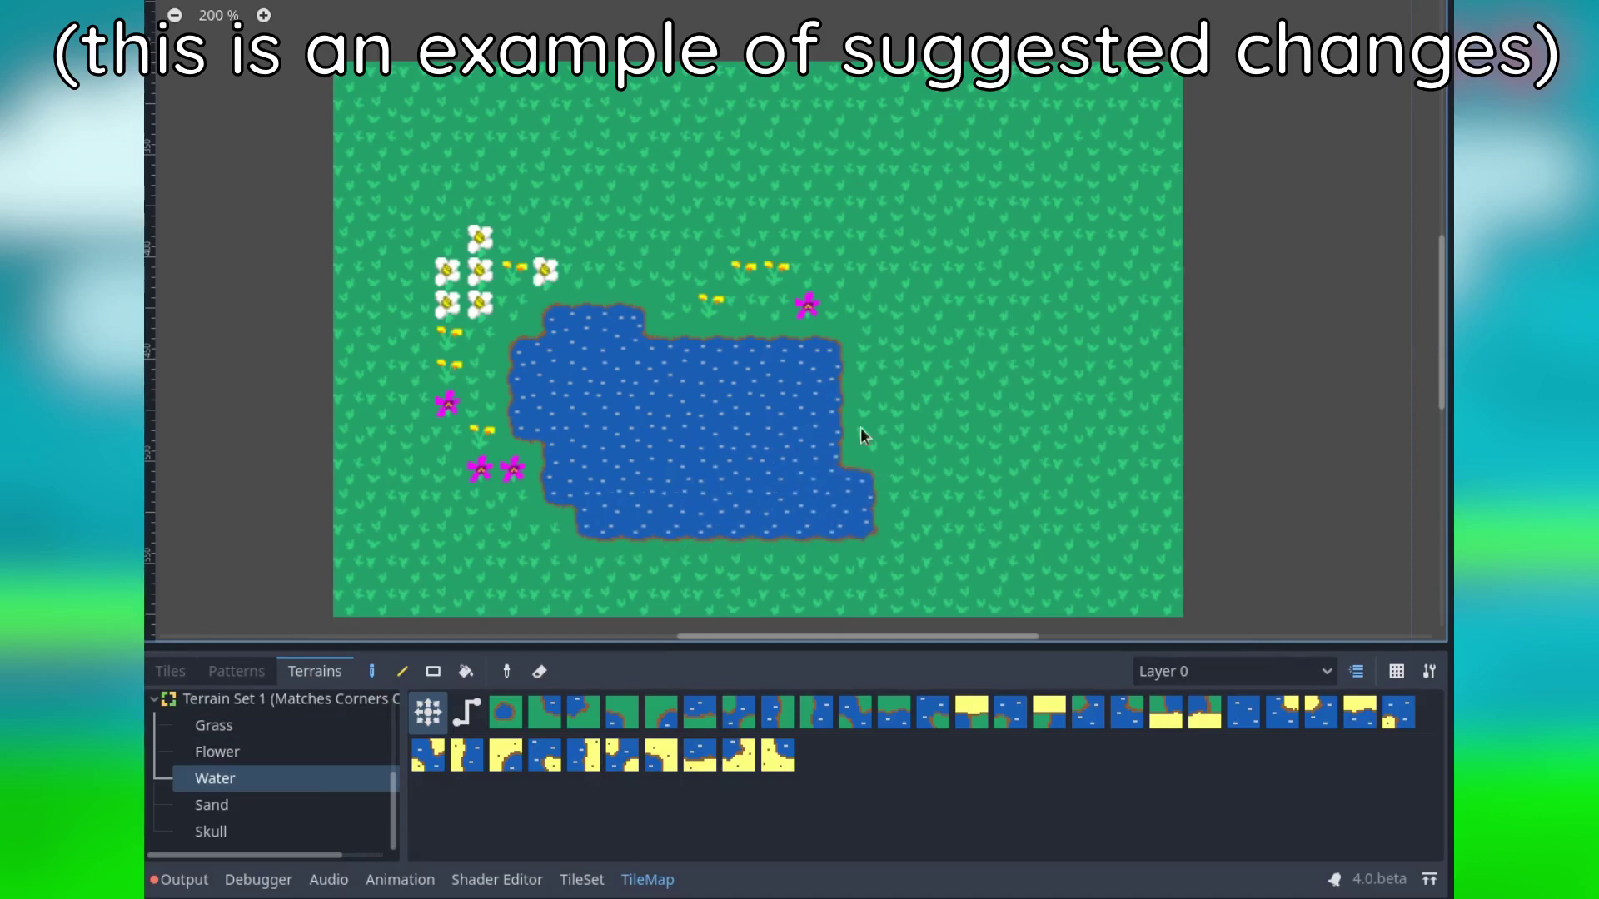
mouse_move(861, 431)
mouse_down()
mouse_move(861, 296)
mouse_move(824, 313)
mouse_move(586, 309)
mouse_move(689, 288)
mouse_move(813, 300)
mouse_move(789, 319)
mouse_move(688, 317)
mouse_move(842, 292)
mouse_up()
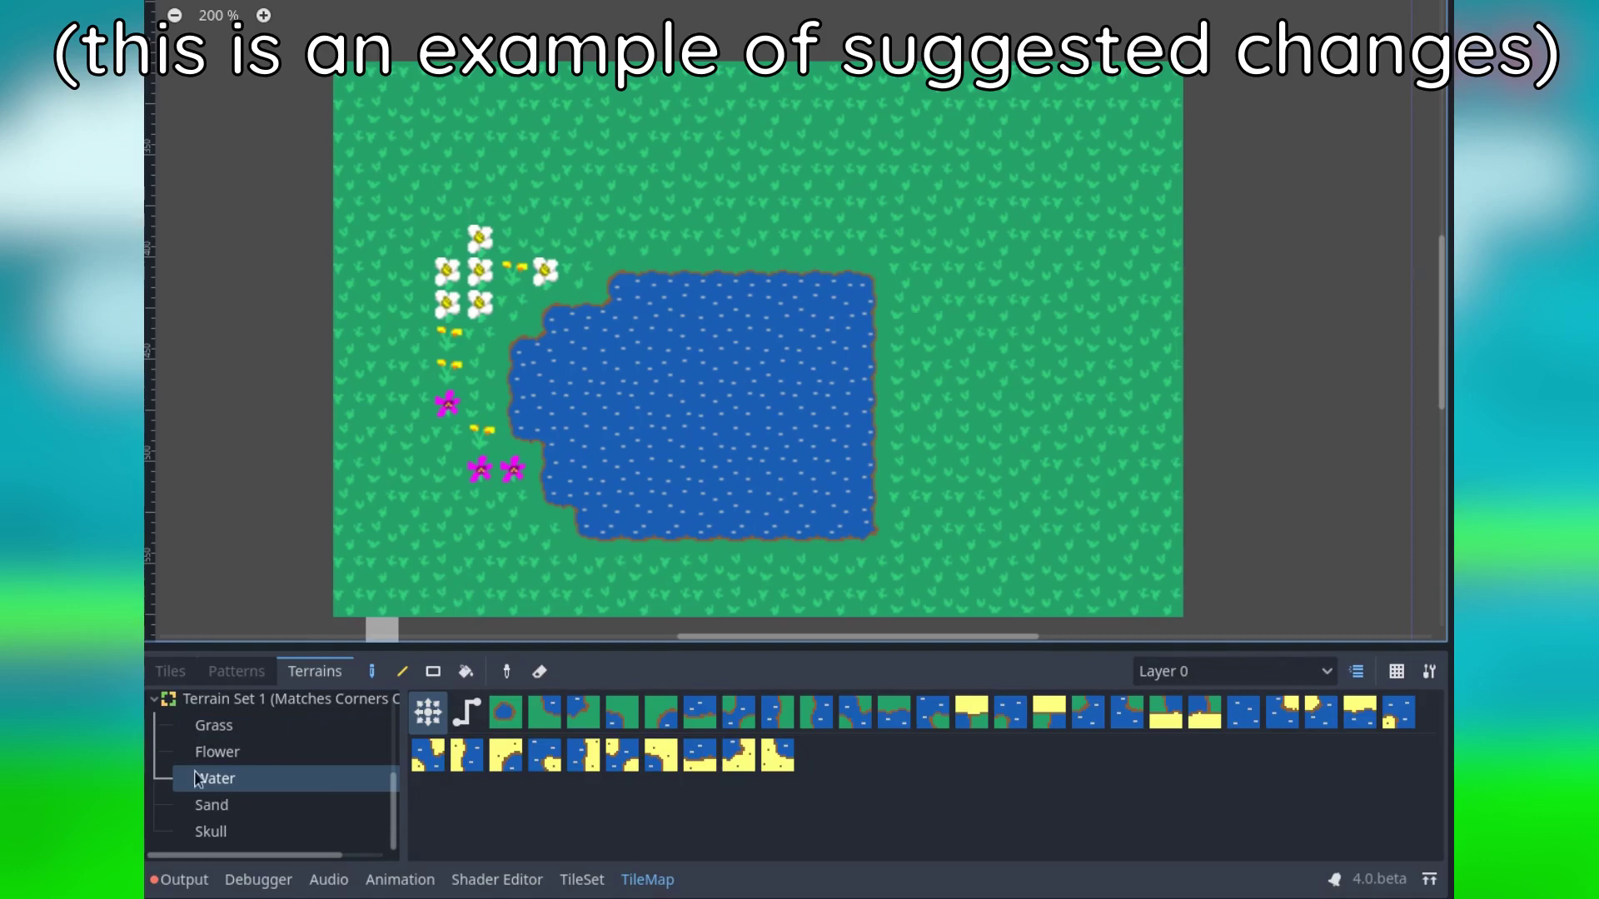
Paint Sand as an island in the lake, an area along the grass's upper edge, and a single upper-left cell.
click(221, 807)
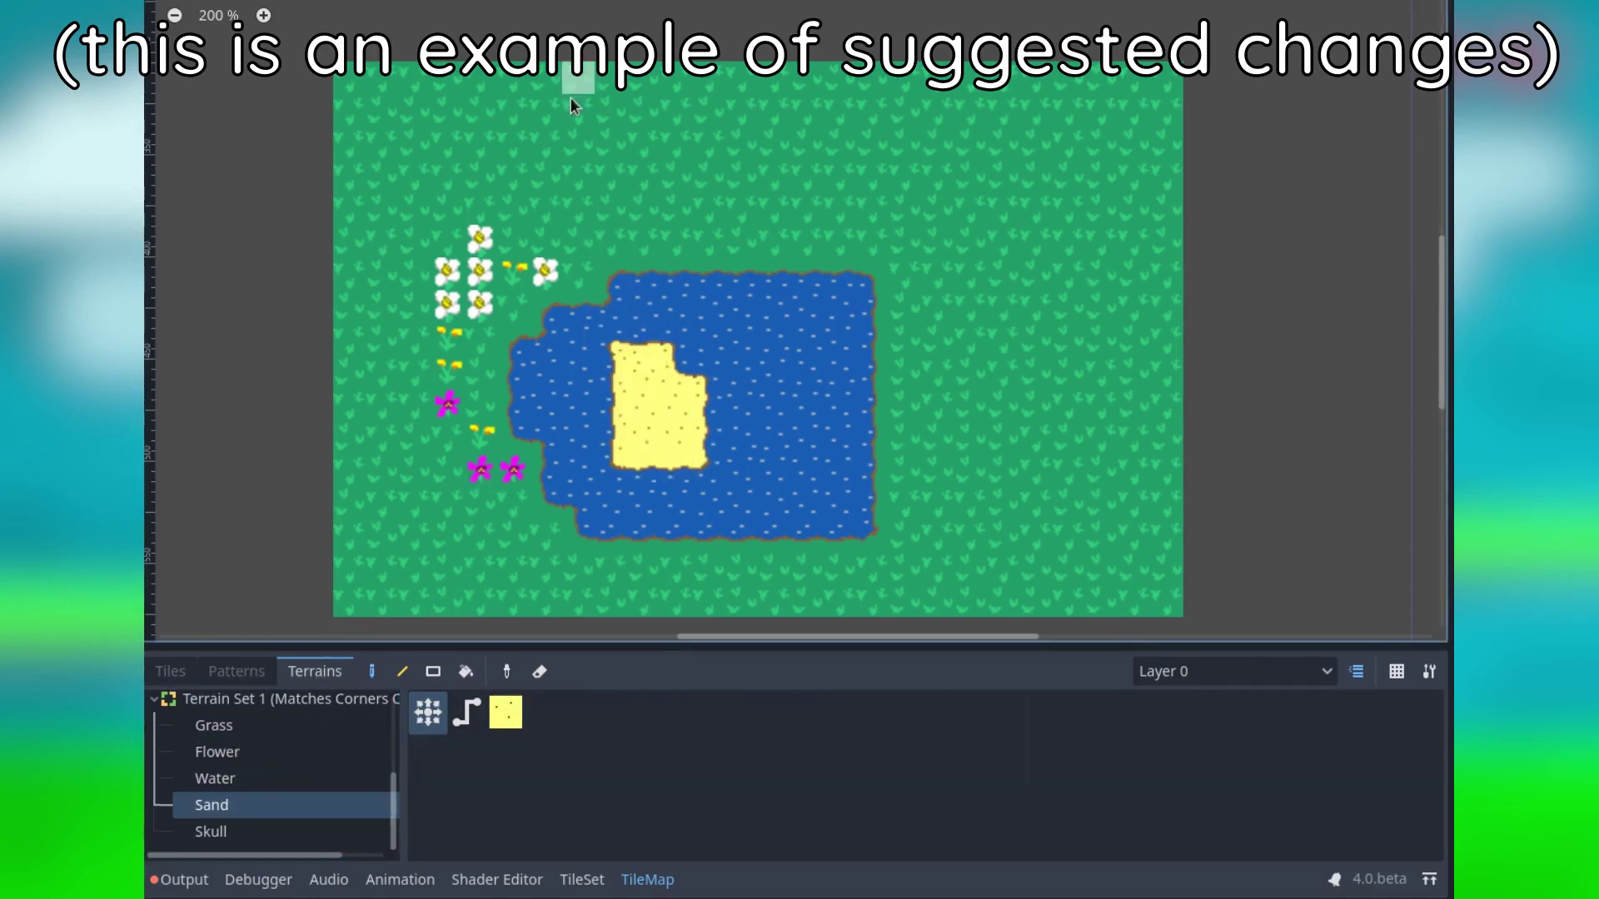
mouse_move(571, 97)
mouse_down()
mouse_move(447, 46)
mouse_move(656, 50)
mouse_move(645, 85)
mouse_move(745, 98)
mouse_move(770, 95)
mouse_move(776, 38)
mouse_move(700, 109)
mouse_move(737, 125)
mouse_up()
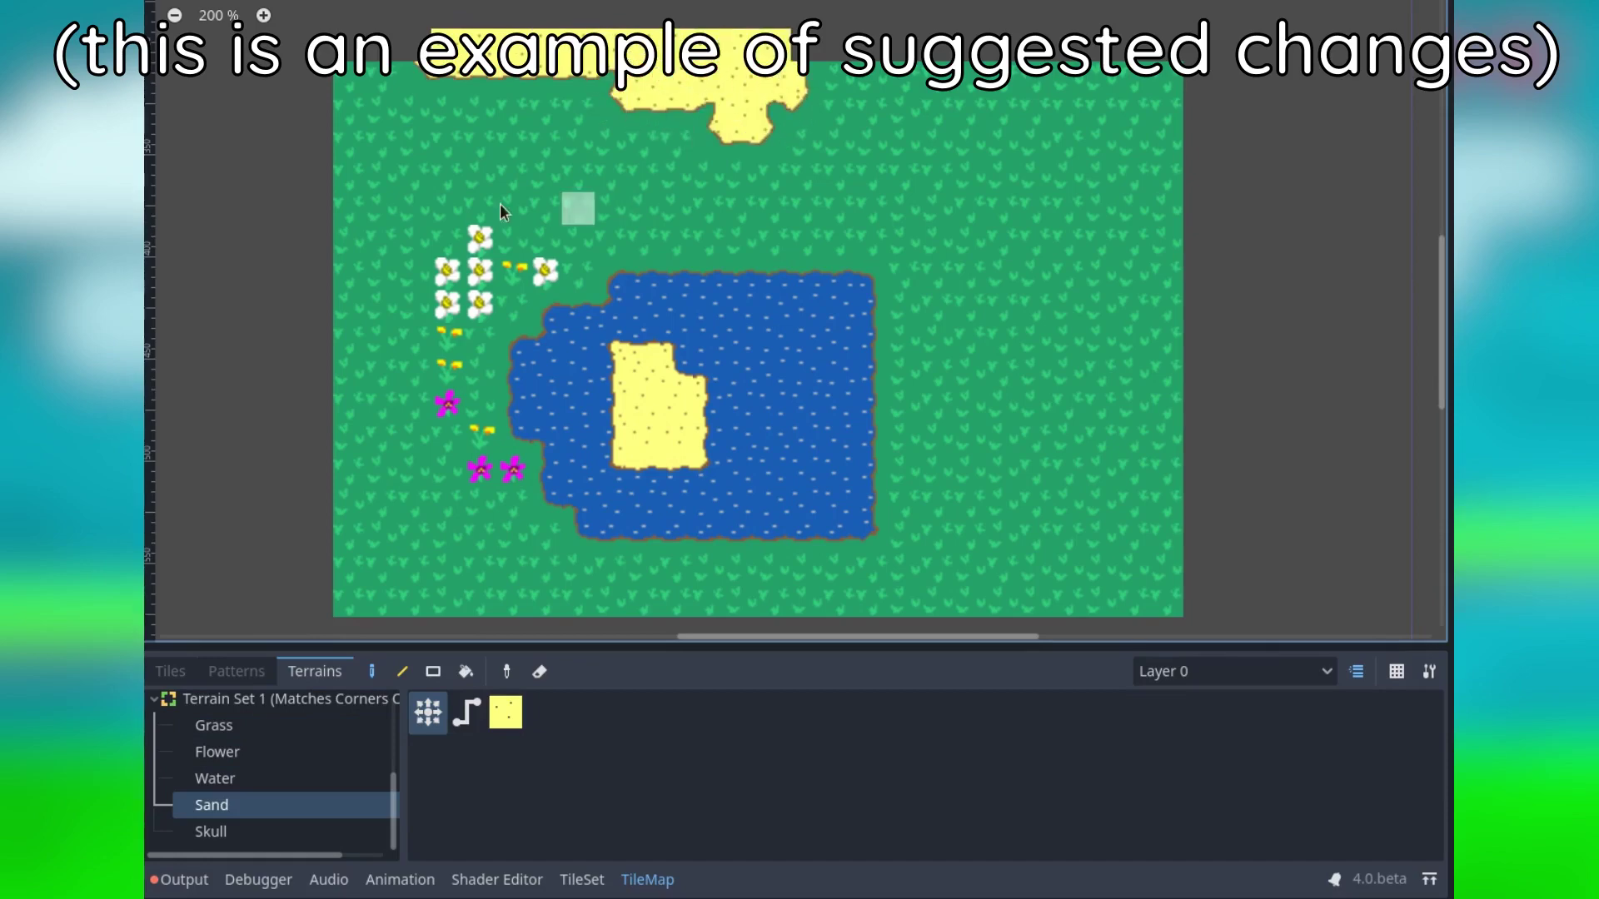
click(381, 142)
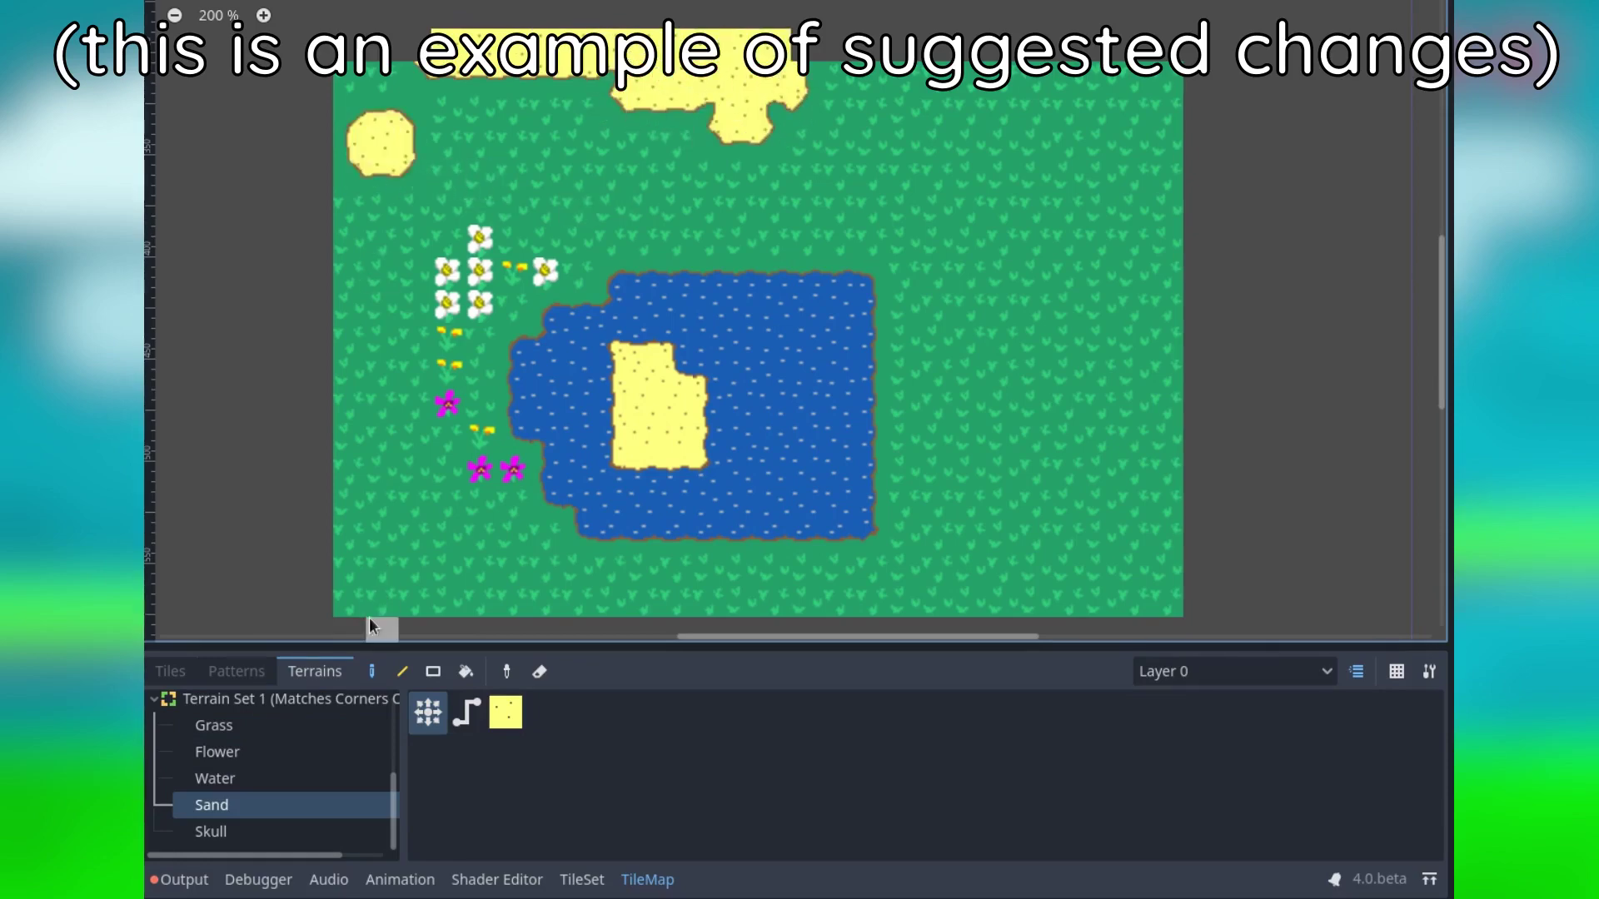
Place three single Skull cells: two on the grass east of the lake and one just beyond its right edge.
click(234, 833)
click(1036, 144)
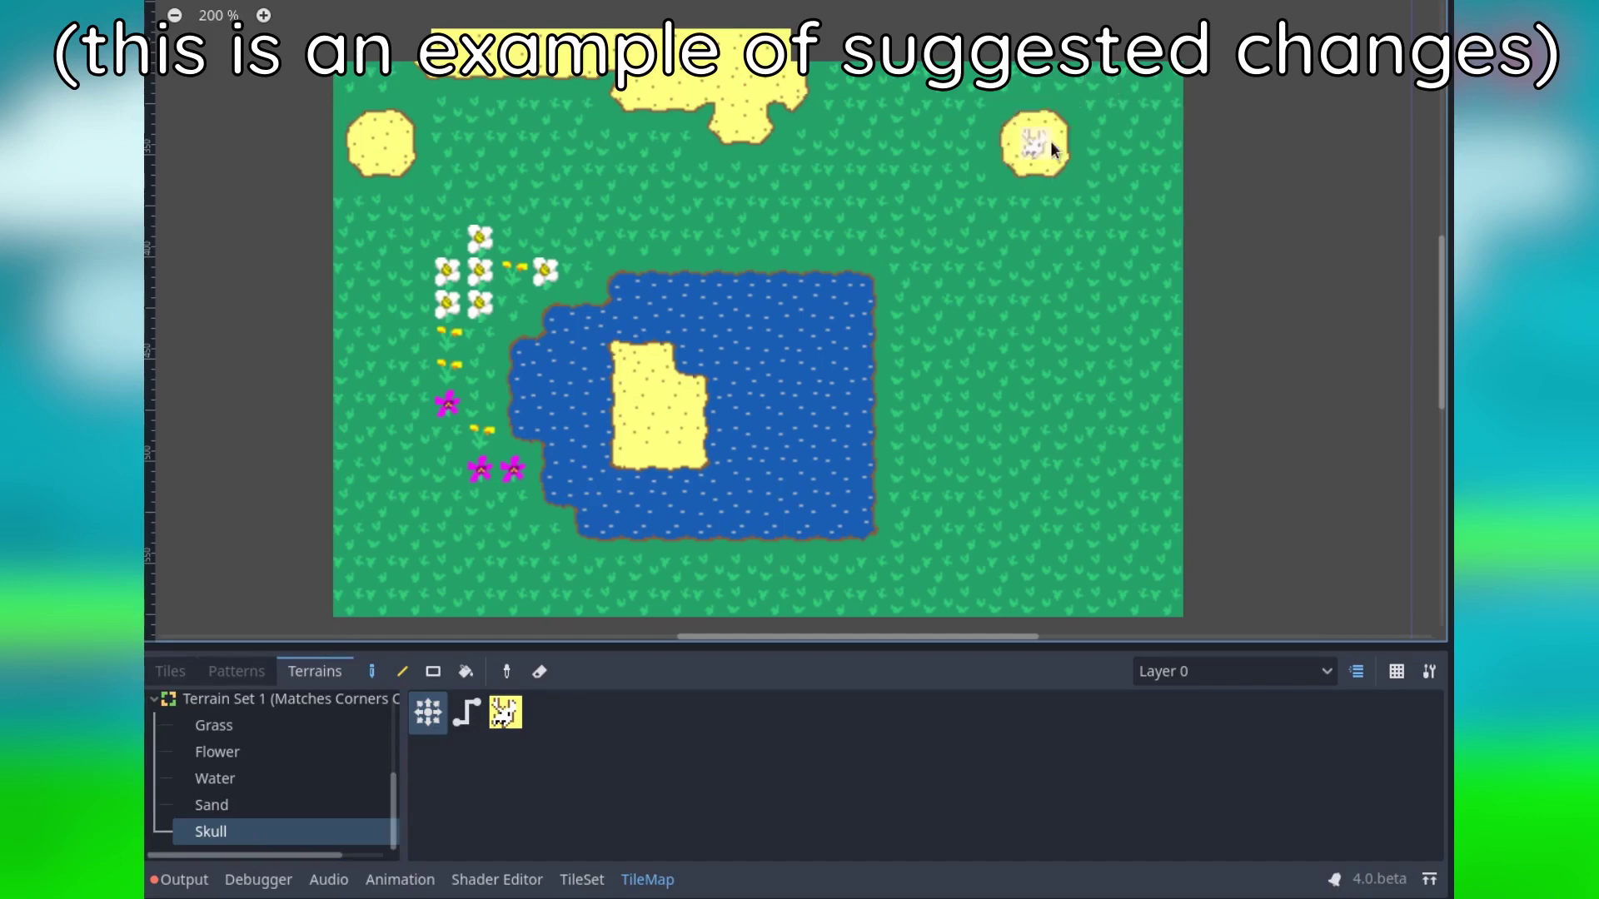
click(1080, 548)
click(1201, 428)
Extend the lake's Sand island eastward across the water into a wide Sand area on the grass.
click(248, 801)
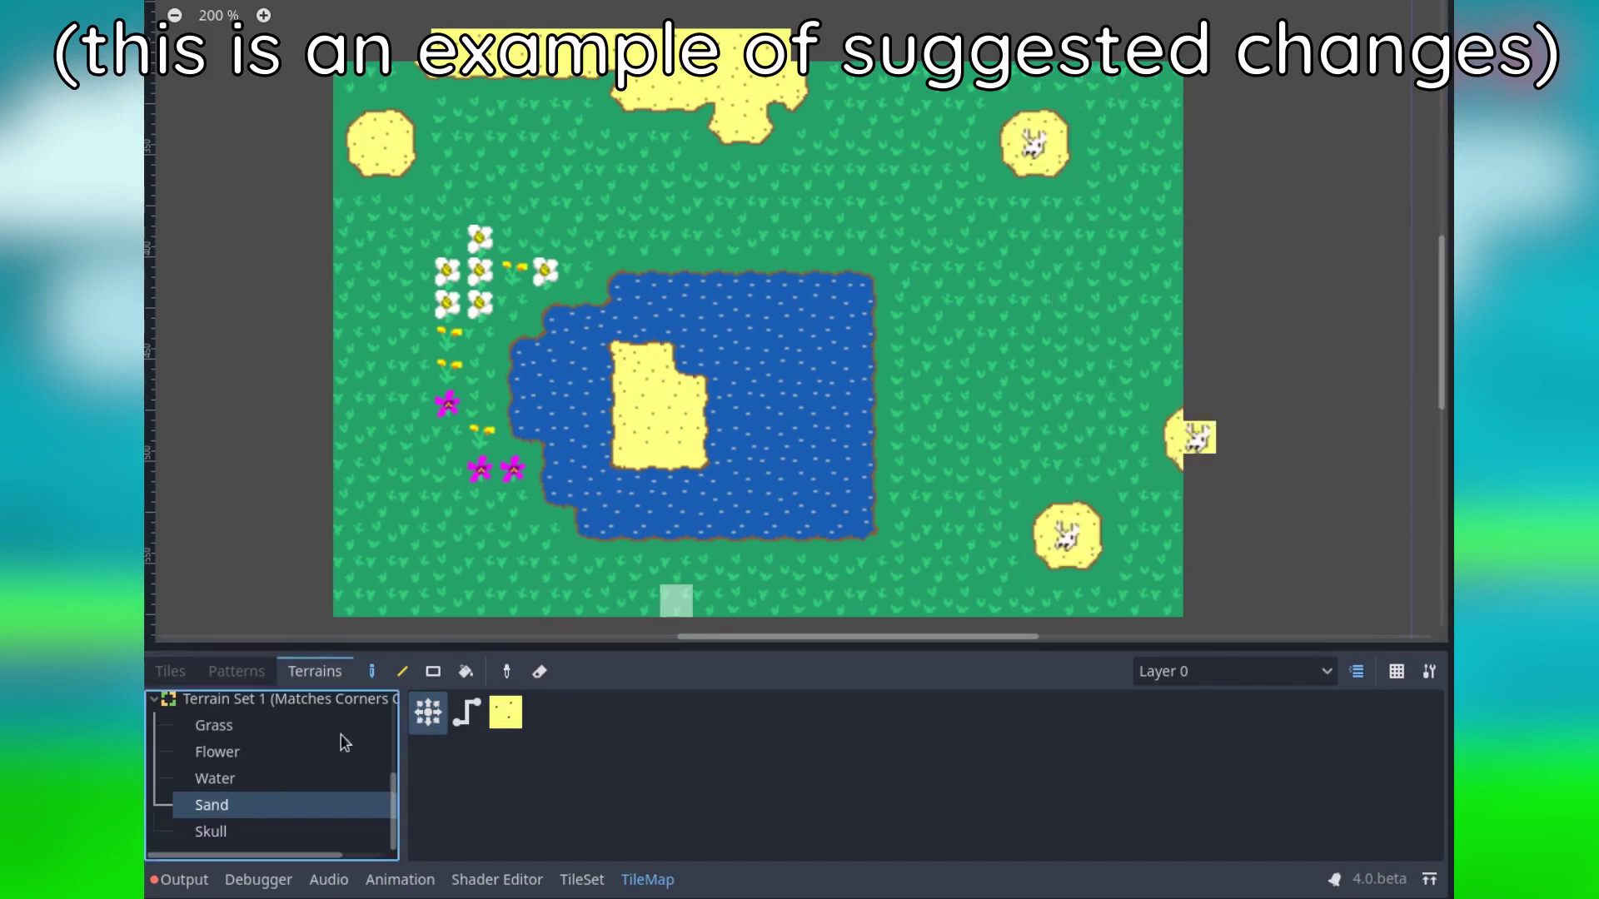
mouse_move(752, 406)
mouse_down()
mouse_move(796, 422)
mouse_move(756, 457)
mouse_move(711, 430)
mouse_move(751, 424)
mouse_up()
mouse_move(886, 441)
mouse_down()
mouse_move(837, 410)
mouse_move(985, 412)
mouse_move(993, 427)
mouse_move(935, 442)
mouse_up()
mouse_move(976, 382)
mouse_down()
mouse_move(985, 348)
mouse_move(1035, 367)
mouse_up()
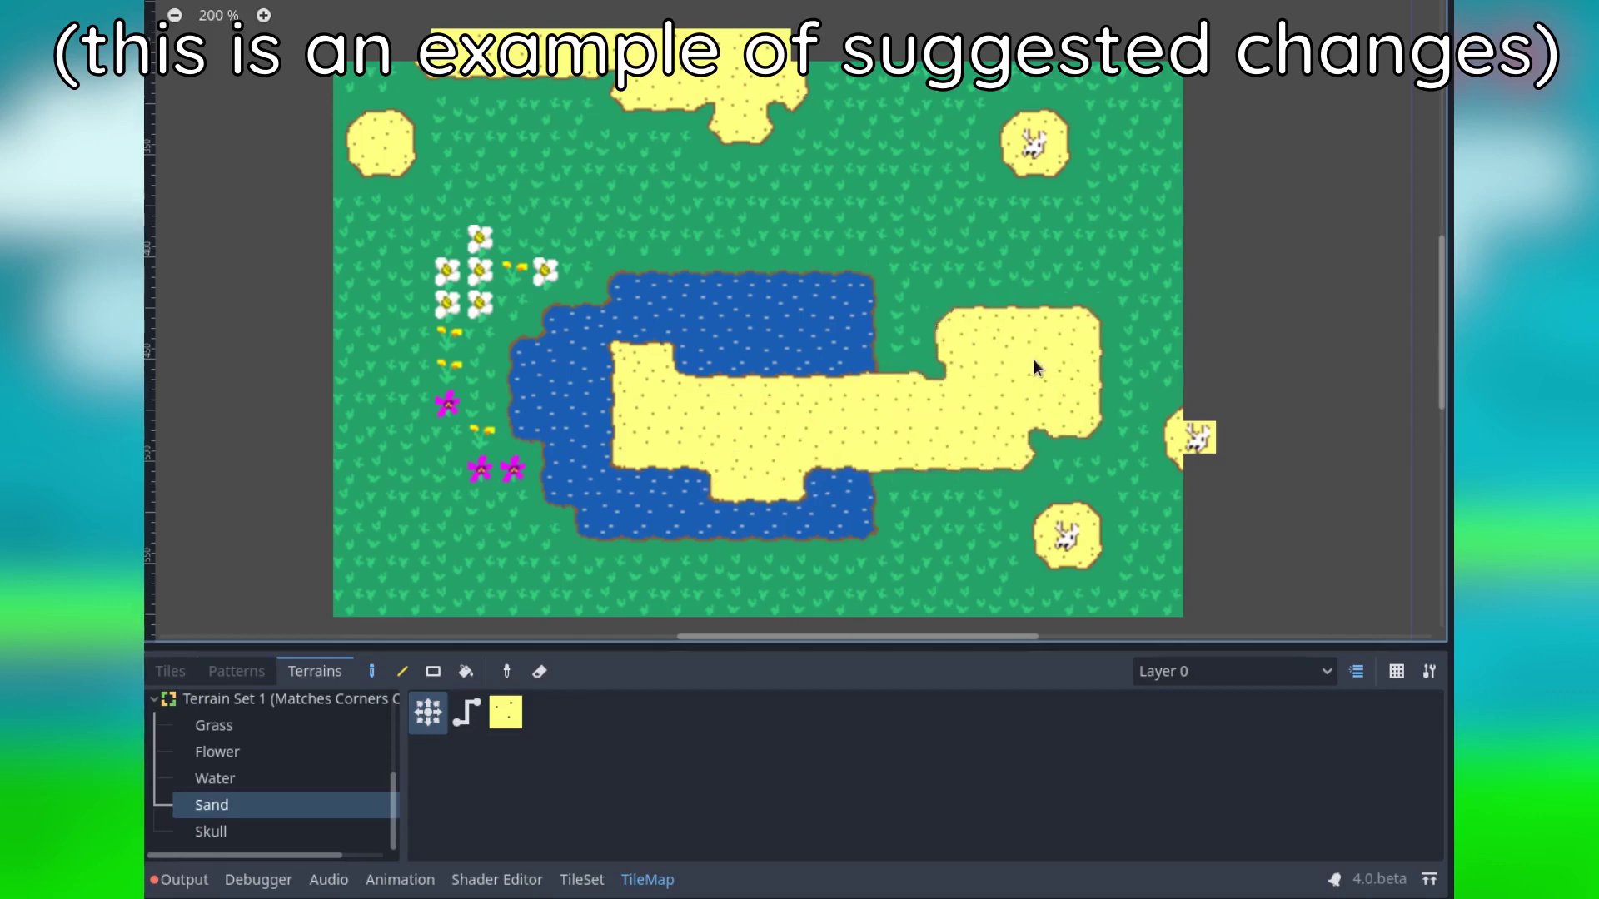
Place a Skull in the Sand area east of the lake and paint two rows of Flower terrain above the lake.
click(210, 831)
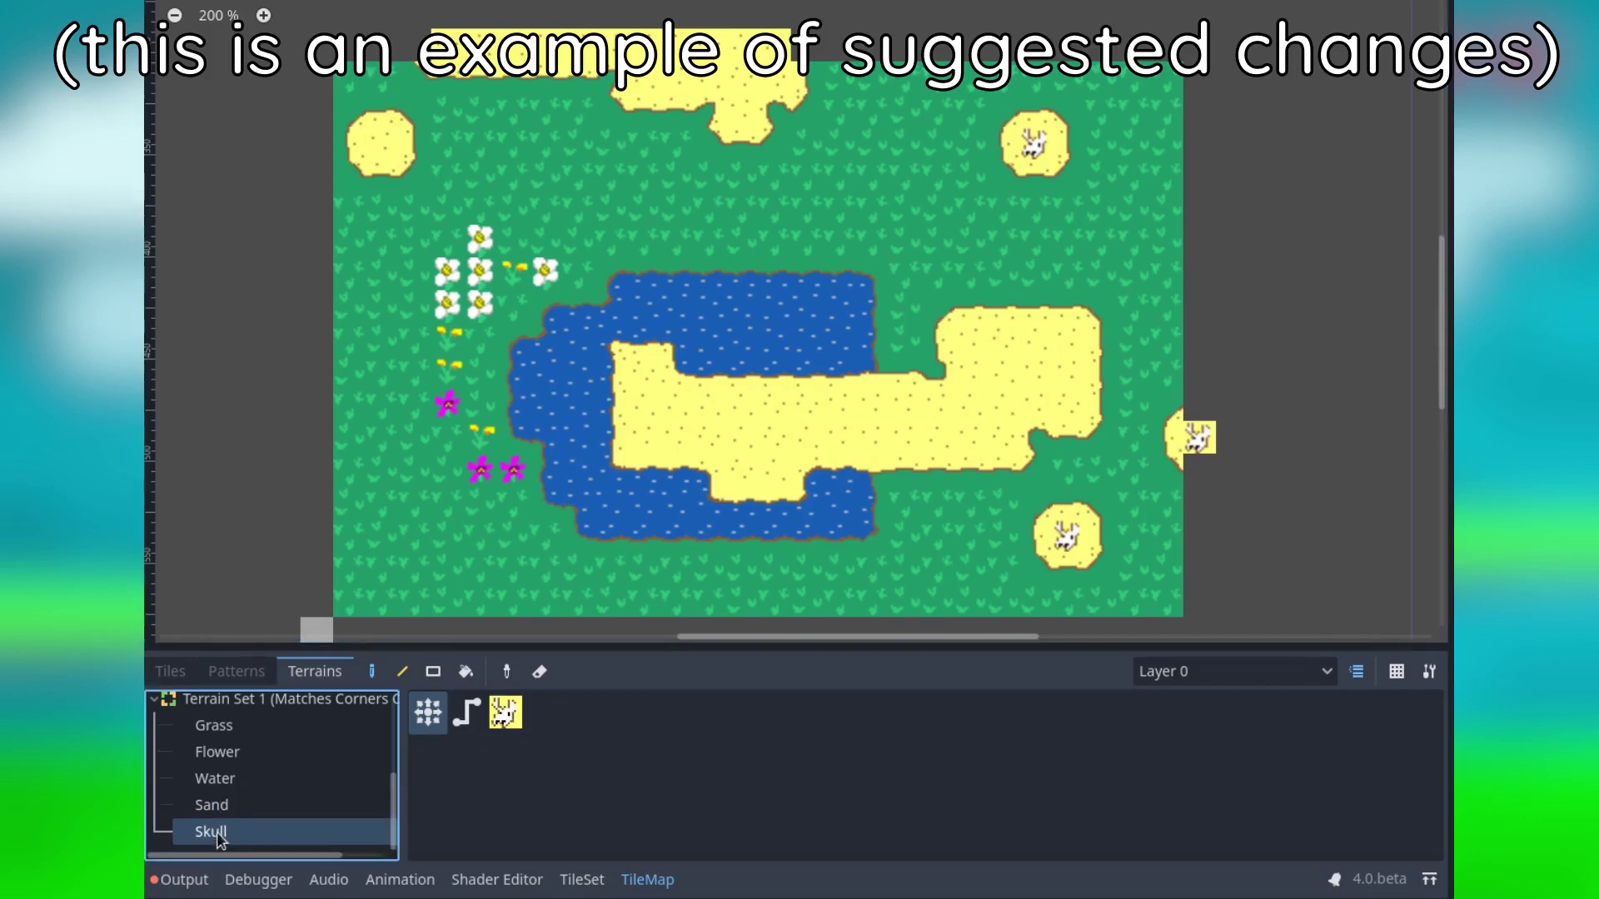
click(997, 379)
click(217, 752)
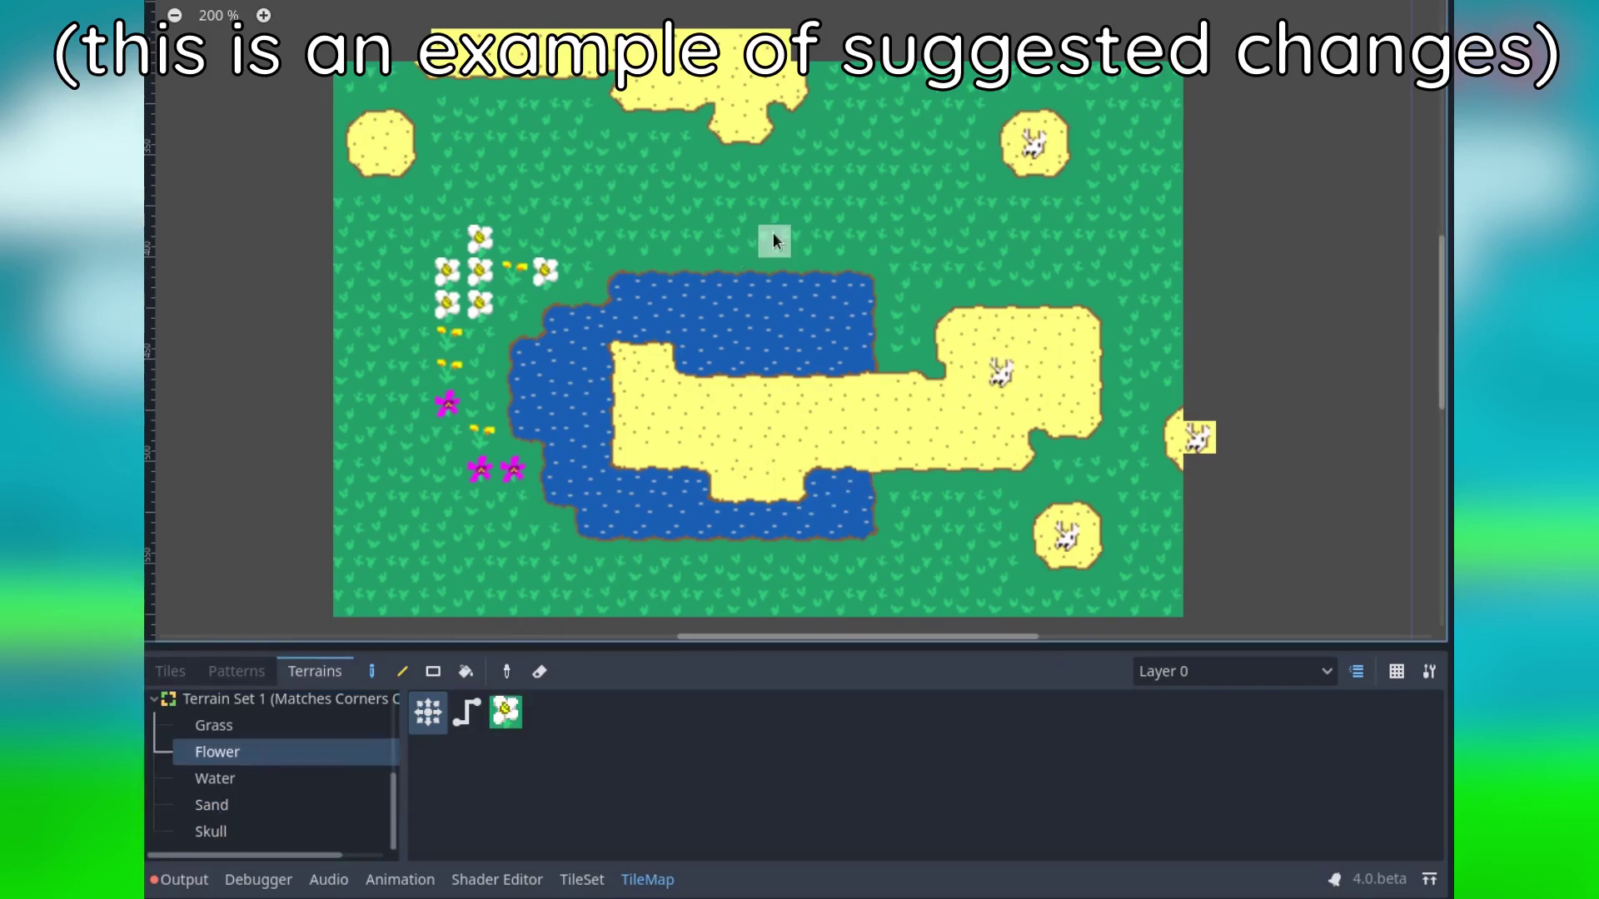
mouse_move(773, 240)
mouse_down()
mouse_move(560, 217)
mouse_move(632, 183)
mouse_move(803, 173)
mouse_up()
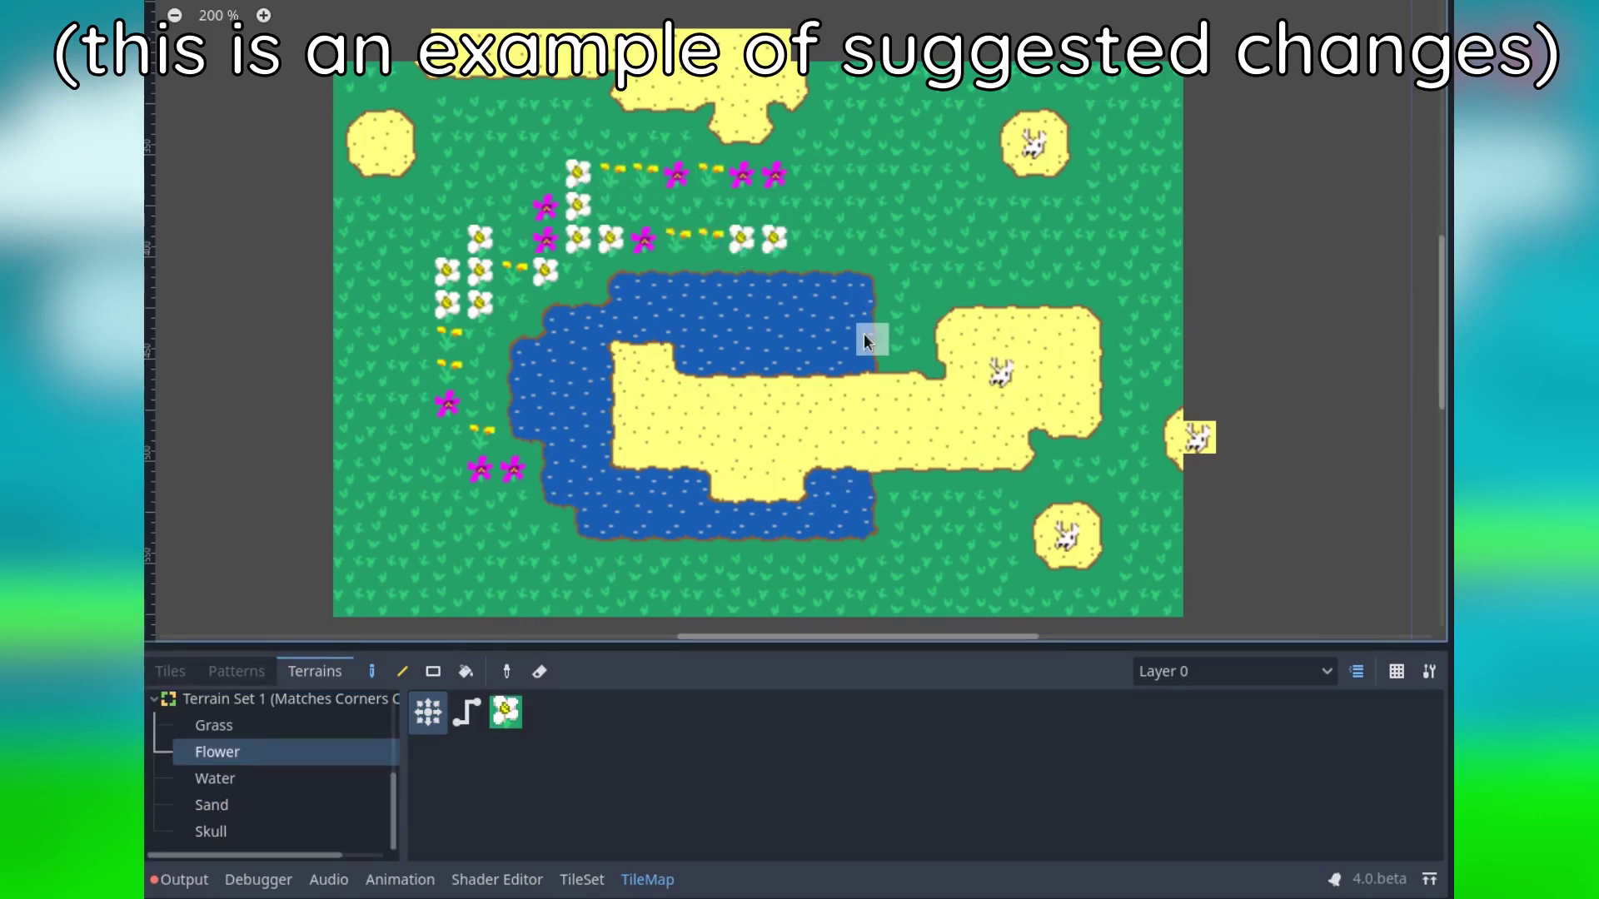